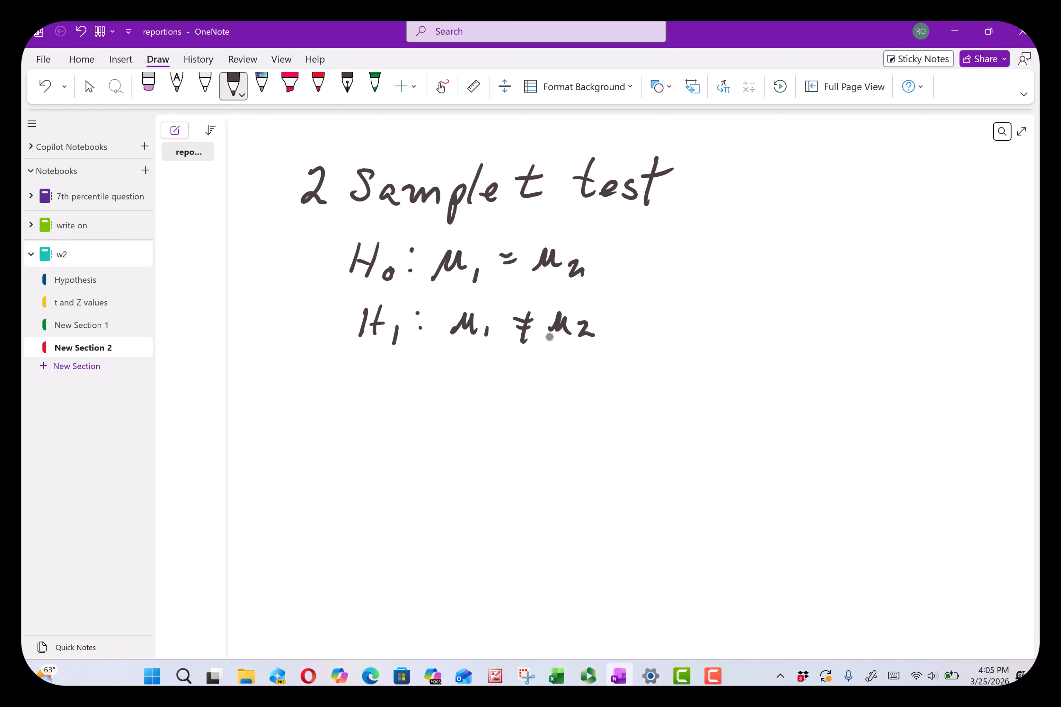
# Step: Handwrite "Independent Samples" in black pen below the H1 hypothesis line
pyautogui.scroll(-3, 549, 336)
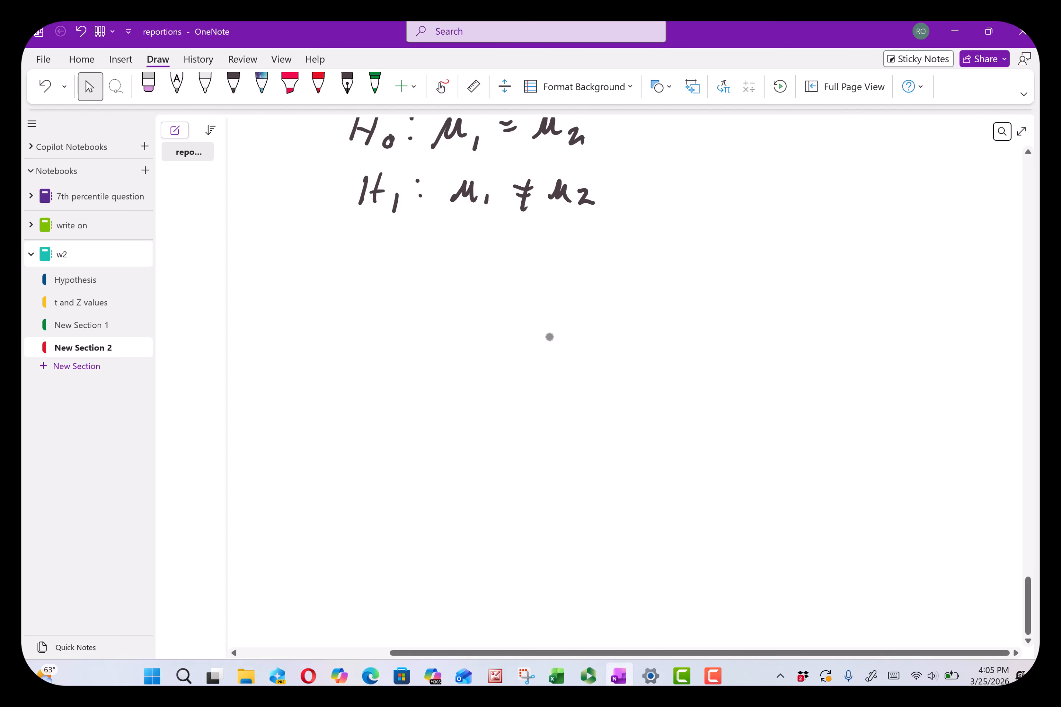
pyautogui.click(233, 85)
pyautogui.moveTo(405, 256)
pyautogui.mouseDown()
pyautogui.moveTo(397, 281)
pyautogui.moveTo(415, 277)
pyautogui.mouseUp()
pyautogui.moveTo(395, 255)
pyautogui.mouseDown()
pyautogui.moveTo(420, 250)
pyautogui.moveTo(440, 280)
pyautogui.moveTo(485, 277)
pyautogui.moveTo(493, 300)
pyautogui.moveTo(494, 280)
pyautogui.moveTo(521, 279)
pyautogui.mouseUp()
pyautogui.moveTo(516, 279)
pyautogui.mouseDown()
pyautogui.moveTo(534, 264)
pyautogui.moveTo(553, 278)
pyautogui.mouseUp()
pyautogui.moveTo(573, 240)
pyautogui.mouseDown()
pyautogui.moveTo(568, 276)
pyautogui.moveTo(610, 267)
pyautogui.moveTo(616, 279)
pyautogui.mouseUp()
pyautogui.moveTo(629, 237)
pyautogui.mouseDown()
pyautogui.moveTo(621, 275)
pyautogui.moveTo(636, 250)
pyautogui.moveTo(647, 270)
pyautogui.moveTo(706, 264)
pyautogui.mouseUp()
pyautogui.moveTo(722, 250); pyautogui.dragTo(724, 288)
pyautogui.moveTo(723, 255); pyautogui.dragTo(738, 267)
pyautogui.moveTo(751, 231)
pyautogui.mouseDown()
pyautogui.moveTo(744, 269)
pyautogui.moveTo(770, 255)
pyautogui.moveTo(771, 267)
pyautogui.mouseUp()
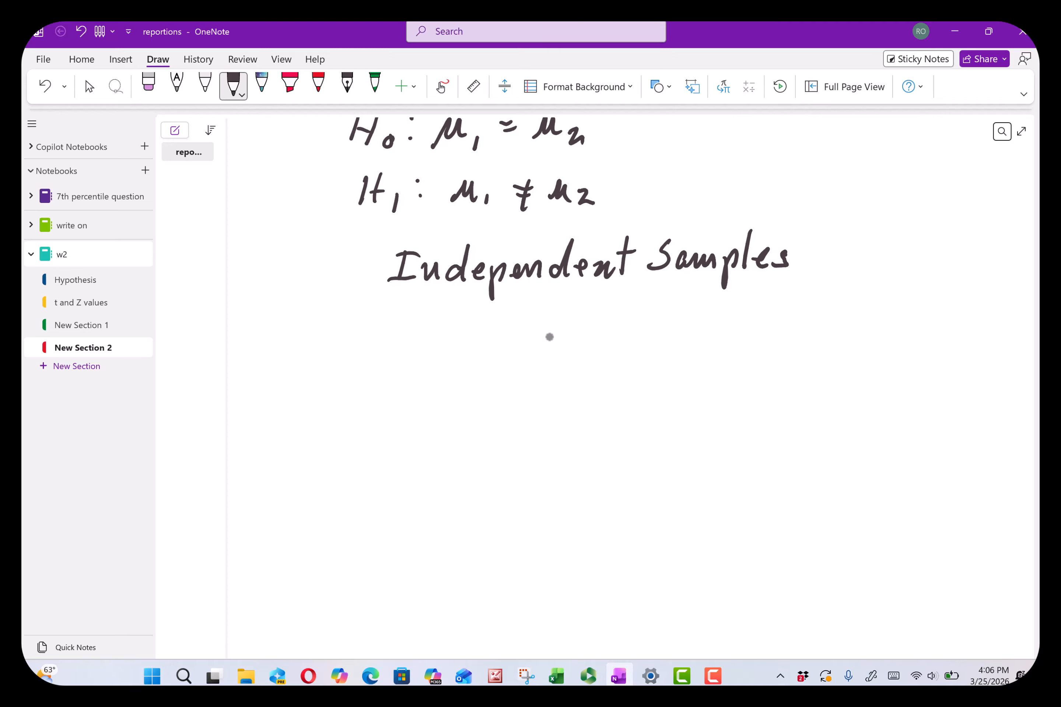
# Step: Draw a vertical branch line under "Independent Samples" and handwrite "equal variances" beside it
pyautogui.moveTo(443, 297); pyautogui.dragTo(452, 367)
pyautogui.moveTo(496, 312)
pyautogui.mouseDown()
pyautogui.moveTo(508, 302)
pyautogui.moveTo(515, 322)
pyautogui.mouseUp()
pyautogui.moveTo(533, 306)
pyautogui.mouseDown()
pyautogui.moveTo(522, 315)
pyautogui.moveTo(529, 351)
pyautogui.moveTo(552, 306)
pyautogui.moveTo(551, 325)
pyautogui.mouseUp()
pyautogui.moveTo(572, 306)
pyautogui.mouseDown()
pyautogui.moveTo(563, 313)
pyautogui.moveTo(572, 323)
pyautogui.mouseUp()
pyautogui.moveTo(571, 319)
pyautogui.mouseDown()
pyautogui.moveTo(589, 284)
pyautogui.moveTo(582, 323)
pyautogui.mouseUp()
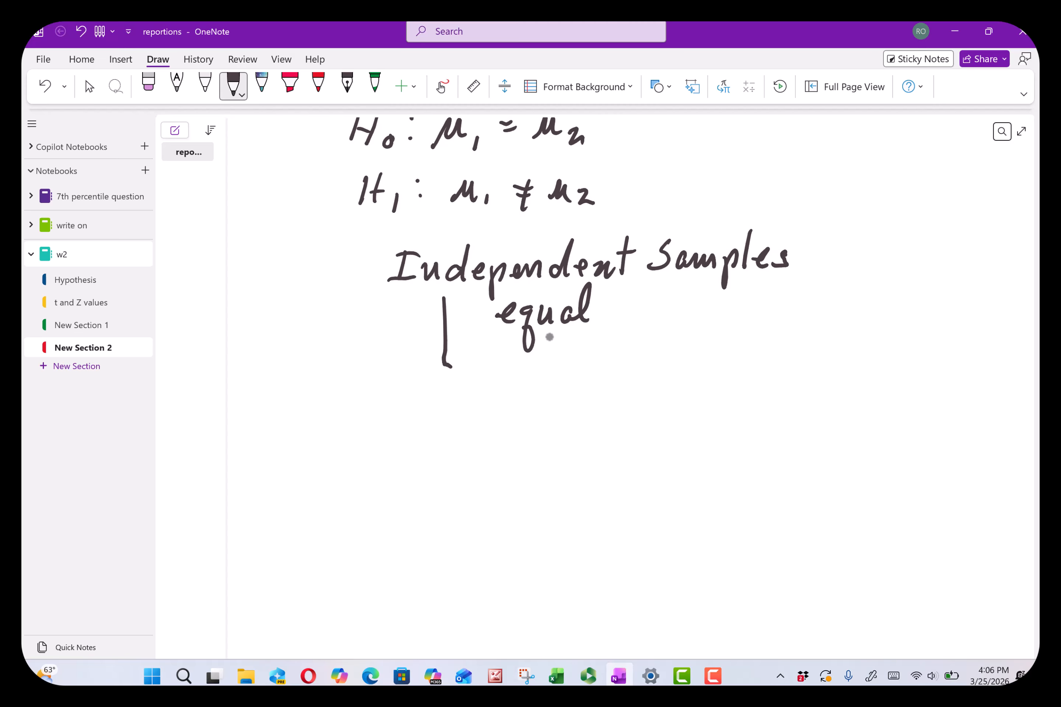
pyautogui.moveTo(624, 303)
pyautogui.mouseDown()
pyautogui.moveTo(642, 294)
pyautogui.moveTo(648, 316)
pyautogui.moveTo(681, 296)
pyautogui.moveTo(689, 314)
pyautogui.moveTo(759, 310)
pyautogui.mouseUp()
pyautogui.moveTo(774, 296); pyautogui.dragTo(763, 312)
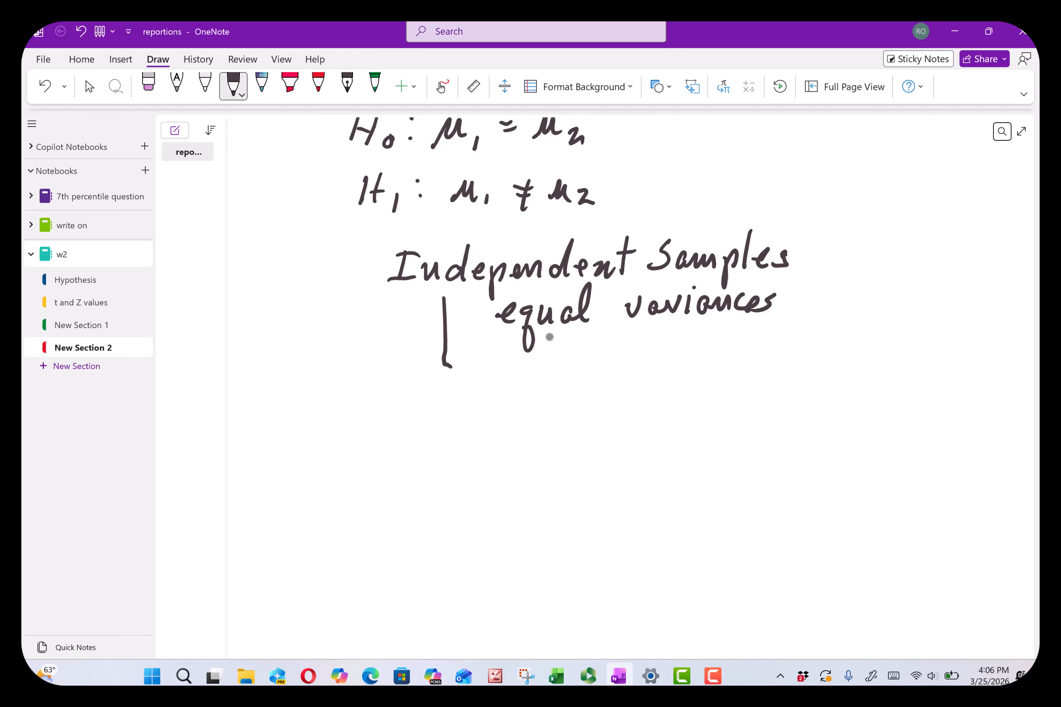
# Step: Handwrite "unequal" with ditto marks under "equal variances" and add a small arrow pointing at that line
pyautogui.moveTo(496, 357)
pyautogui.mouseDown()
pyautogui.moveTo(516, 369)
pyautogui.moveTo(566, 367)
pyautogui.moveTo(570, 396)
pyautogui.mouseUp()
pyautogui.moveTo(578, 352)
pyautogui.mouseDown()
pyautogui.moveTo(595, 365)
pyautogui.moveTo(626, 364)
pyautogui.mouseUp()
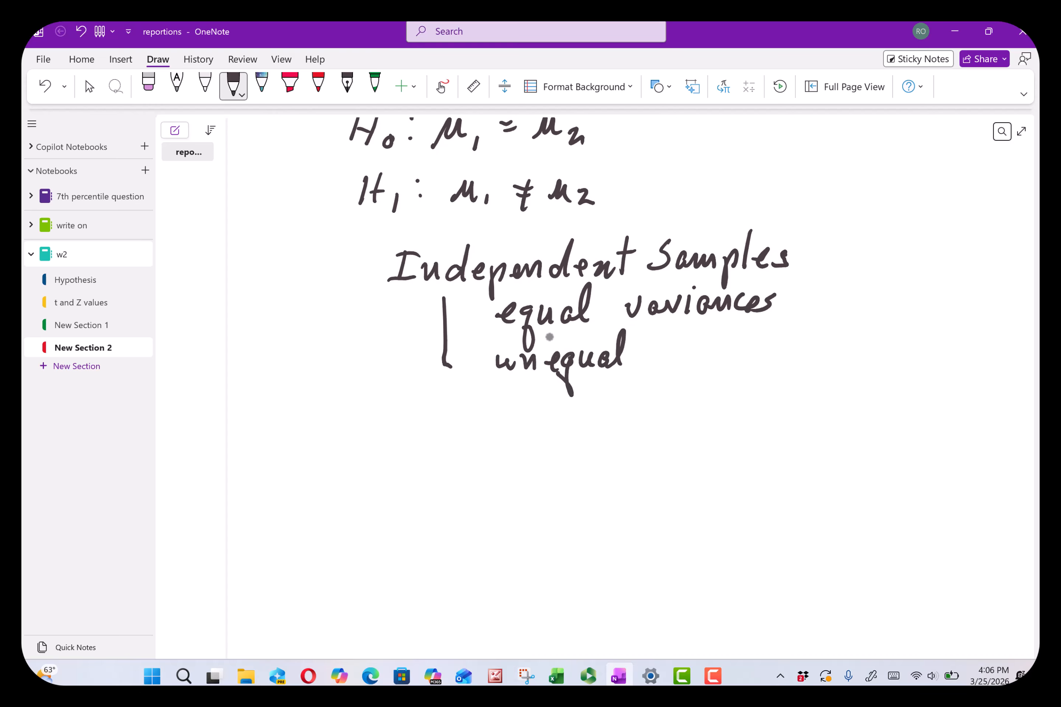
pyautogui.moveTo(679, 340)
pyautogui.mouseDown()
pyautogui.moveTo(675, 357)
pyautogui.moveTo(698, 355)
pyautogui.mouseUp()
pyautogui.moveTo(791, 350)
pyautogui.mouseDown()
pyautogui.moveTo(824, 347)
pyautogui.moveTo(808, 360)
pyautogui.moveTo(802, 338)
pyautogui.moveTo(798, 353)
pyautogui.mouseUp()
# Step: Handwrite "Paired" below the independent samples notes as the second type of test
pyautogui.moveTo(406, 420); pyautogui.dragTo(400, 451)
pyautogui.moveTo(403, 424)
pyautogui.mouseDown()
pyautogui.moveTo(413, 413)
pyautogui.moveTo(407, 435)
pyautogui.mouseUp()
pyautogui.moveTo(432, 431)
pyautogui.mouseDown()
pyautogui.moveTo(435, 448)
pyautogui.moveTo(466, 432)
pyautogui.moveTo(501, 443)
pyautogui.mouseUp()
pyautogui.click(446, 424)
pyautogui.moveTo(509, 409); pyautogui.dragTo(507, 446)
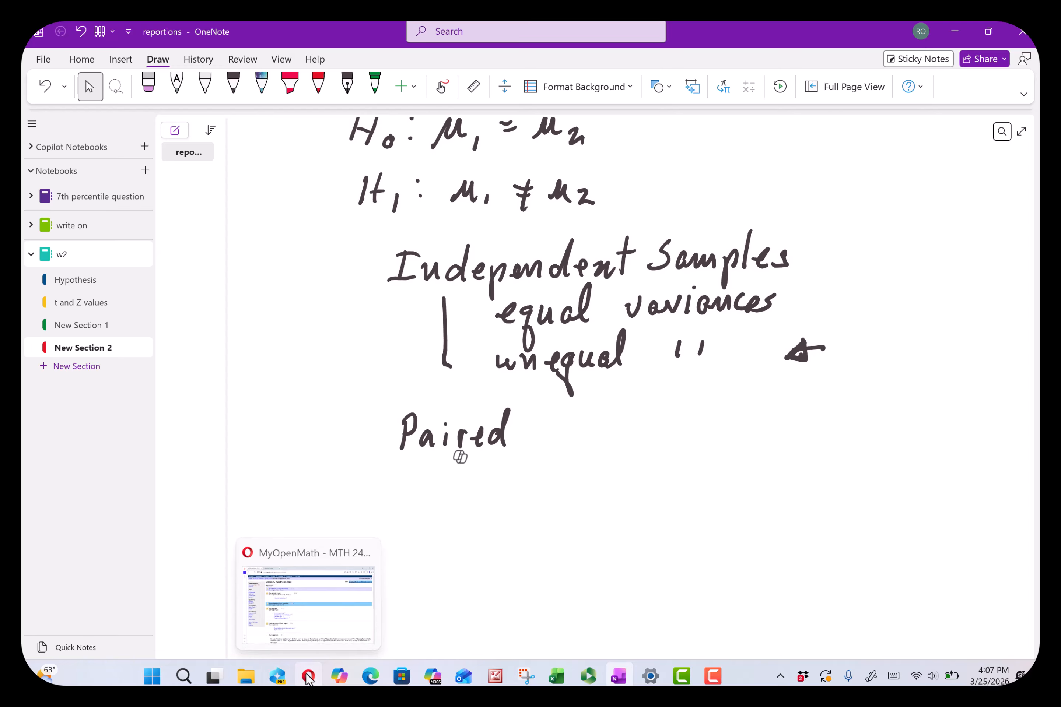
# Step: Switch to the Opera browser, download DatafromOstle.xlsx from the Two Sample t tests item, and open it in Excel with editing enabled
pyautogui.click(289, 577)
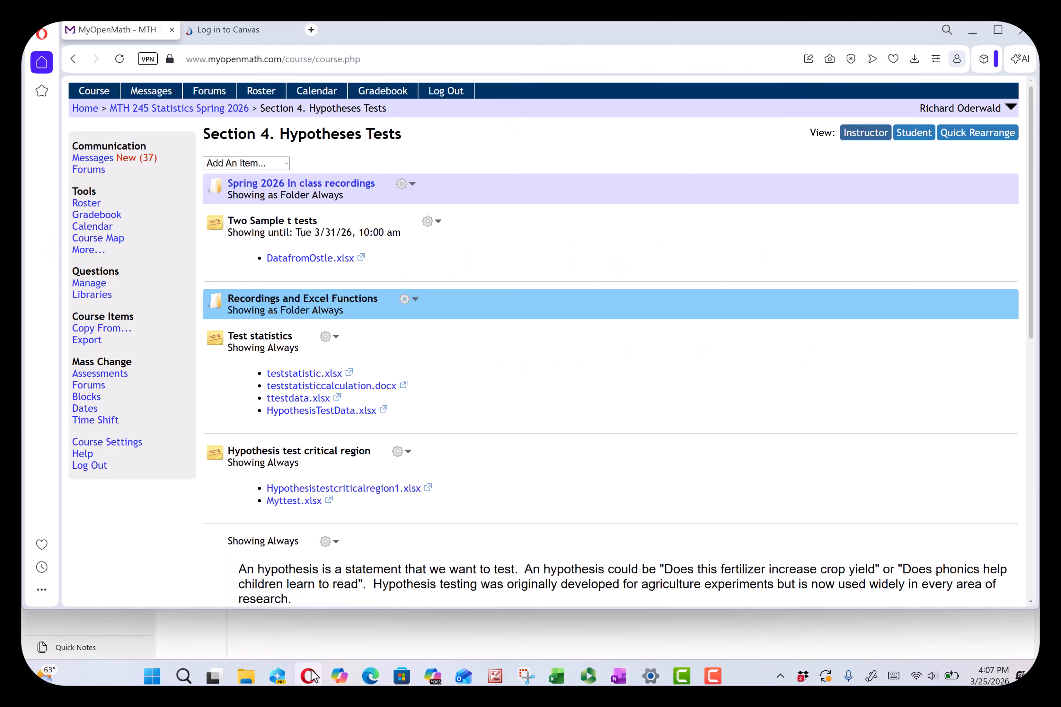
pyautogui.click(289, 261)
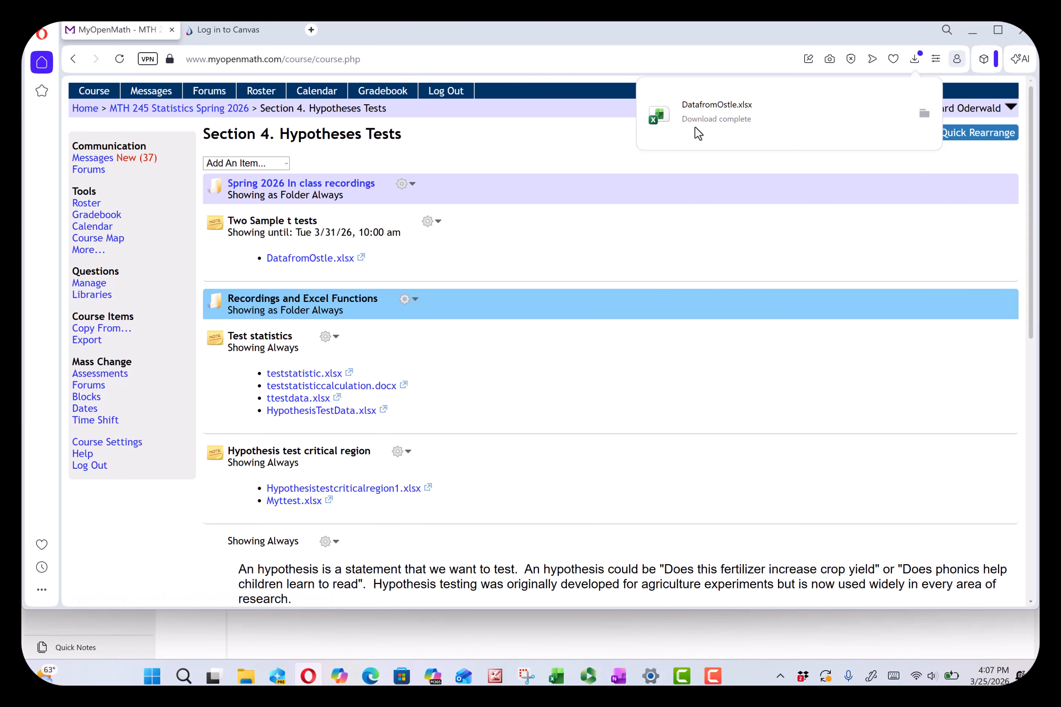
pyautogui.click(729, 109)
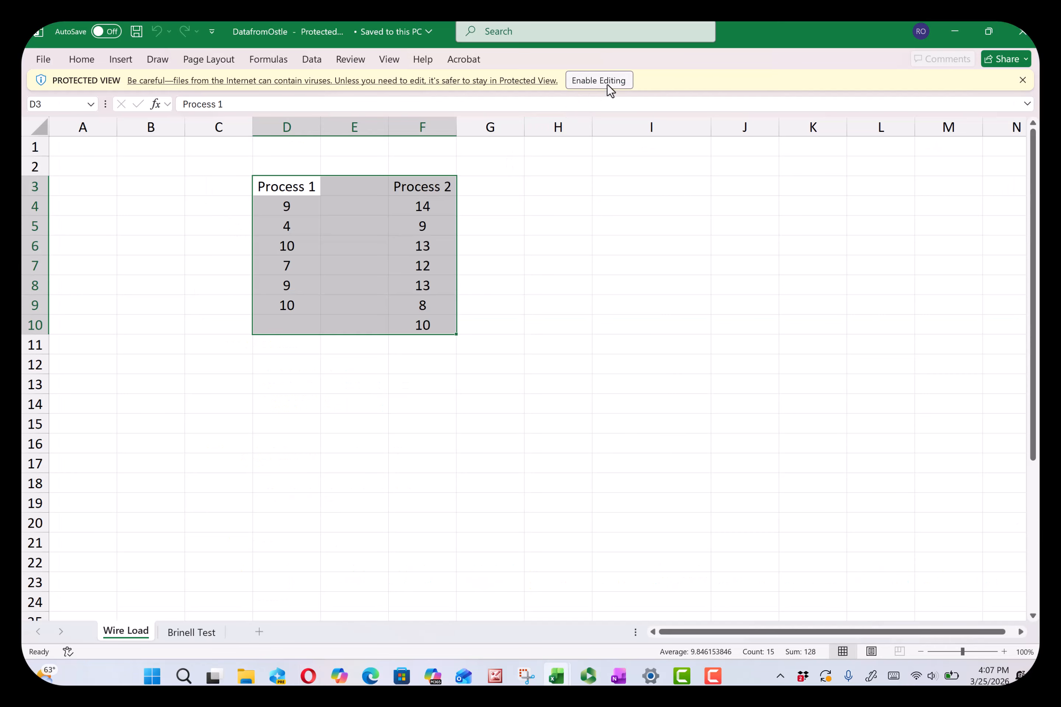
pyautogui.click(602, 78)
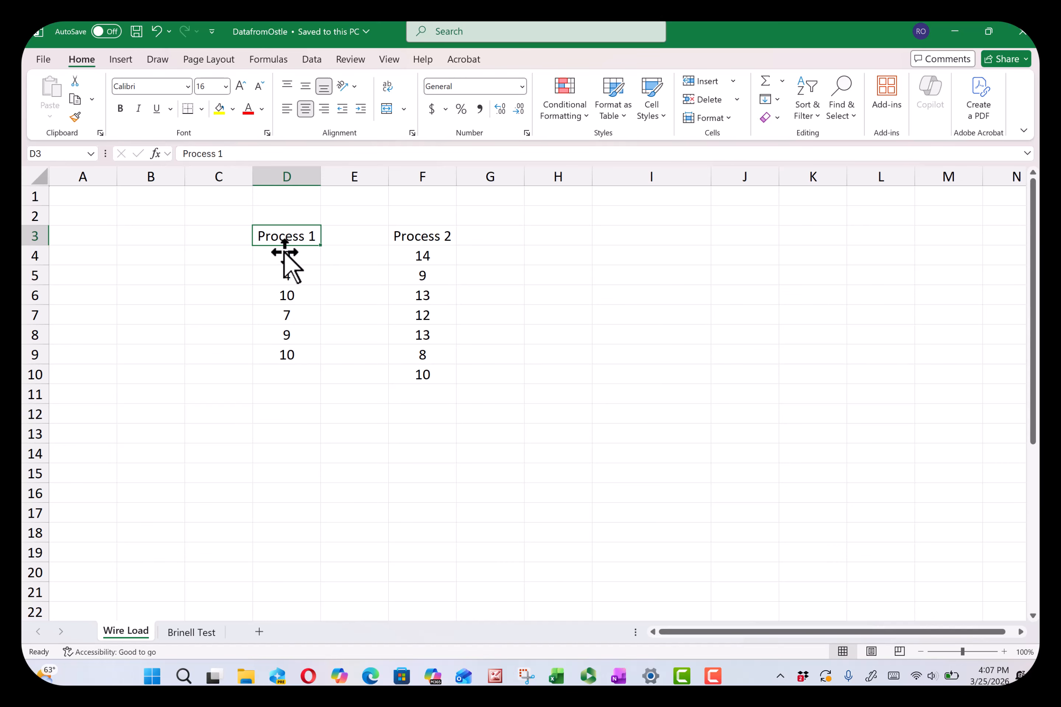
# Step: Look at the data on the Brinell Test sheet and return to the Wire Load sheet
pyautogui.click(199, 633)
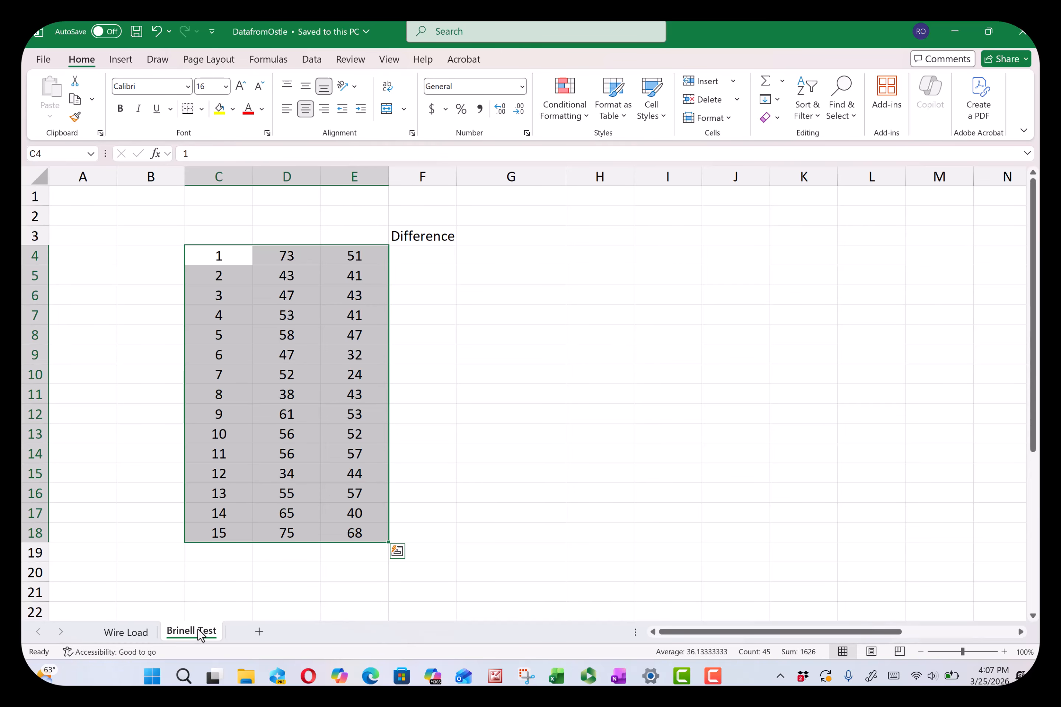
pyautogui.click(142, 634)
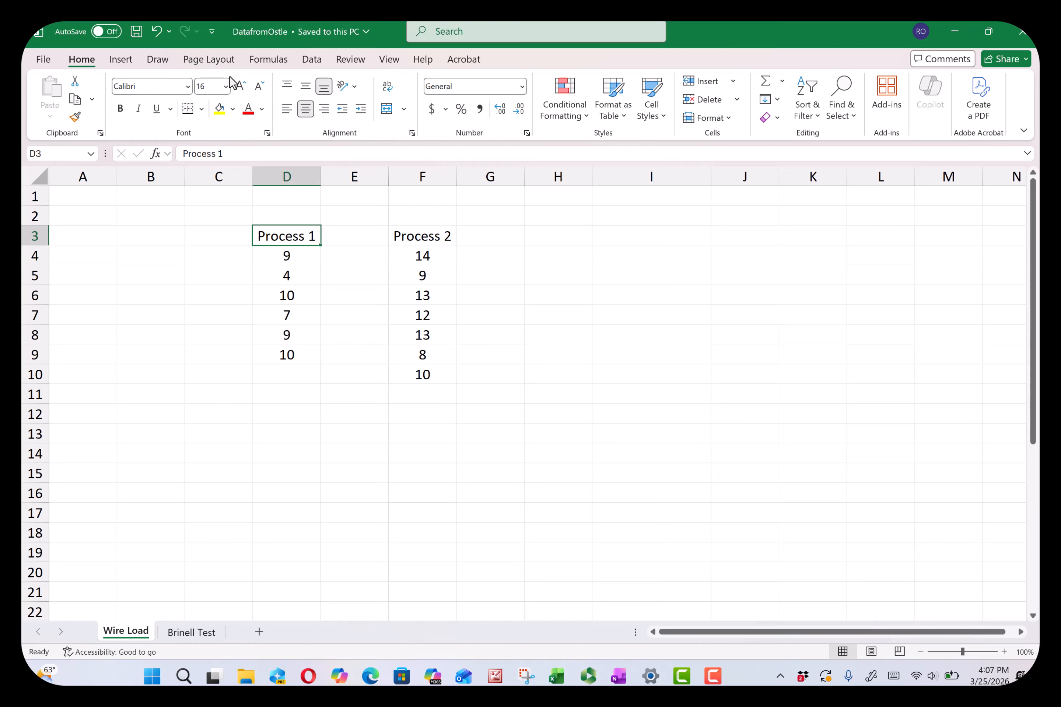
pyautogui.press('F10')
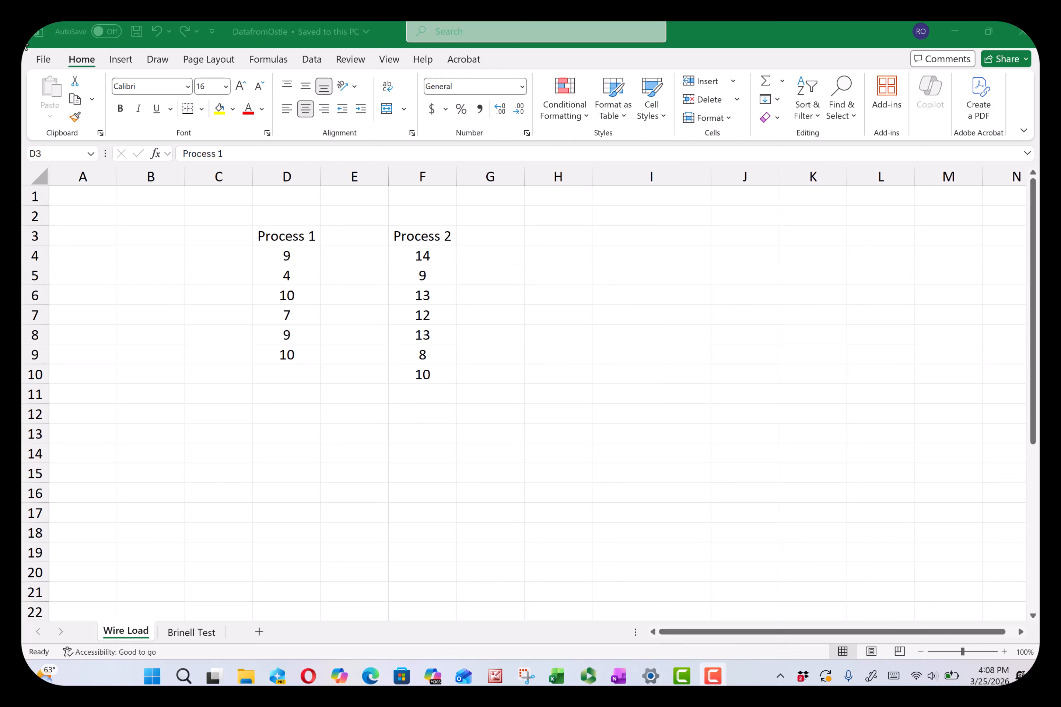
# Step: Make sure the Analysis ToolPak add-in is enabled in the Excel add-ins settings
pyautogui.click(42, 60)
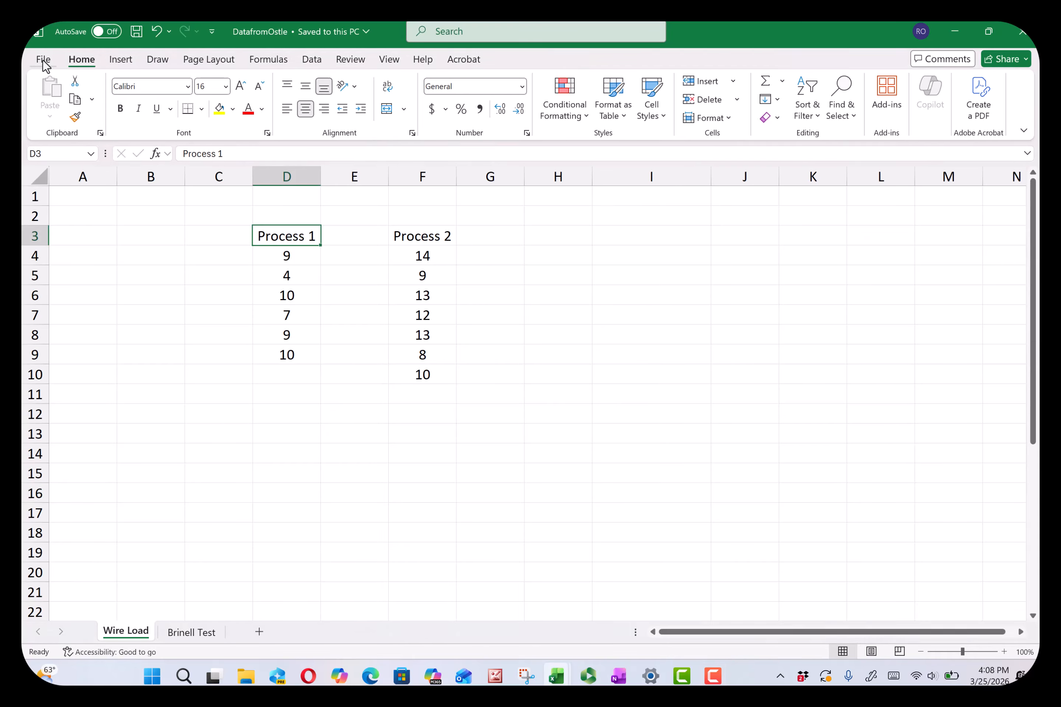
pyautogui.click(42, 60)
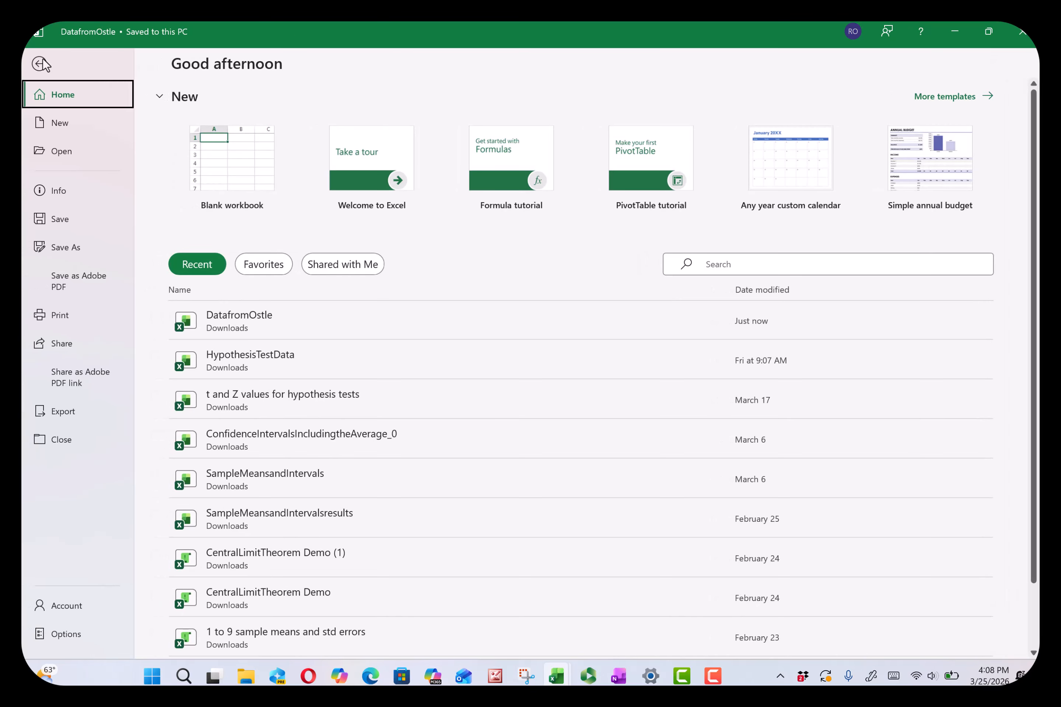
pyautogui.click(66, 635)
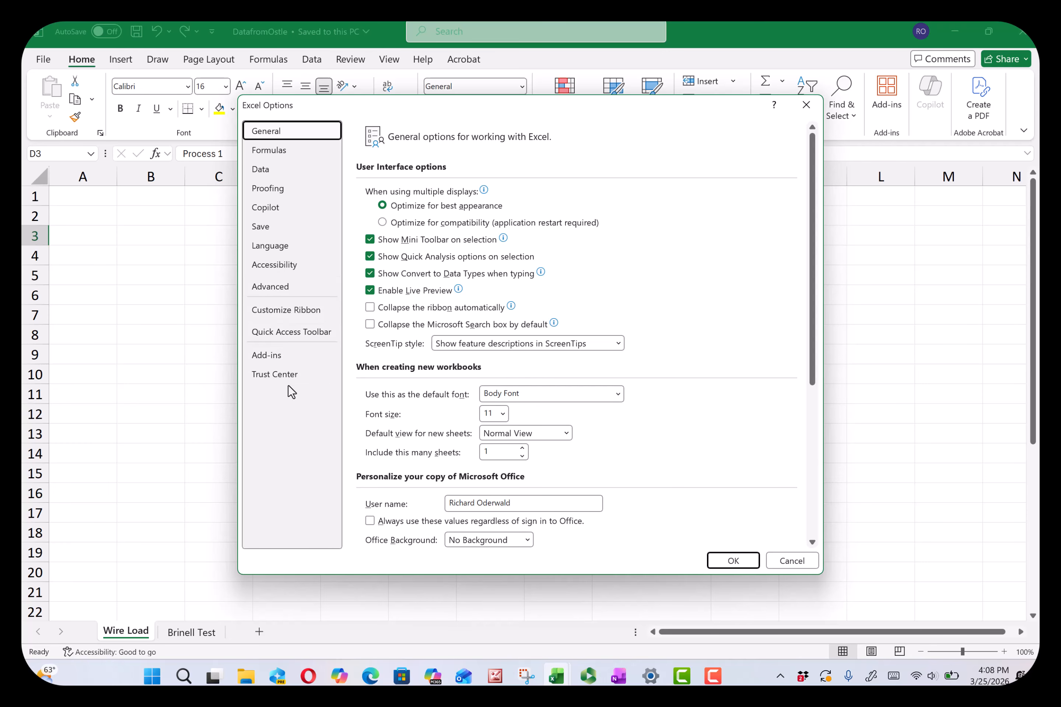
pyautogui.click(268, 356)
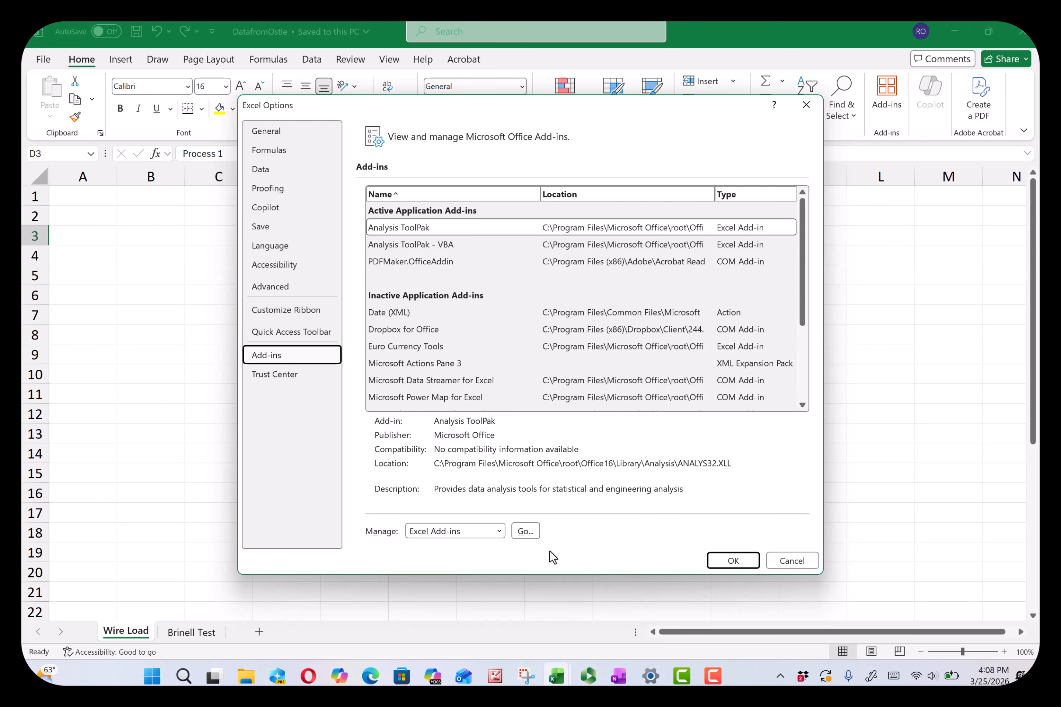
pyautogui.click(433, 233)
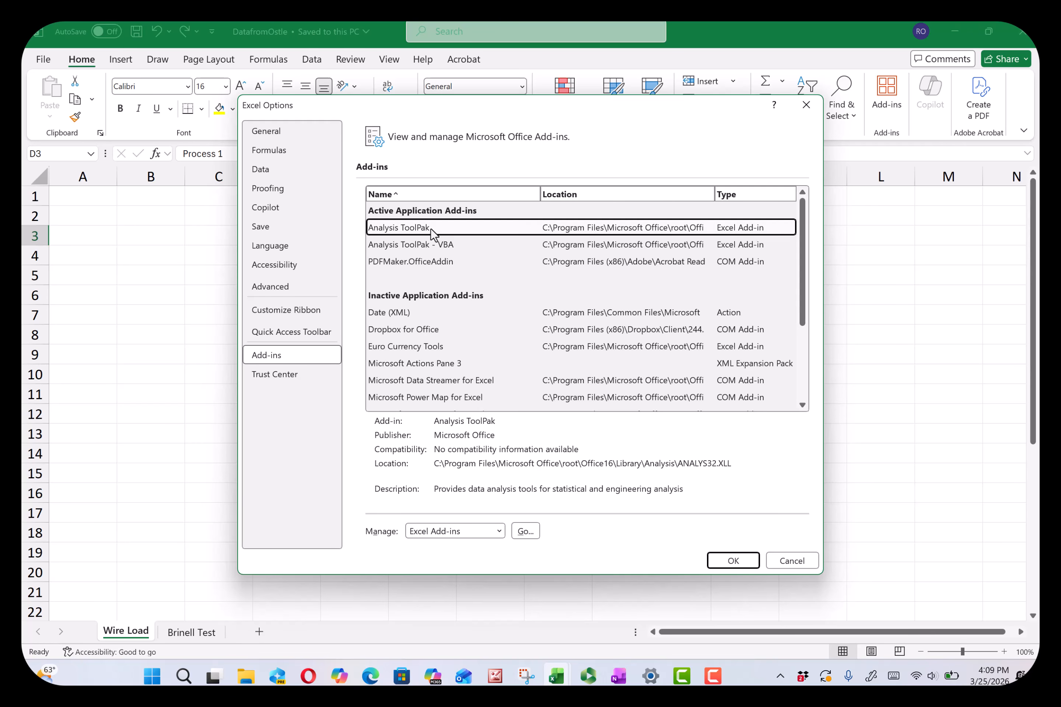
pyautogui.click(526, 536)
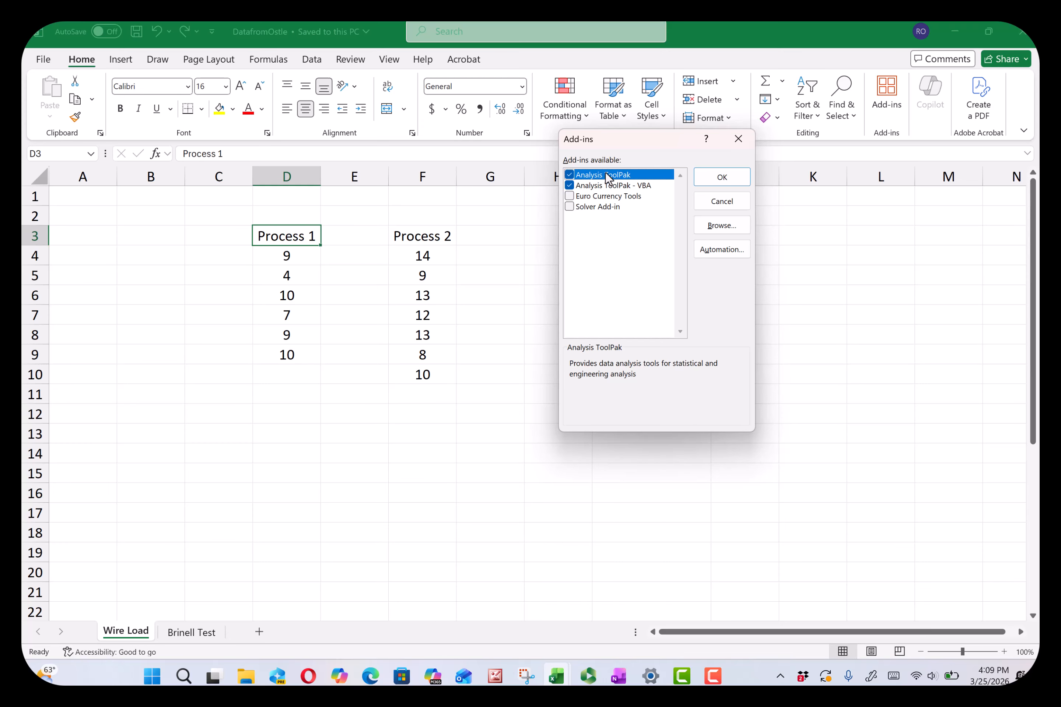
pyautogui.click(718, 176)
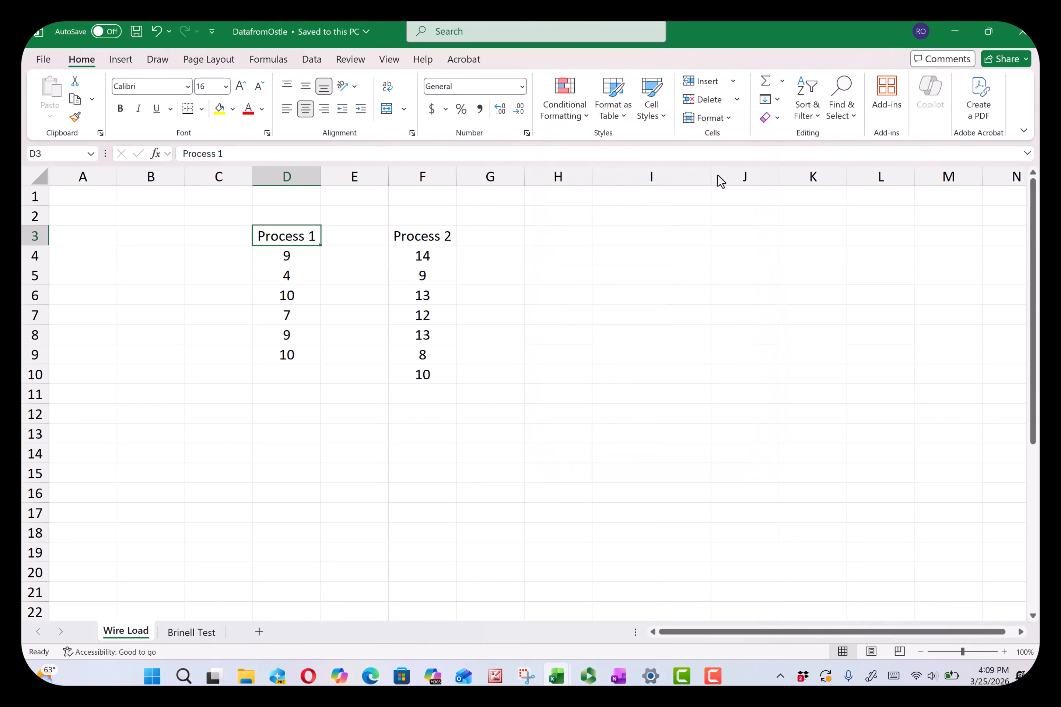
# Step: Start the "t-Test: Two-Sample Assuming Equal Variances" tool from Data Analysis
pyautogui.click(312, 64)
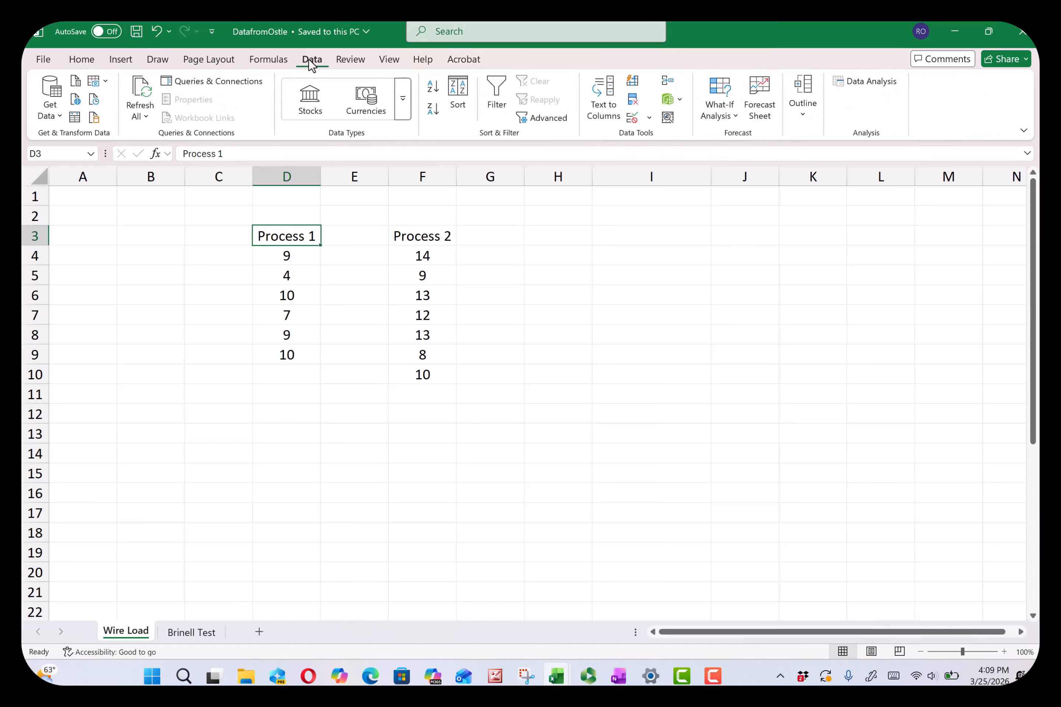
pyautogui.click(864, 89)
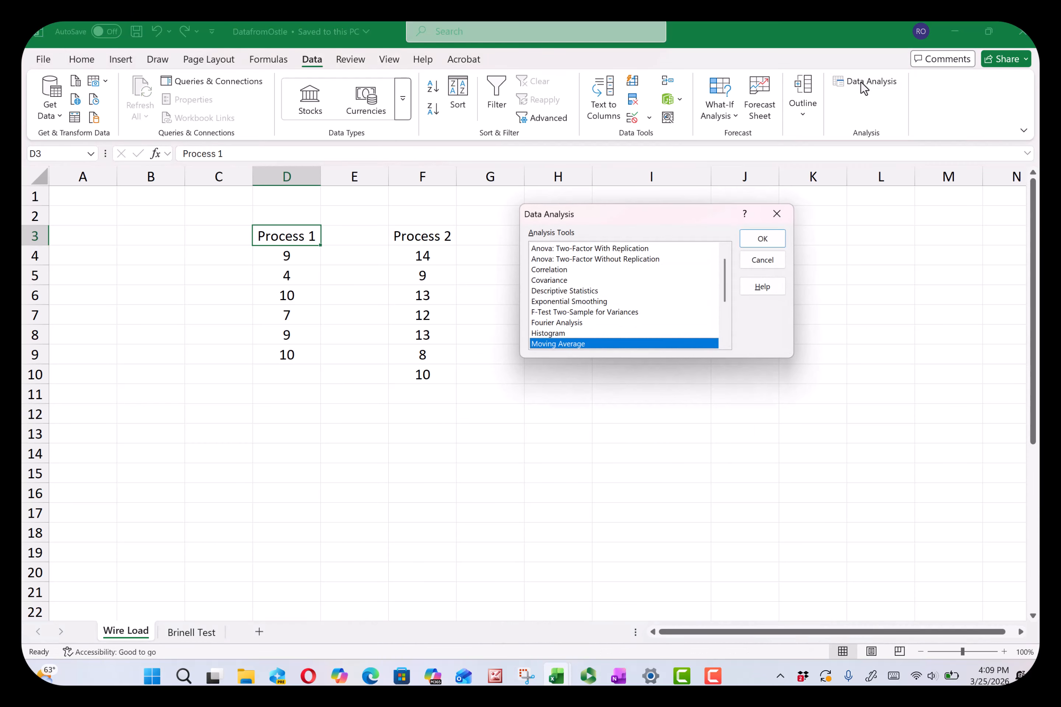
pyautogui.click(724, 345)
pyautogui.click(724, 345)
pyautogui.click(724, 346)
pyautogui.click(725, 346)
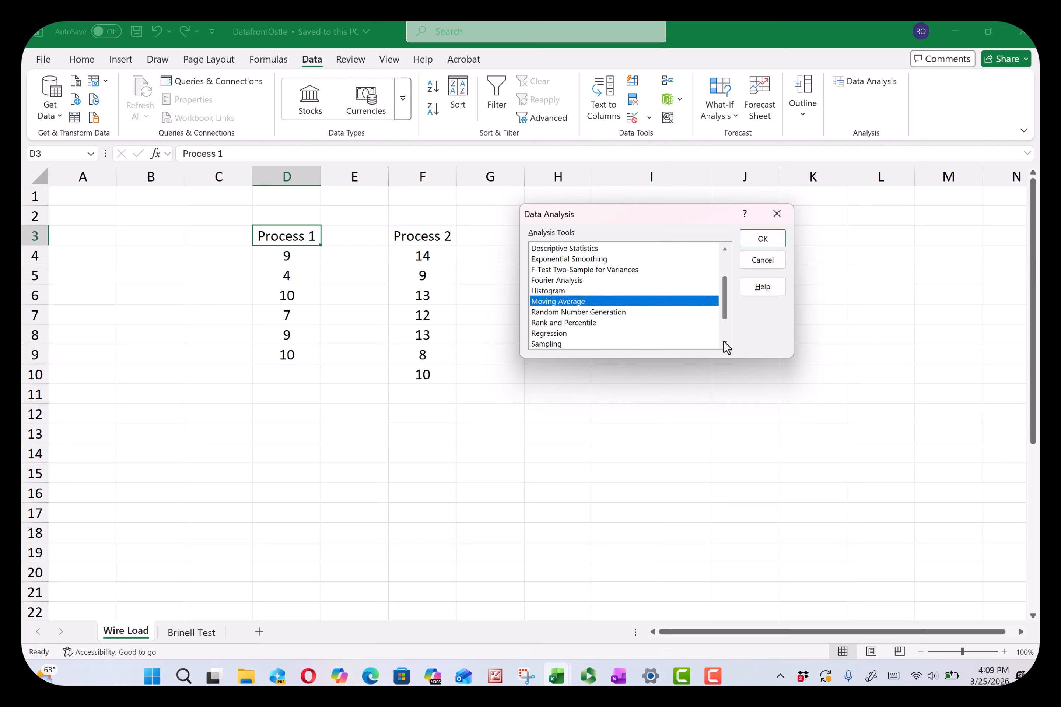
pyautogui.click(725, 345)
pyautogui.click(725, 346)
pyautogui.click(724, 346)
pyautogui.click(724, 345)
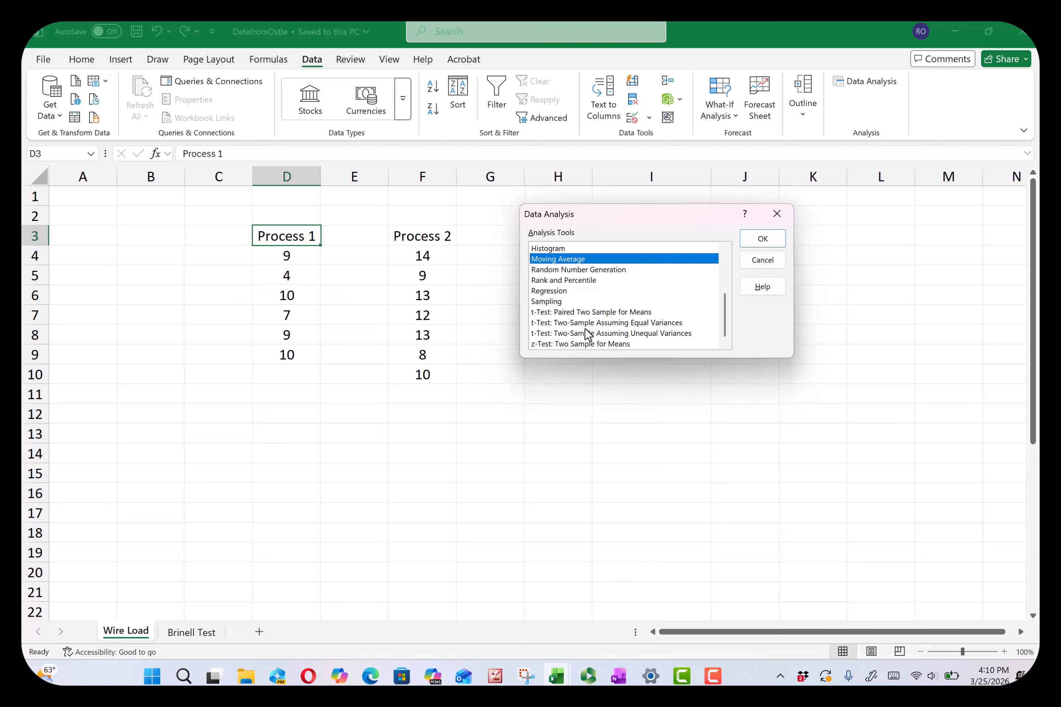
pyautogui.click(625, 323)
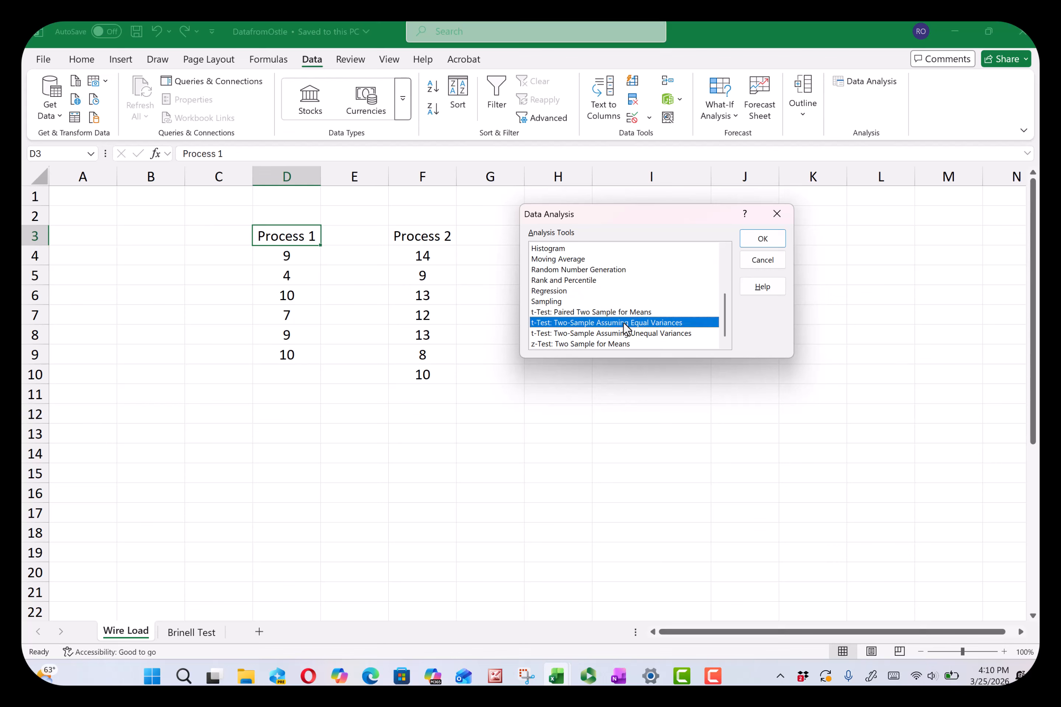
pyautogui.click(762, 243)
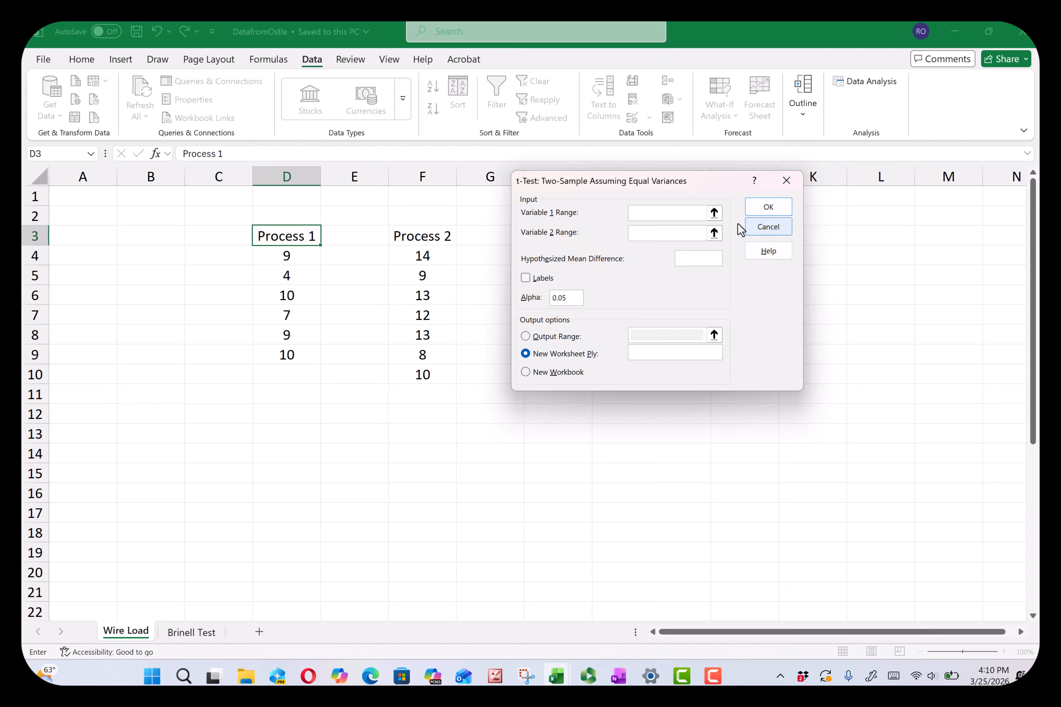
# Step: Set the t-test's Variable 1 range to the Process 1 values D4:D9 and Variable 2 to the Process 2 values F4:F10
pyautogui.click(714, 214)
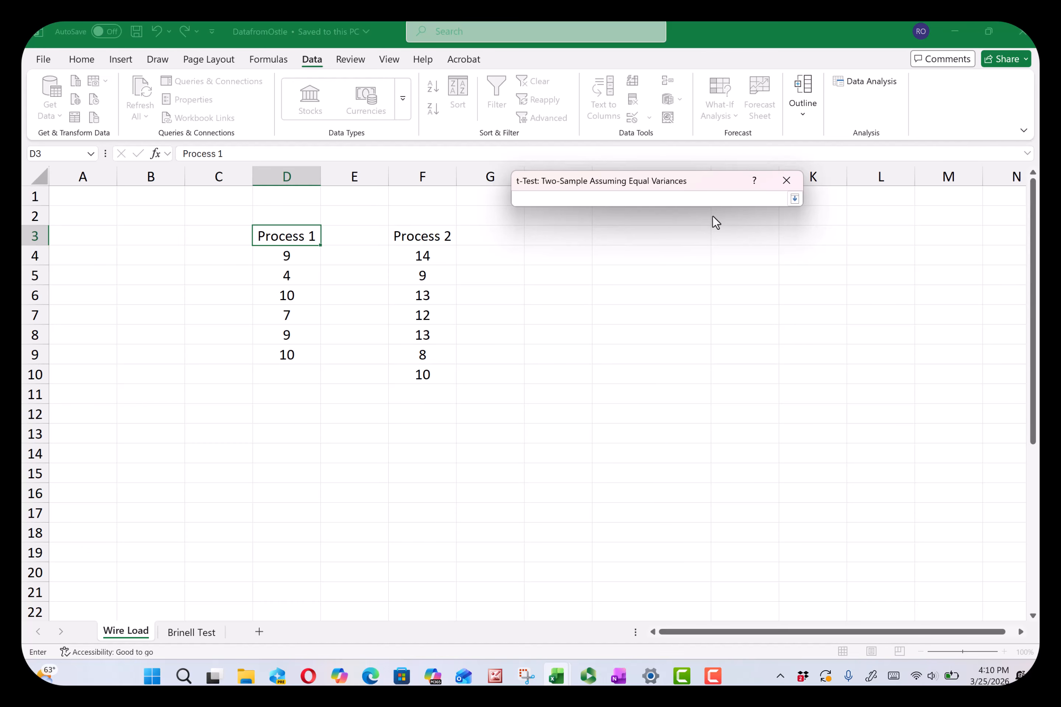
pyautogui.moveTo(282, 258); pyautogui.dragTo(287, 360)
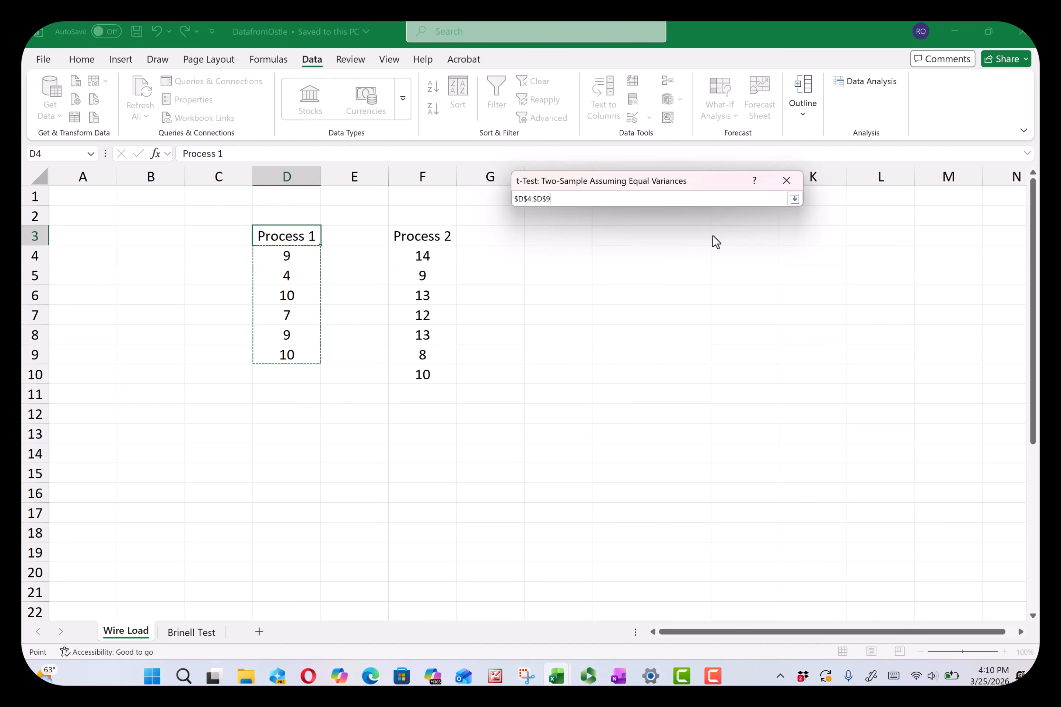
pyautogui.click(794, 199)
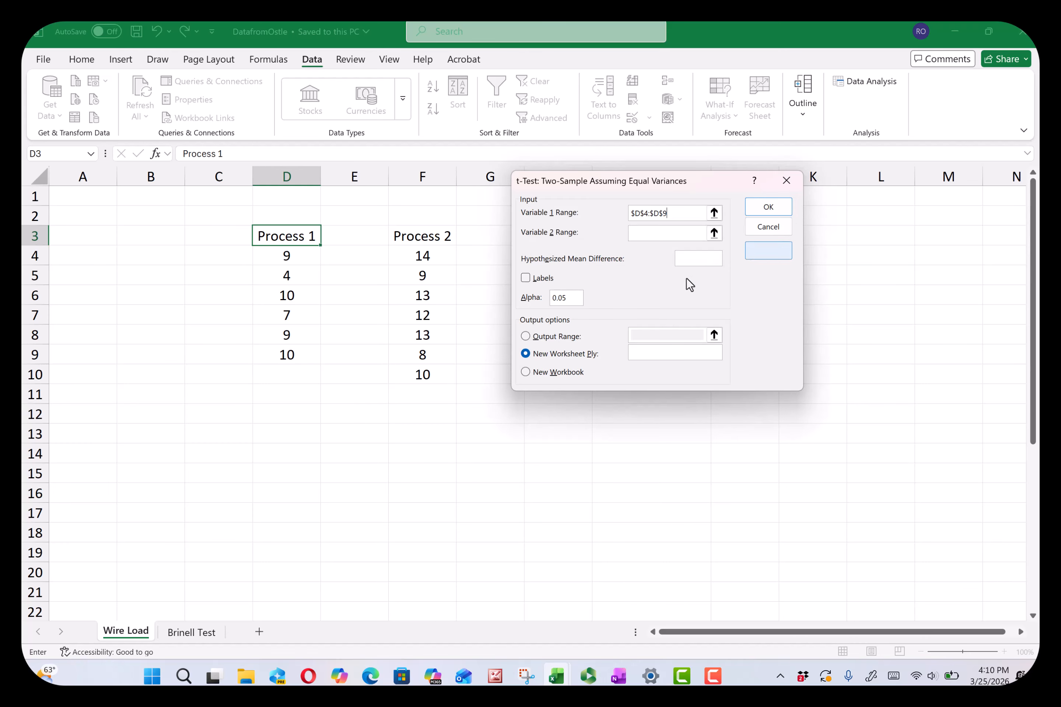
pyautogui.click(712, 233)
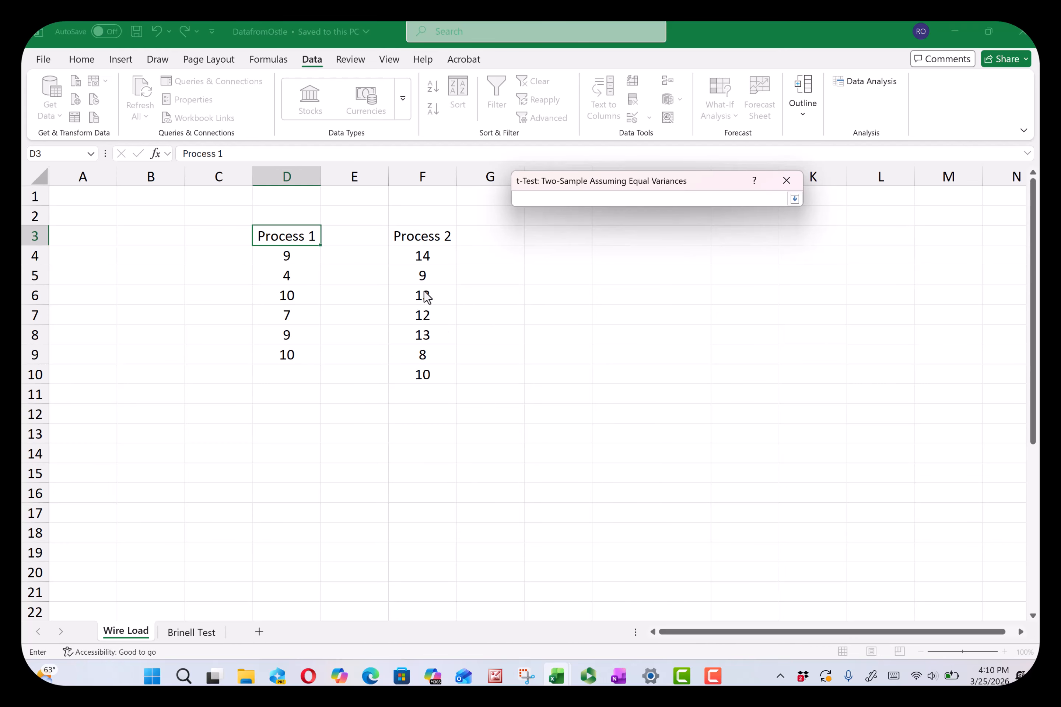
pyautogui.moveTo(413, 252); pyautogui.dragTo(436, 374)
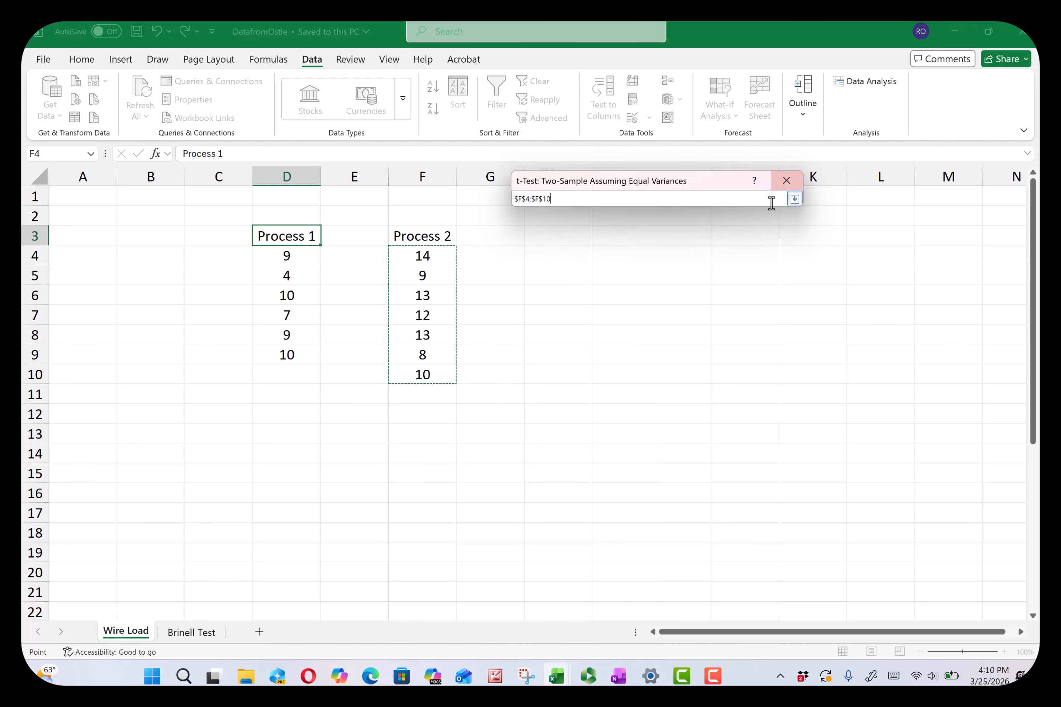
pyautogui.click(794, 199)
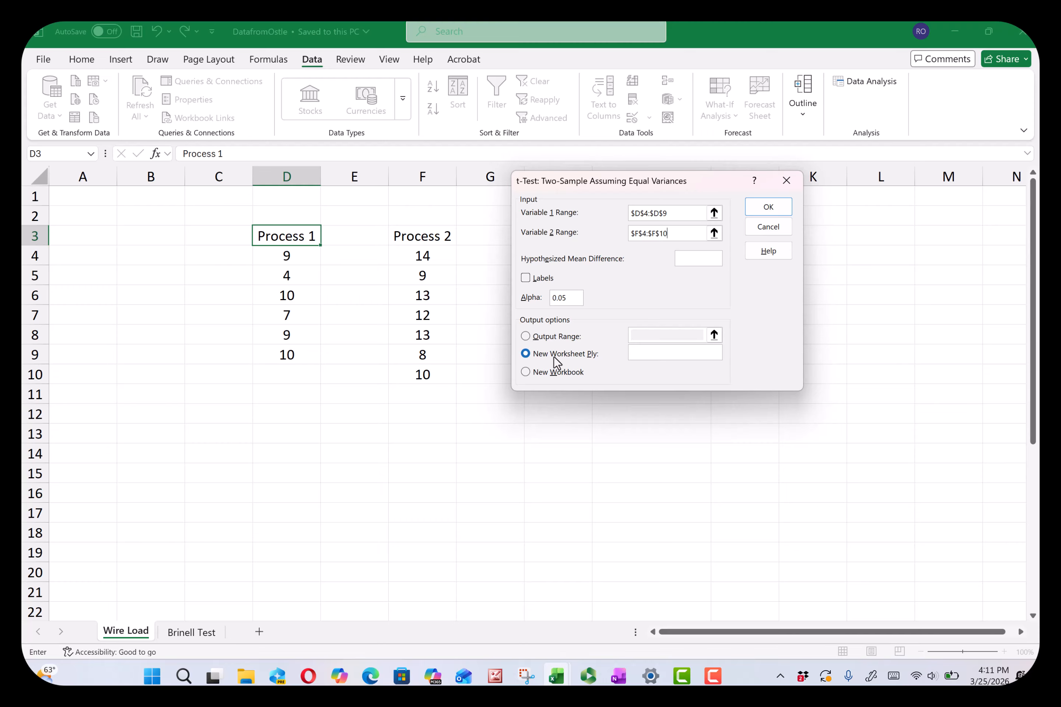
# Step: Direct the t-test output to cell H3 on the current sheet and run the test
pyautogui.click(525, 337)
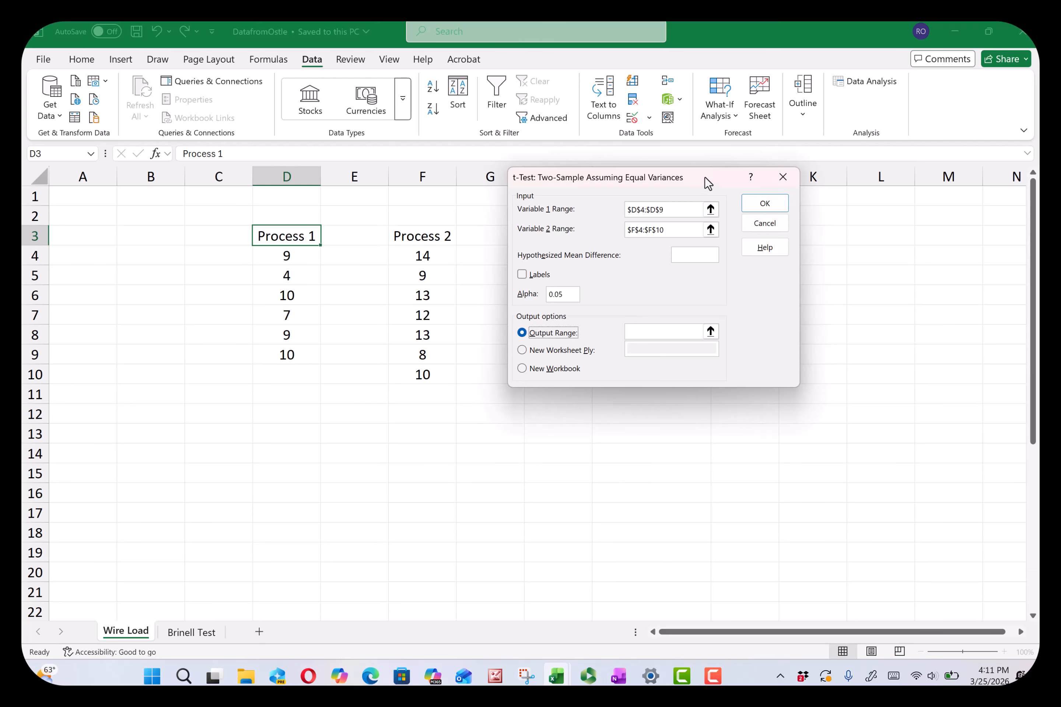
pyautogui.moveTo(707, 184); pyautogui.dragTo(301, 236)
pyautogui.click(303, 384)
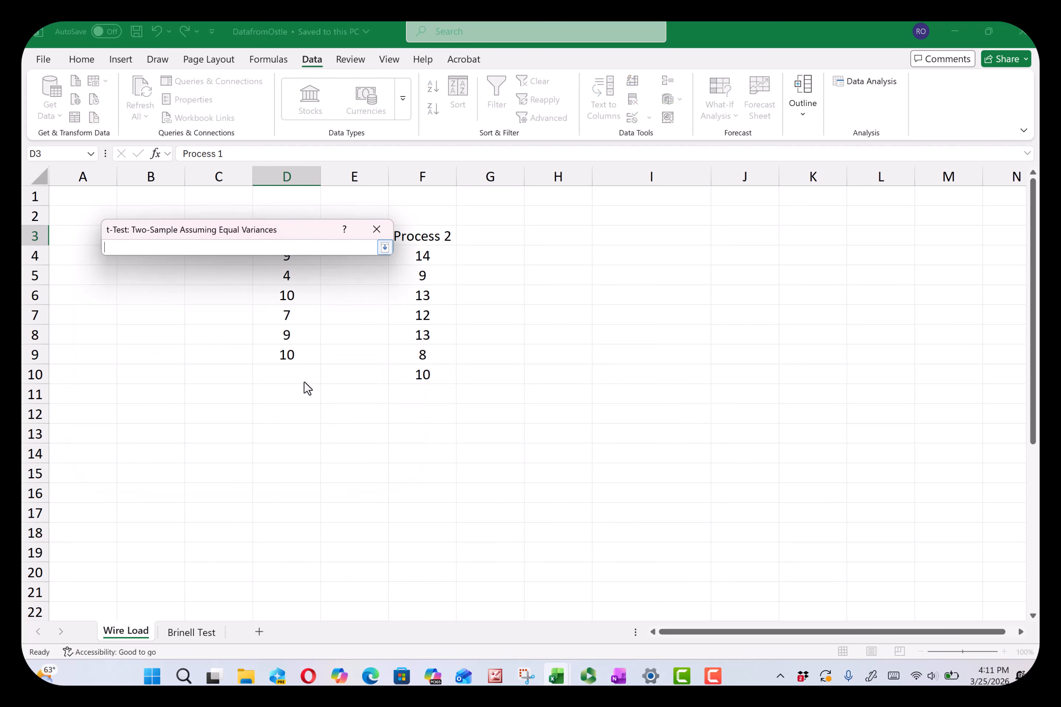
pyautogui.click(545, 234)
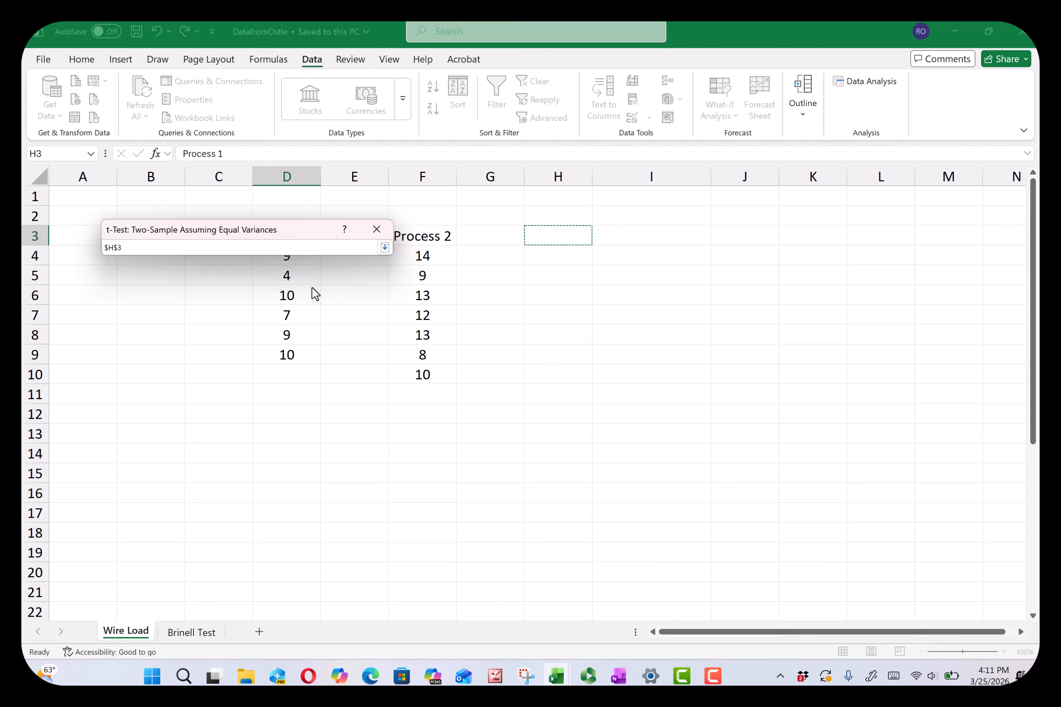
pyautogui.click(384, 247)
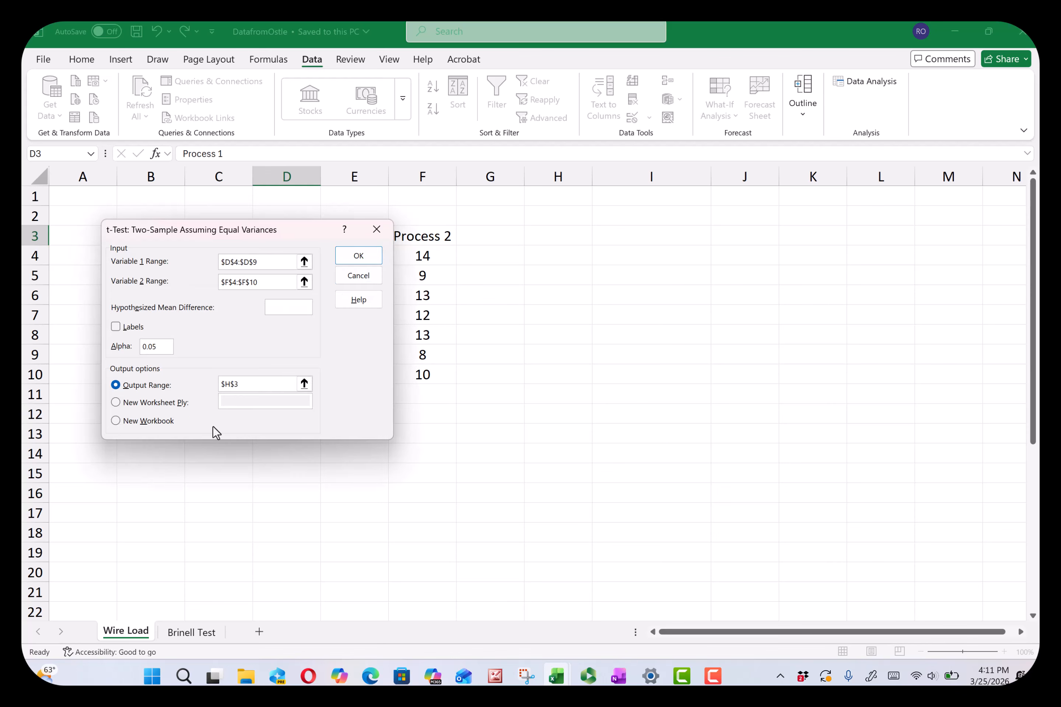
pyautogui.click(359, 256)
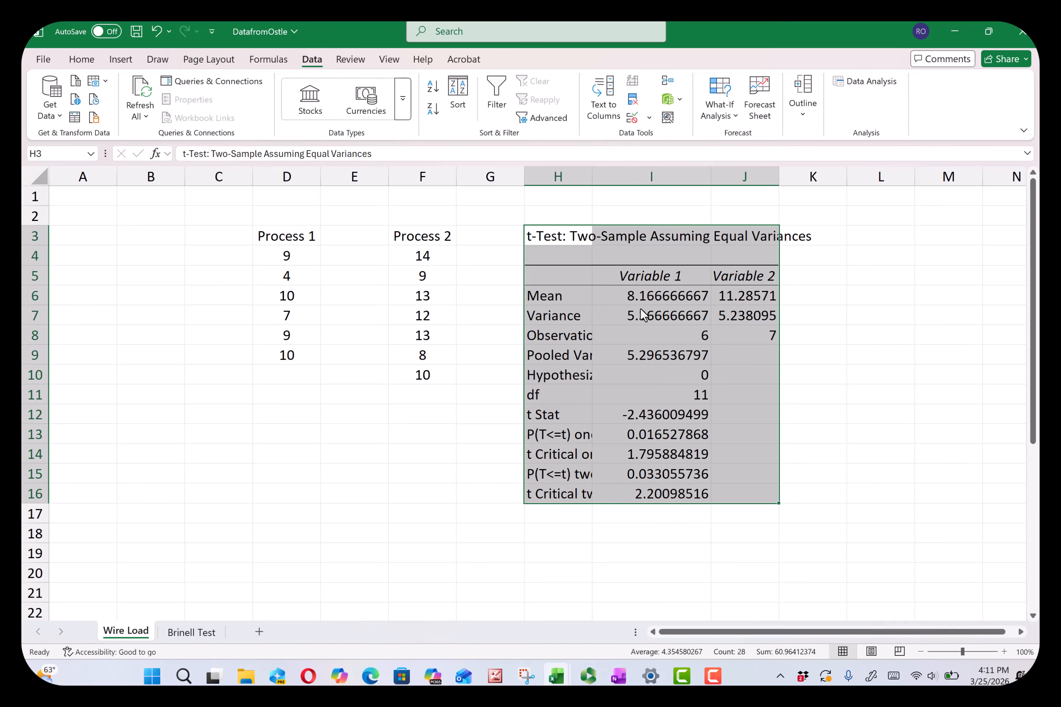
# Step: Format the means and variances of both variables in I6:J7 to three decimal places
pyautogui.click(652, 302)
pyautogui.moveTo(652, 302); pyautogui.dragTo(745, 320)
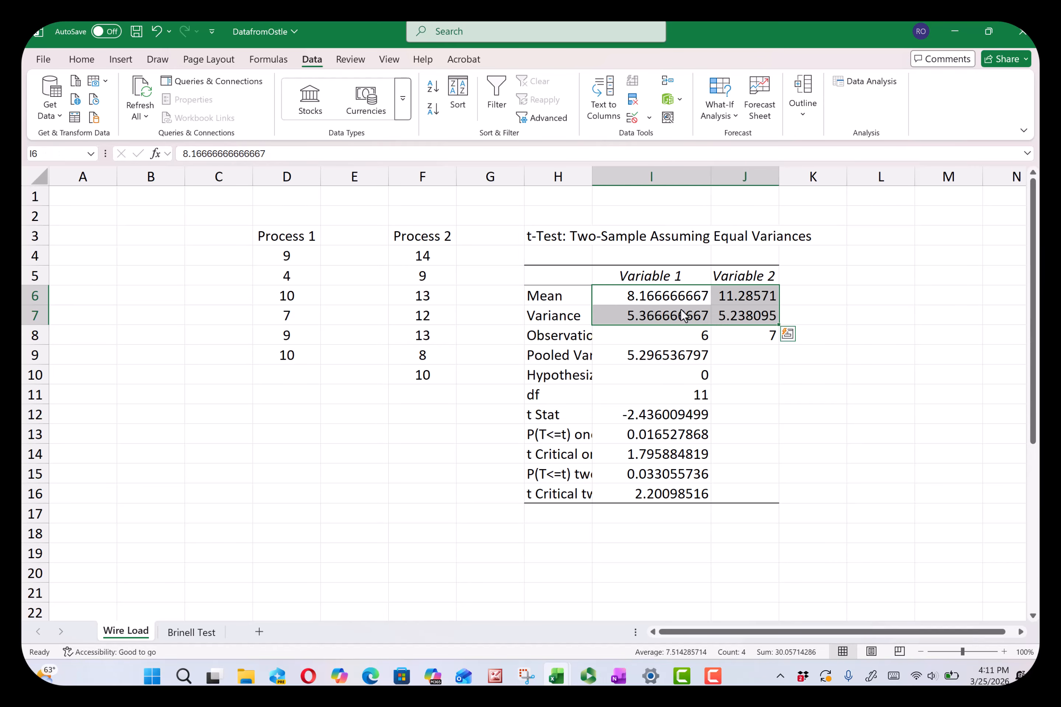
pyautogui.click(82, 59)
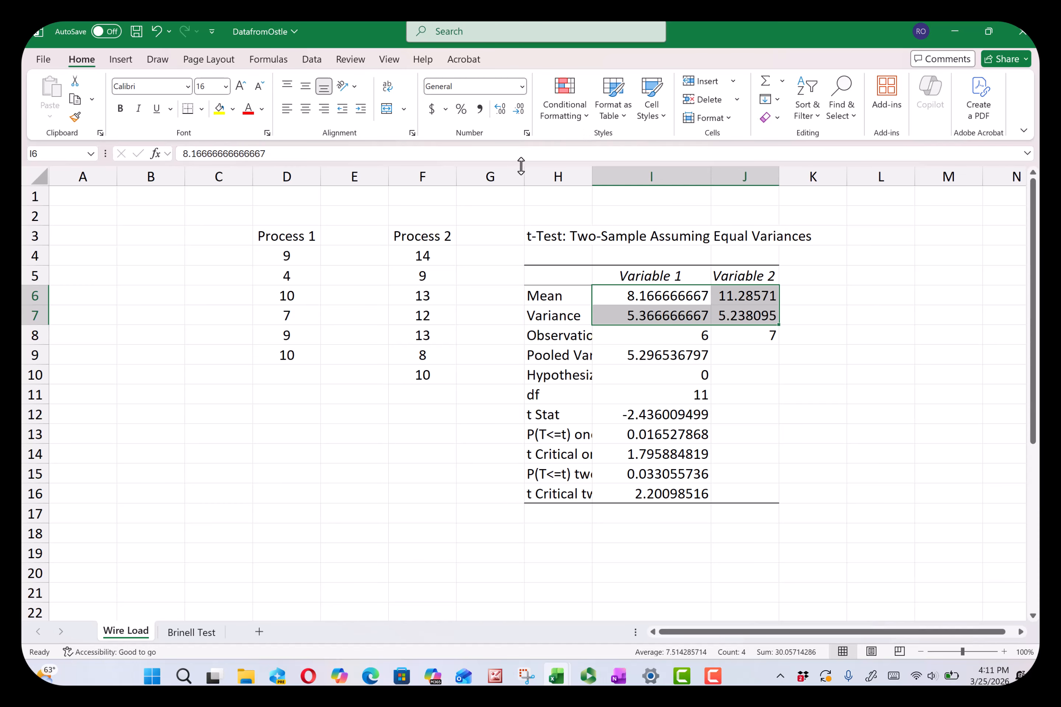
pyautogui.click(518, 110)
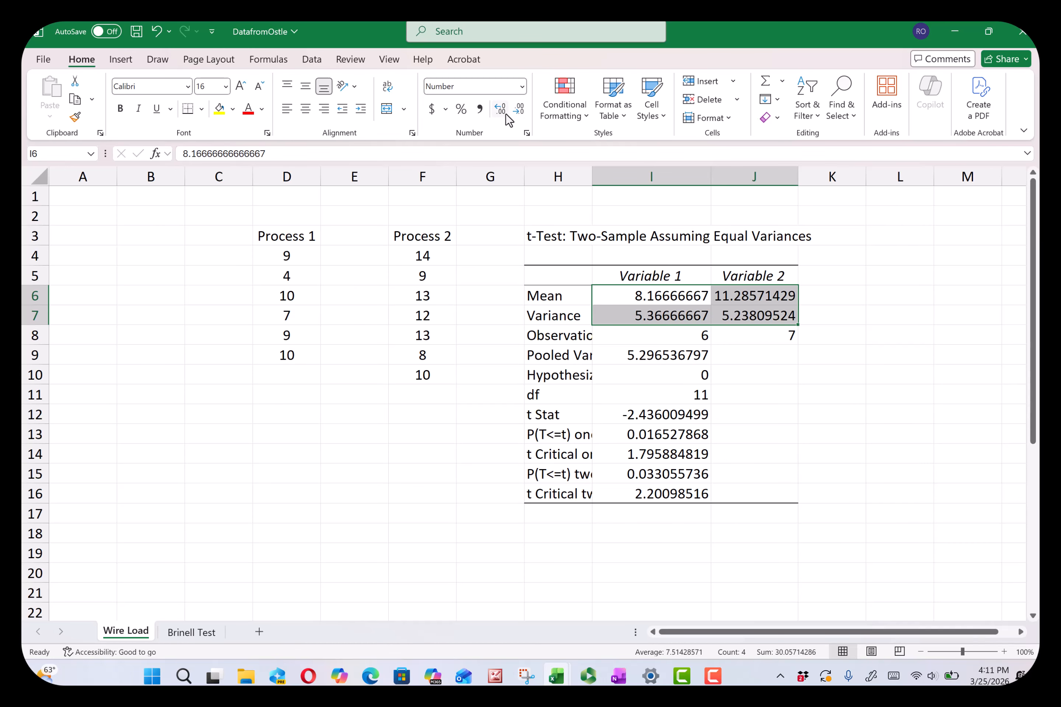
pyautogui.click(500, 111)
pyautogui.click(518, 111)
pyautogui.click(518, 111)
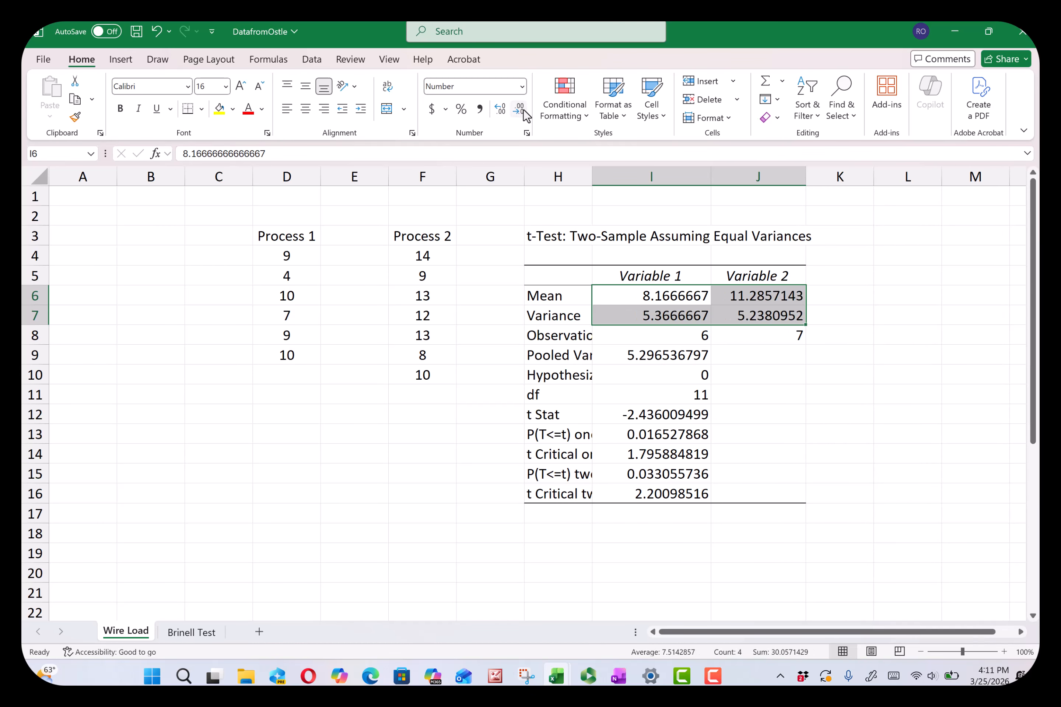
pyautogui.click(519, 110)
pyautogui.click(518, 111)
pyautogui.click(519, 110)
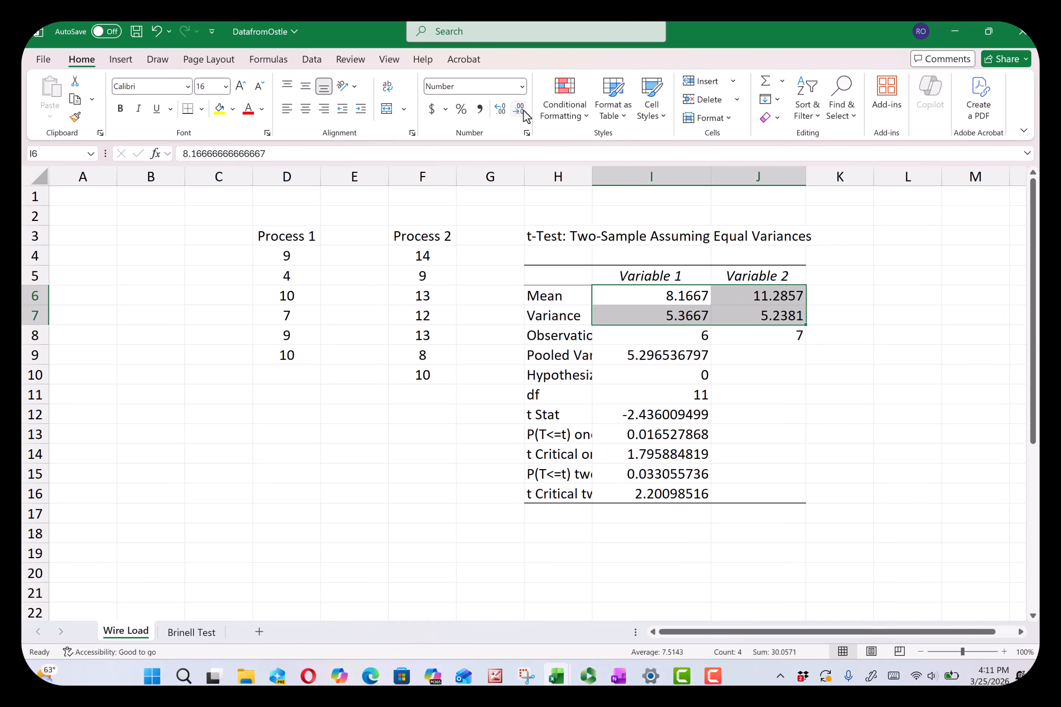
pyautogui.click(519, 111)
# Step: Format the pooled variance in I9 to three decimal places
pyautogui.click(671, 355)
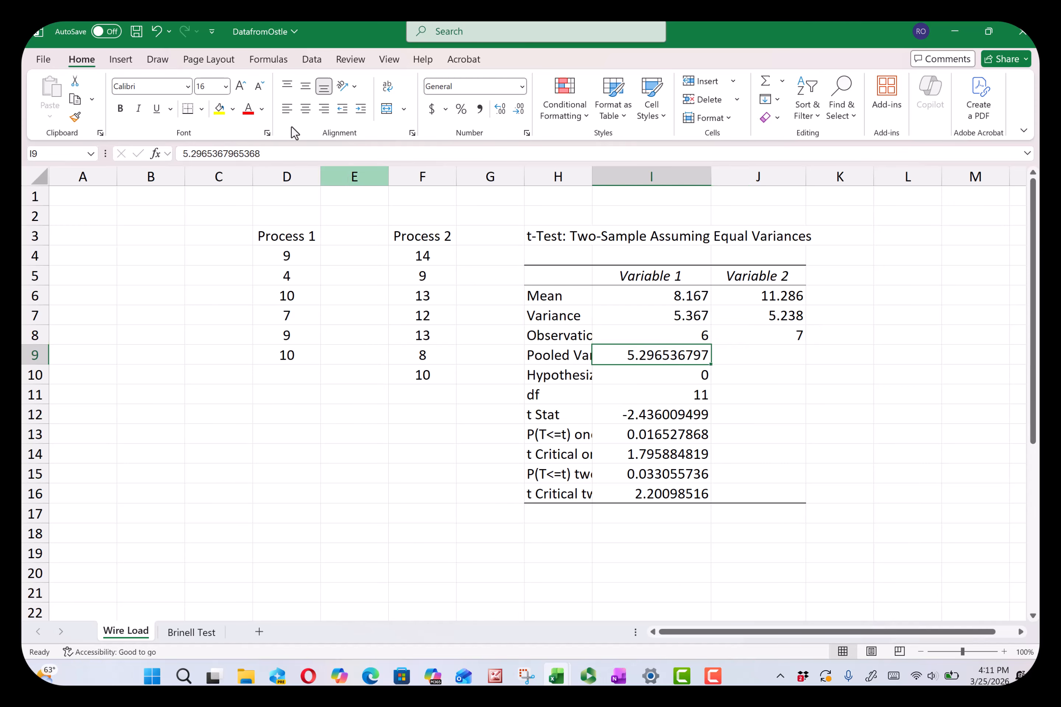
pyautogui.click(521, 110)
pyautogui.click(521, 111)
pyautogui.click(520, 111)
pyautogui.click(520, 111)
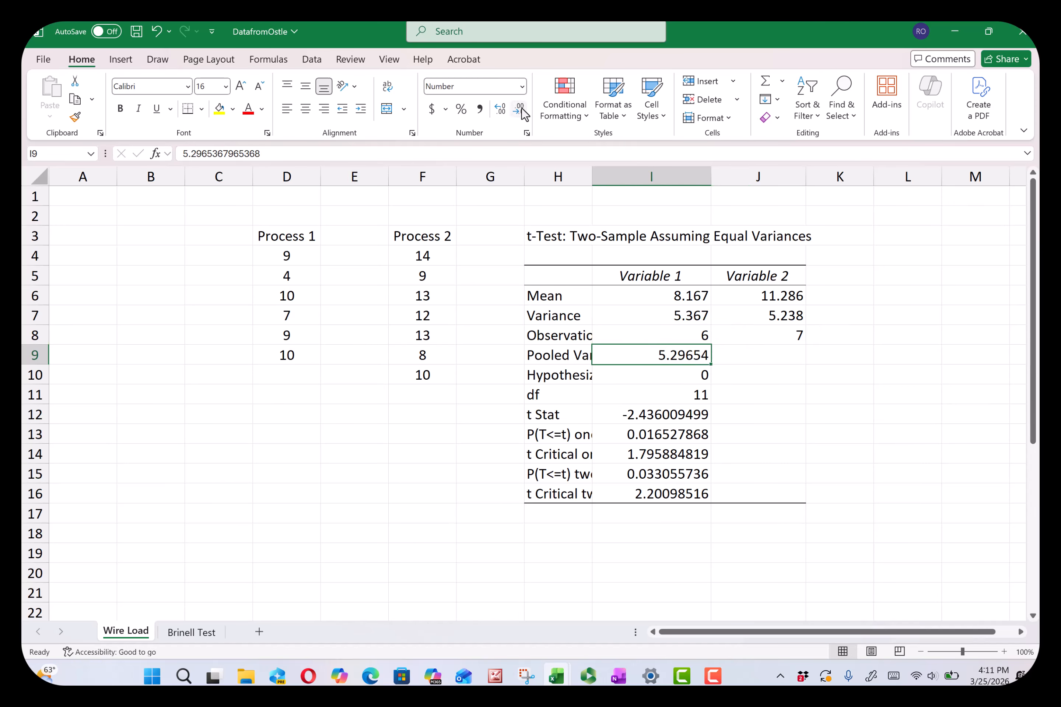
pyautogui.click(521, 108)
pyautogui.click(521, 108)
# Step: Format the t statistic, p-values and critical t values in I12:I16 to two decimal places
pyautogui.moveTo(673, 415); pyautogui.dragTo(680, 493)
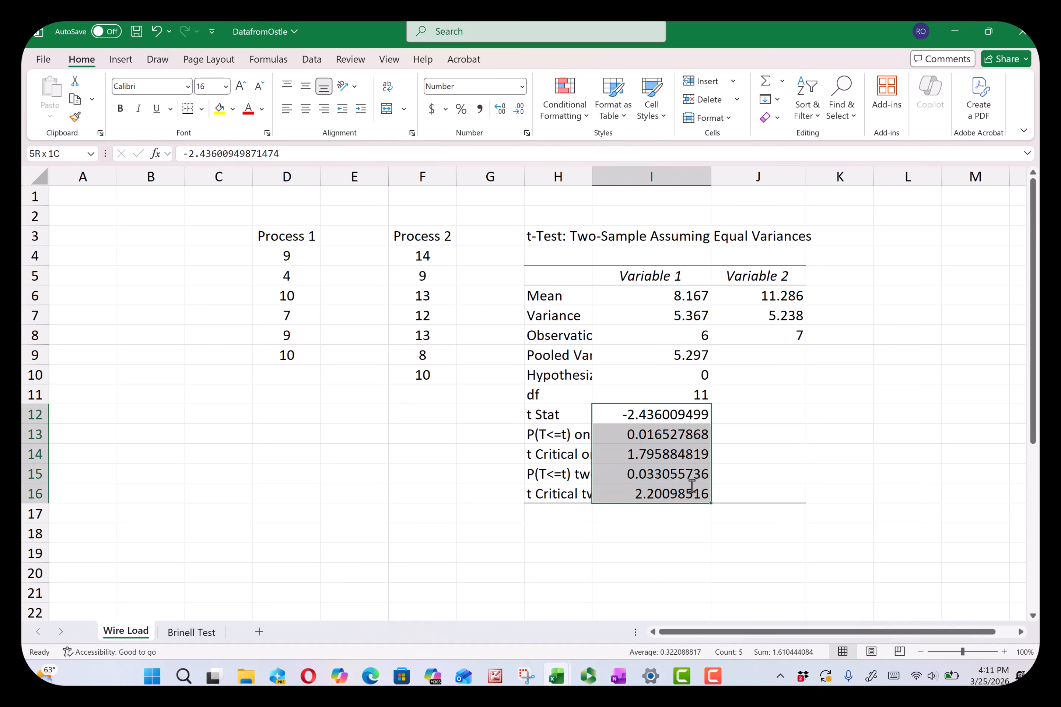
pyautogui.click(520, 110)
pyautogui.click(519, 109)
pyautogui.click(520, 110)
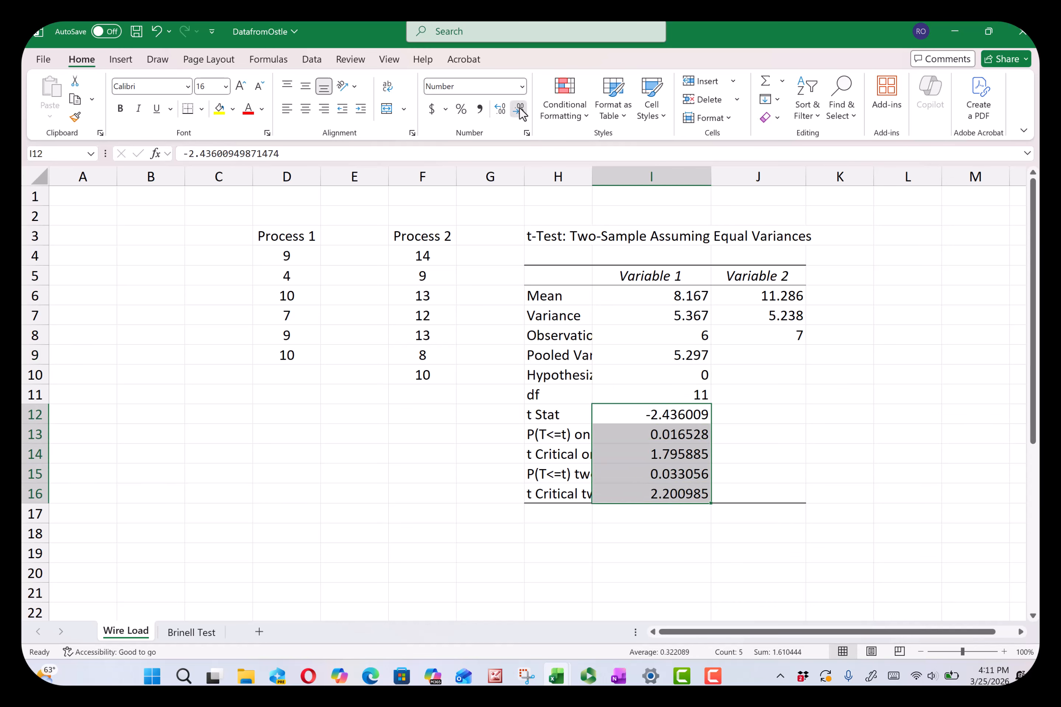
pyautogui.click(520, 110)
pyautogui.click(520, 109)
pyautogui.click(520, 109)
pyautogui.click(520, 110)
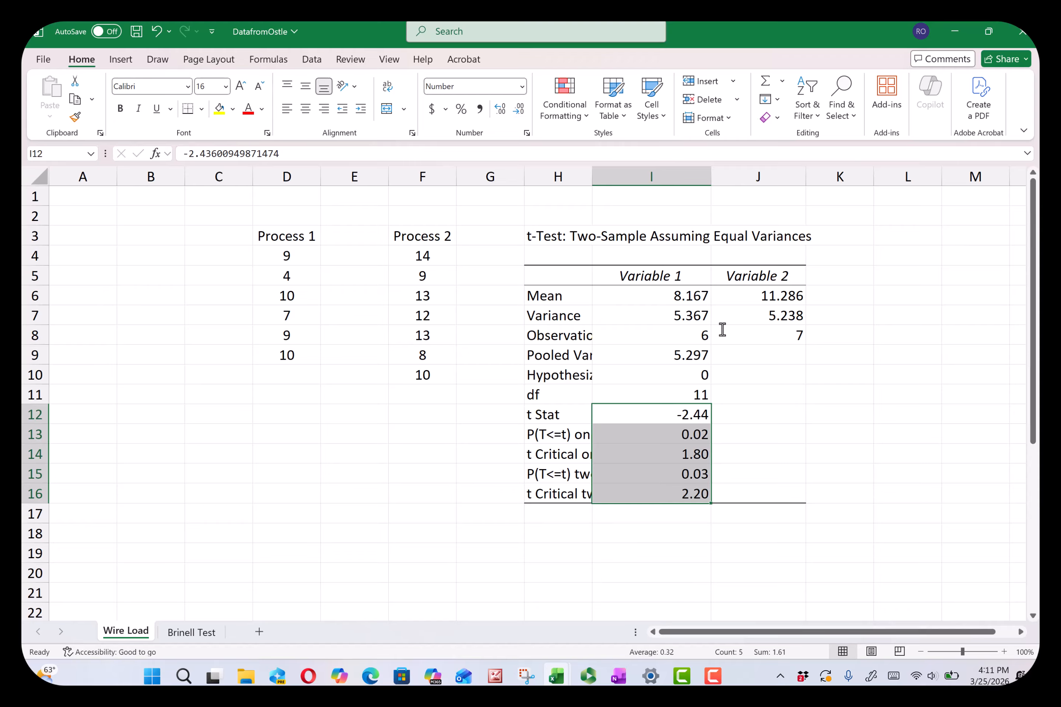
# Step: Show the one-tail and two-tail p-values and critical t values in I13:I16 with three decimal places
pyautogui.click(666, 422)
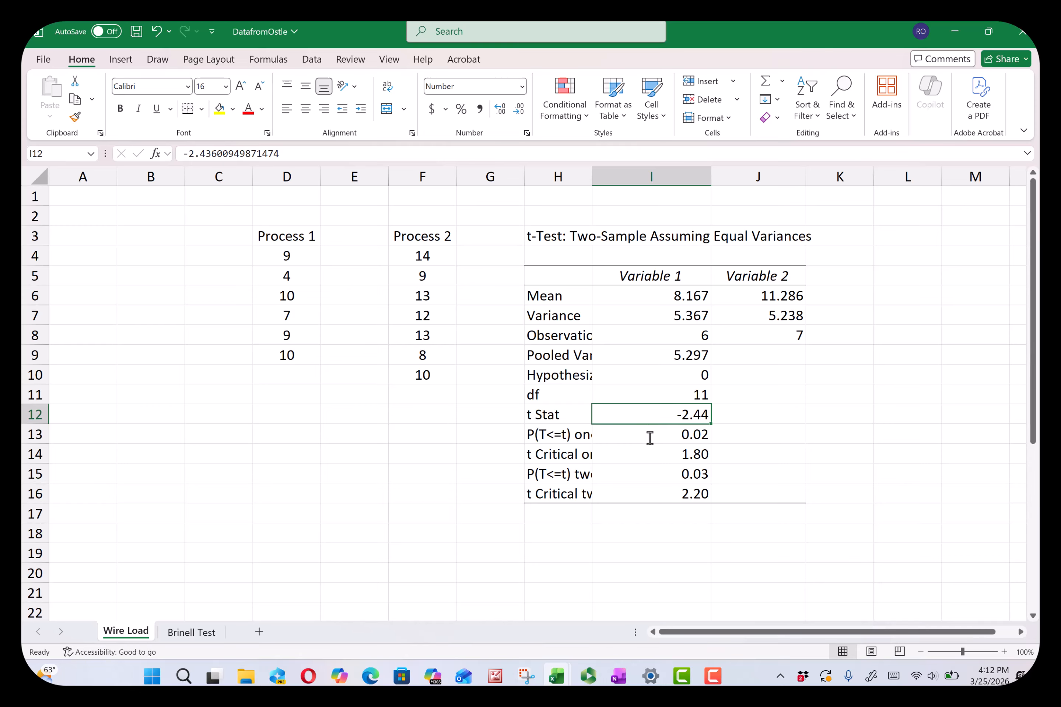
pyautogui.click(650, 436)
pyautogui.moveTo(650, 436); pyautogui.dragTo(658, 502)
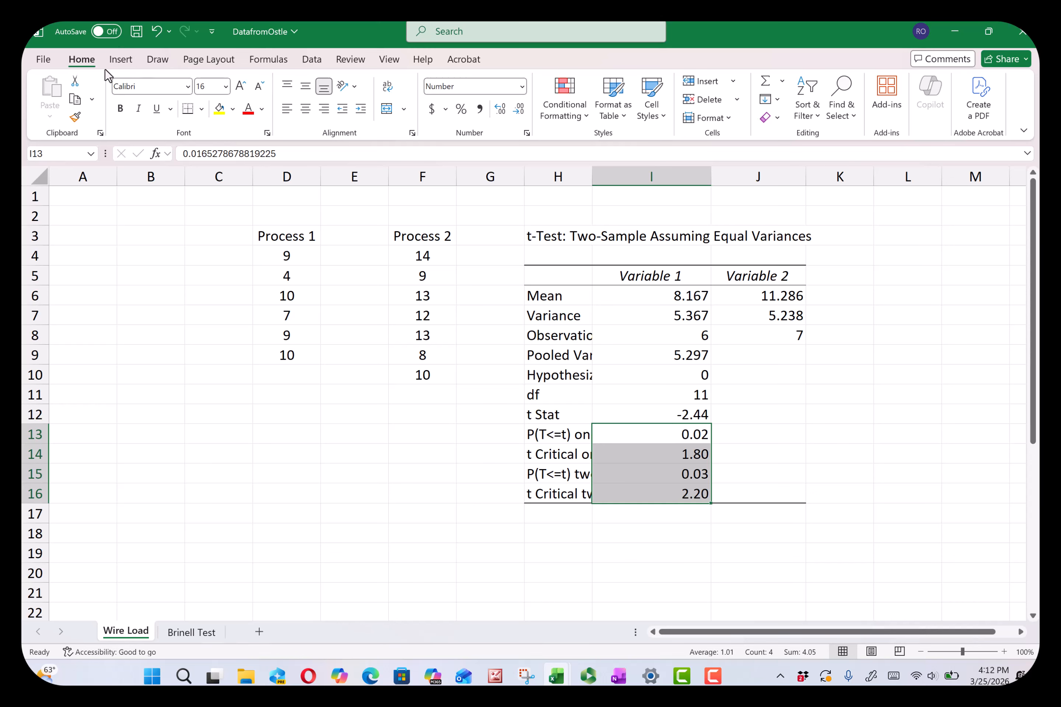
pyautogui.click(503, 111)
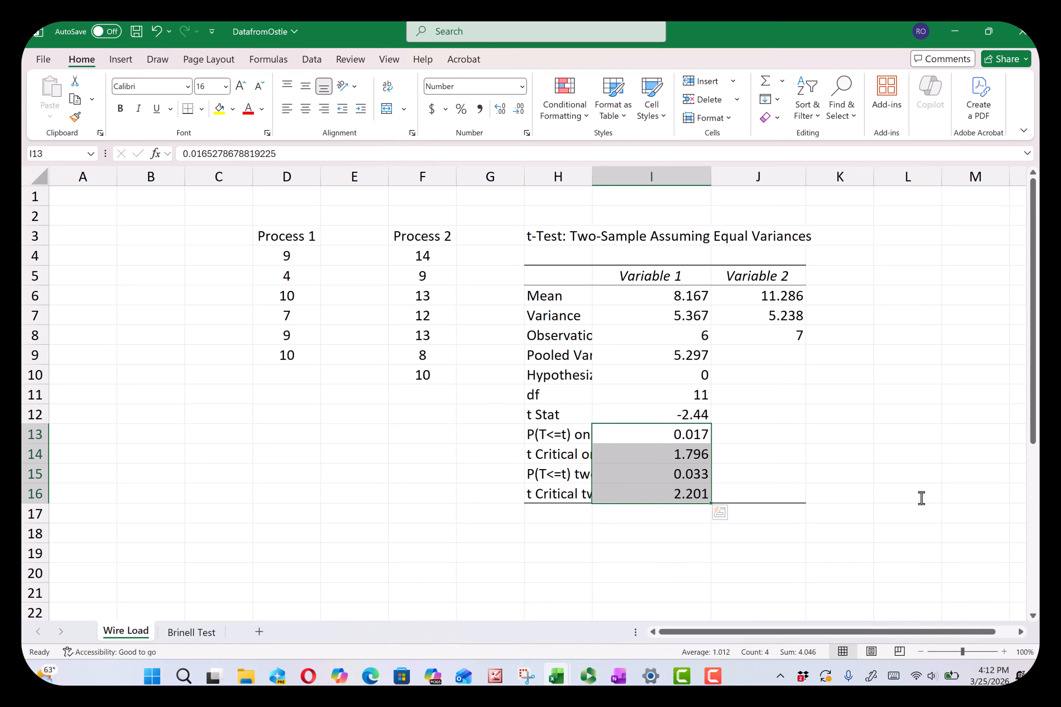
# Step: Examine the one-tail p-value, the one-tail critical t value and the degrees of freedom in the t-test output
pyautogui.click(669, 439)
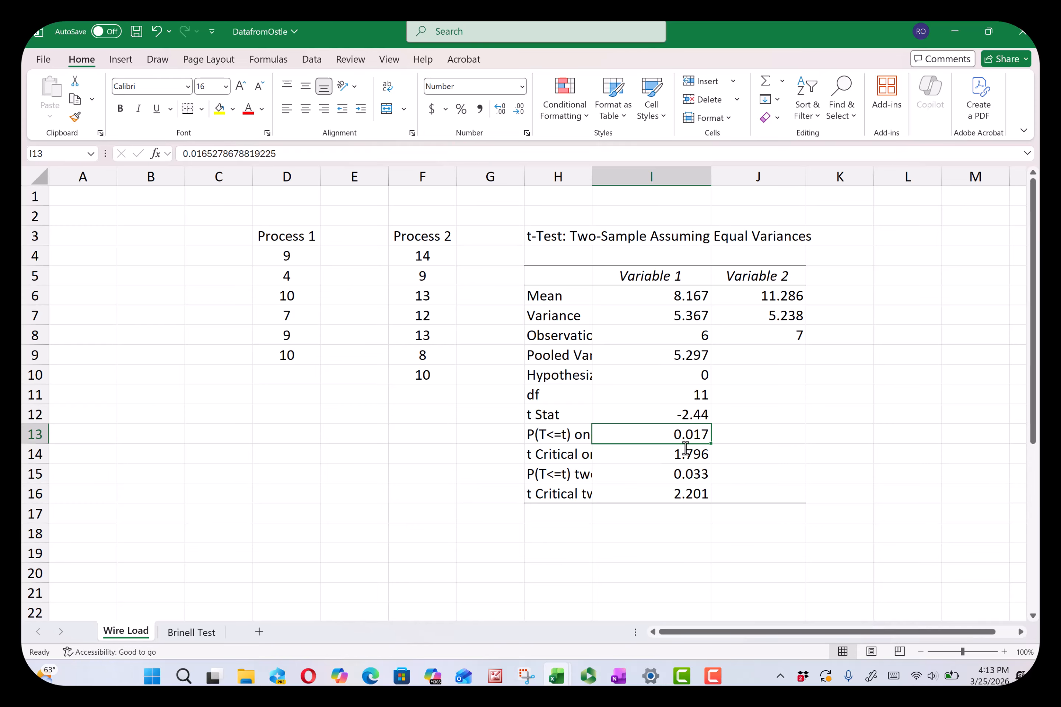
pyautogui.click(656, 458)
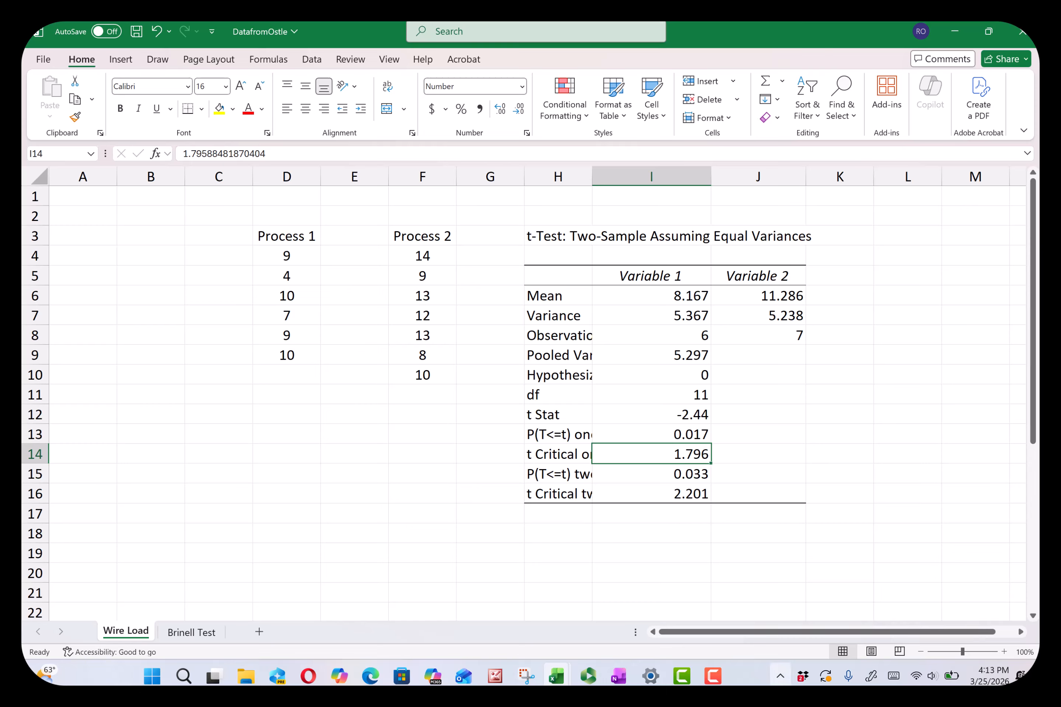
pyautogui.moveTo(667, 673)
pyautogui.click(699, 394)
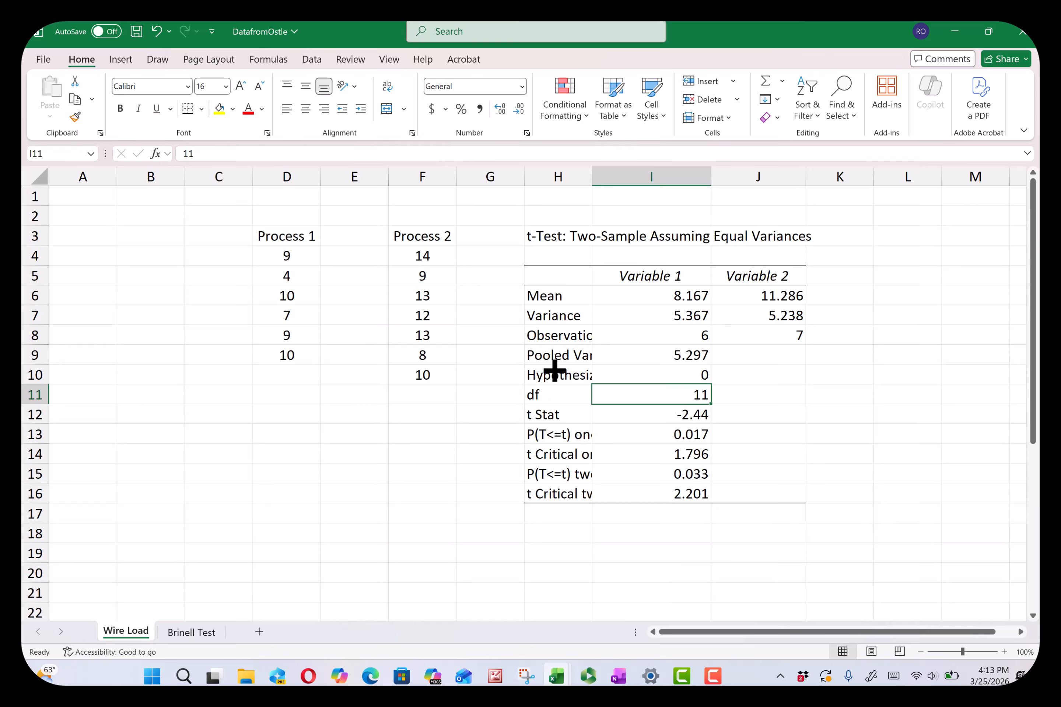
# Step: Calculate the lower one-tail critical t value in D12 with =T.INV(.05,11) and compare it with the output's one-tail critical value
pyautogui.click(283, 422)
pyautogui.write('=')
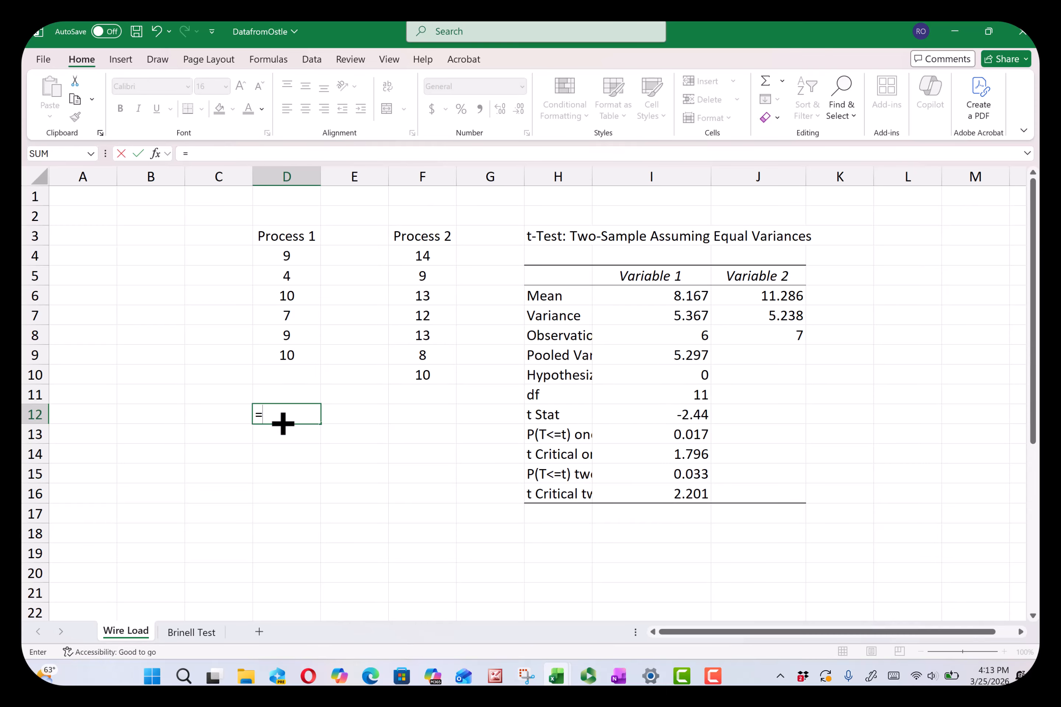
pyautogui.write('t')
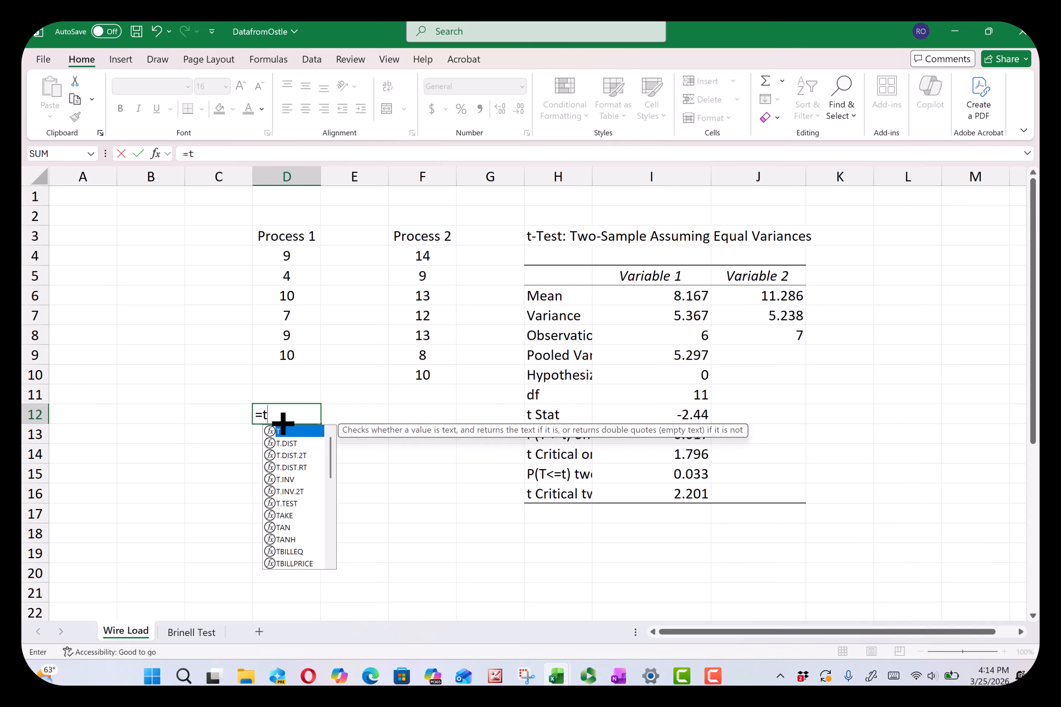
pyautogui.write('.inv')
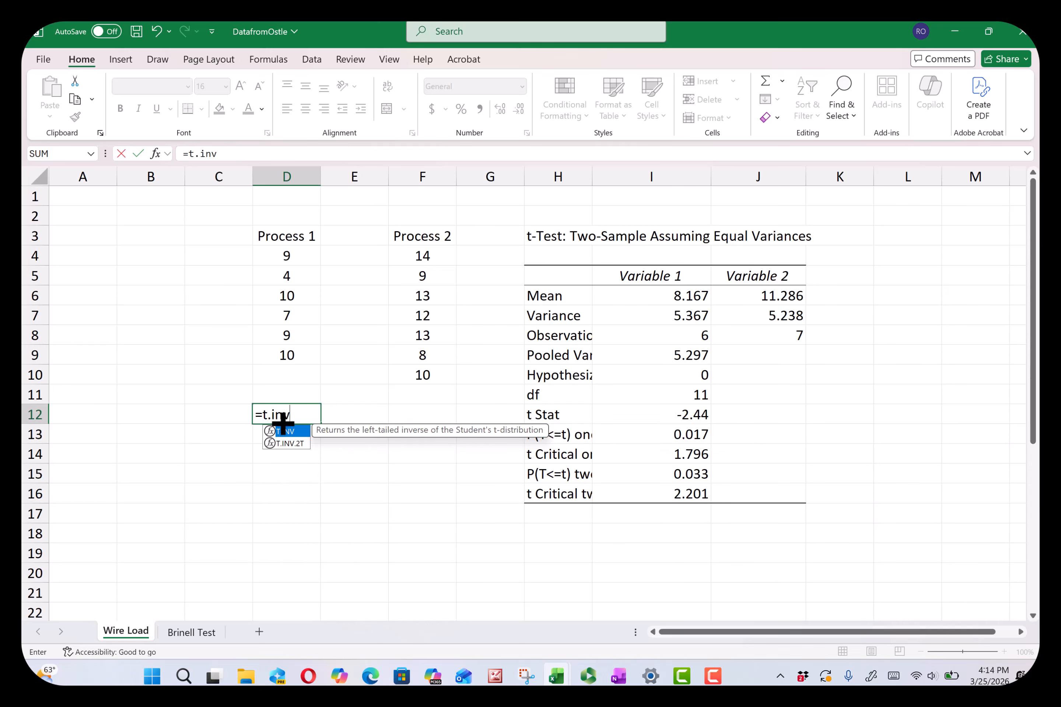
pyautogui.write('(')
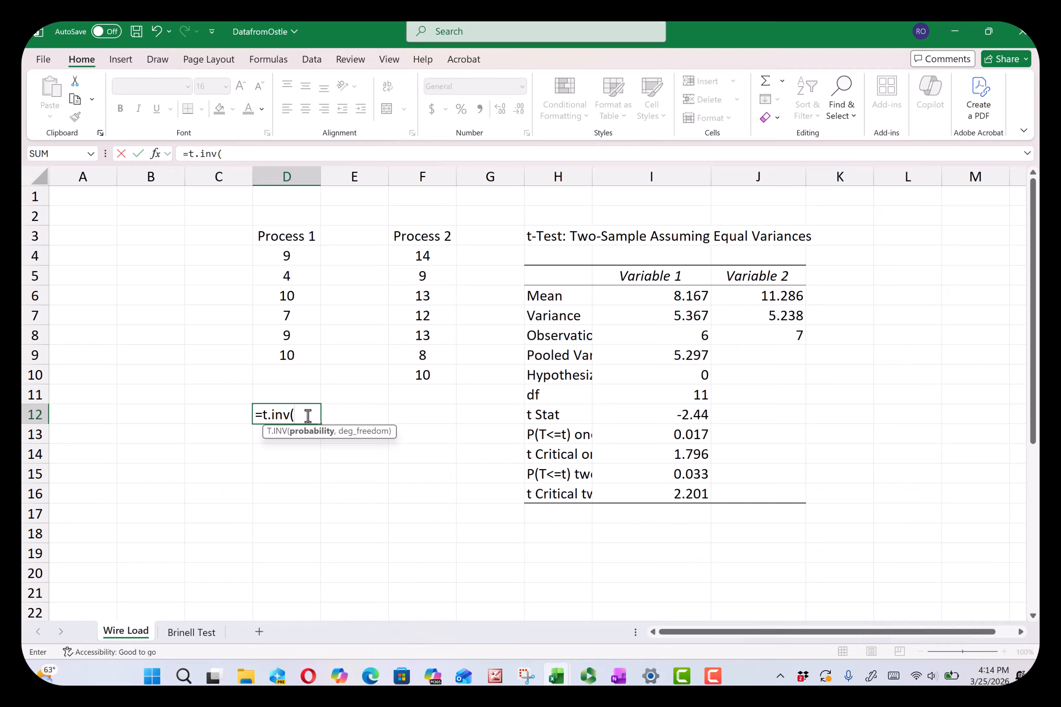
pyautogui.write('.05,11')
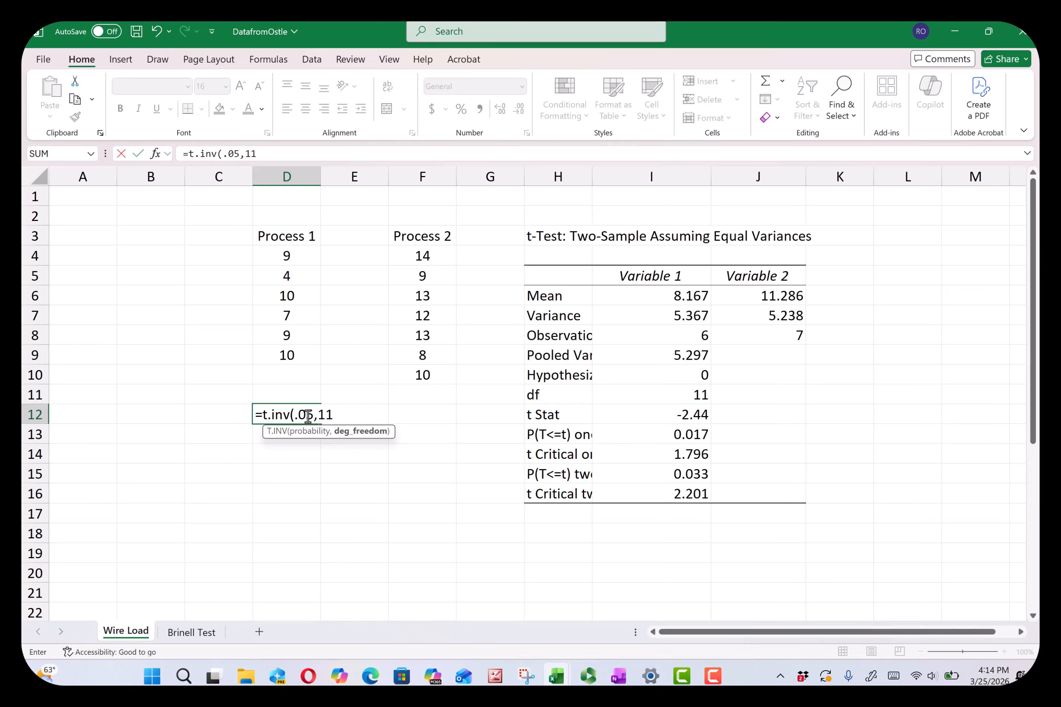
pyautogui.write(')')
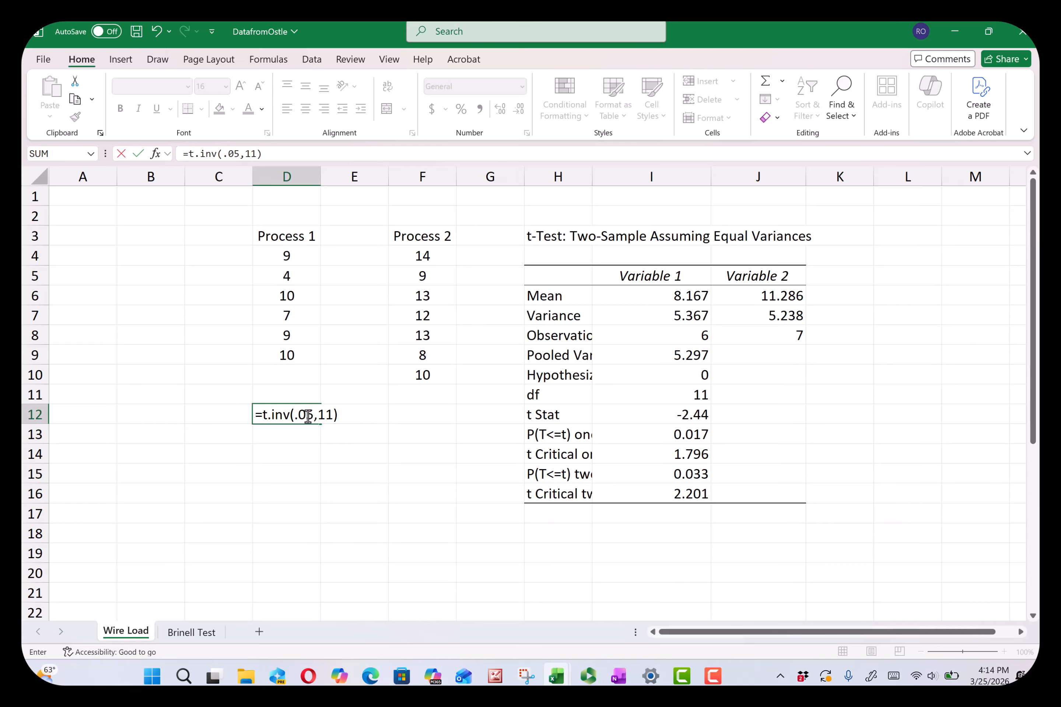
pyautogui.press('Return')
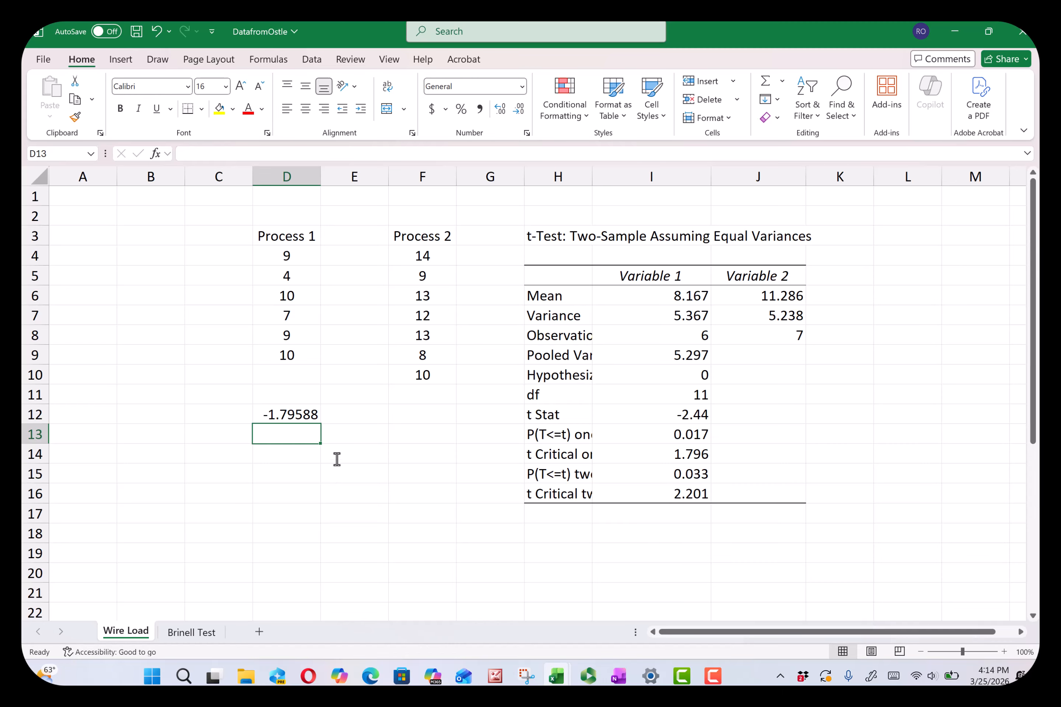
pyautogui.click(659, 456)
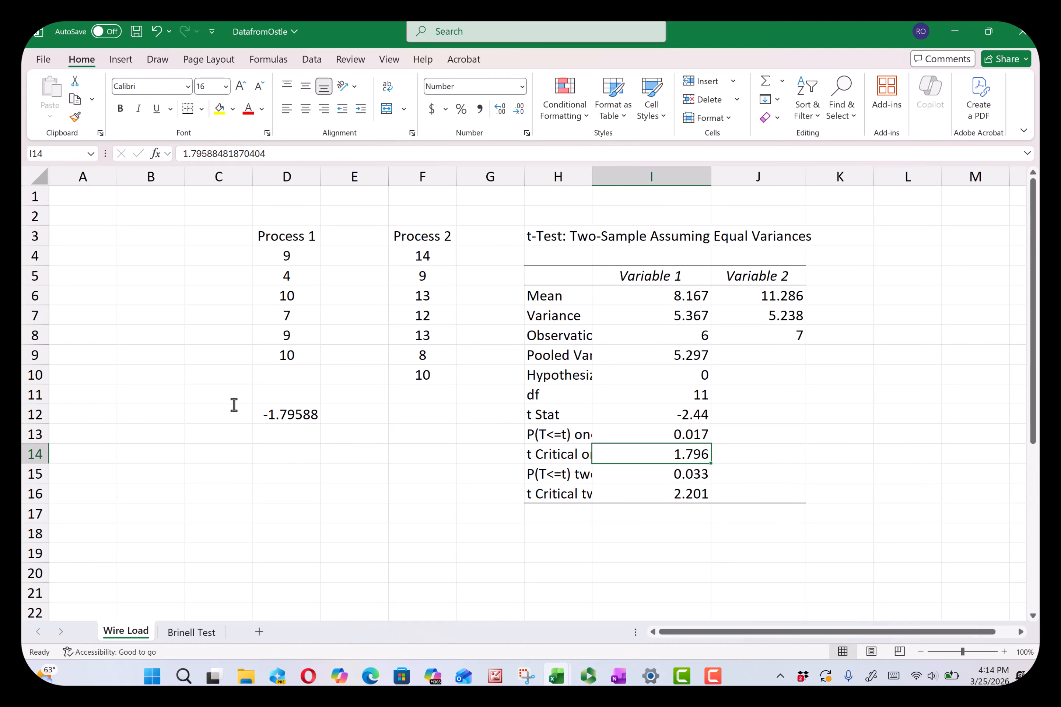
pyautogui.click(290, 416)
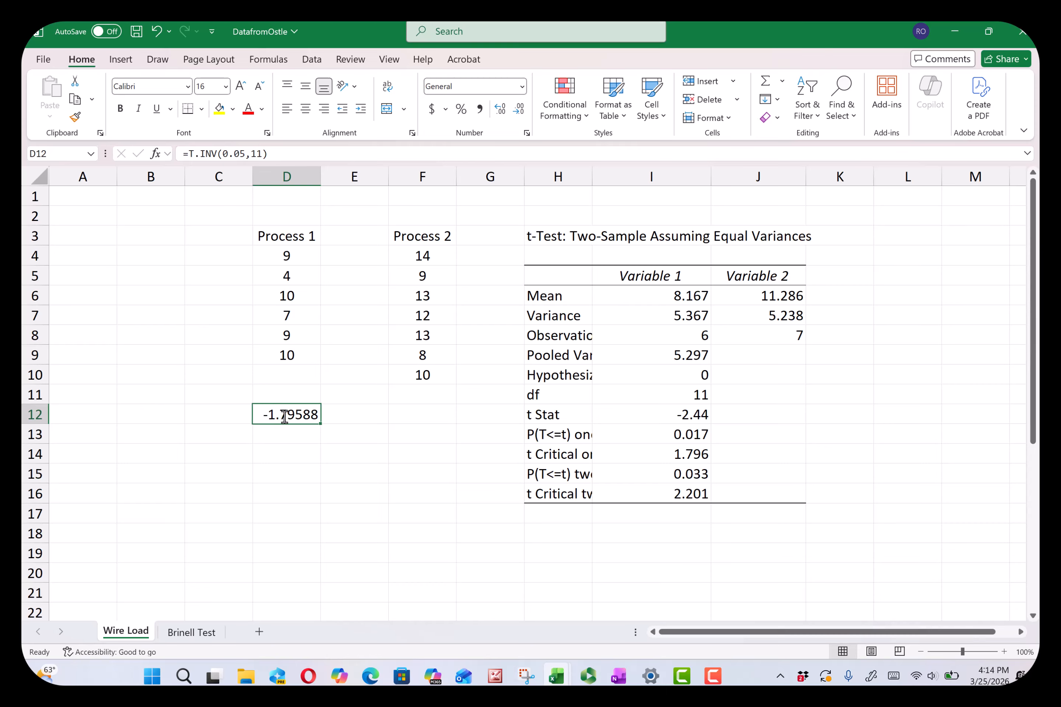
# Step: Calculate the lower two-tail critical t value in D13 with =T.INV(.025,11) and compare it with the output's two-tail critical value
pyautogui.click(292, 432)
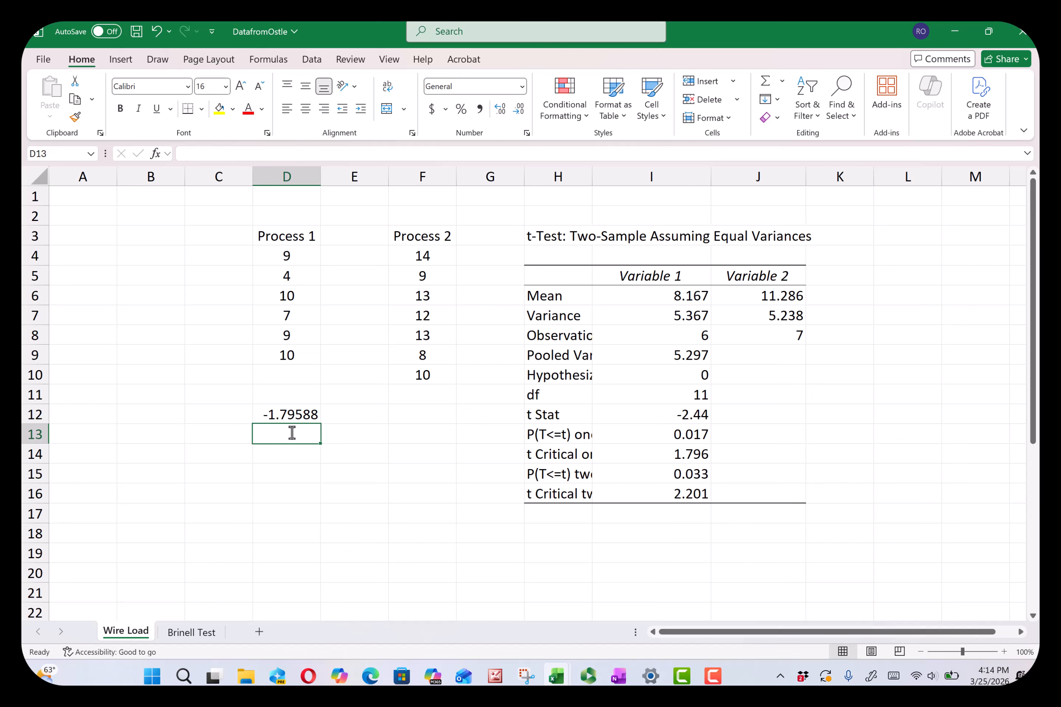
pyautogui.write('=')
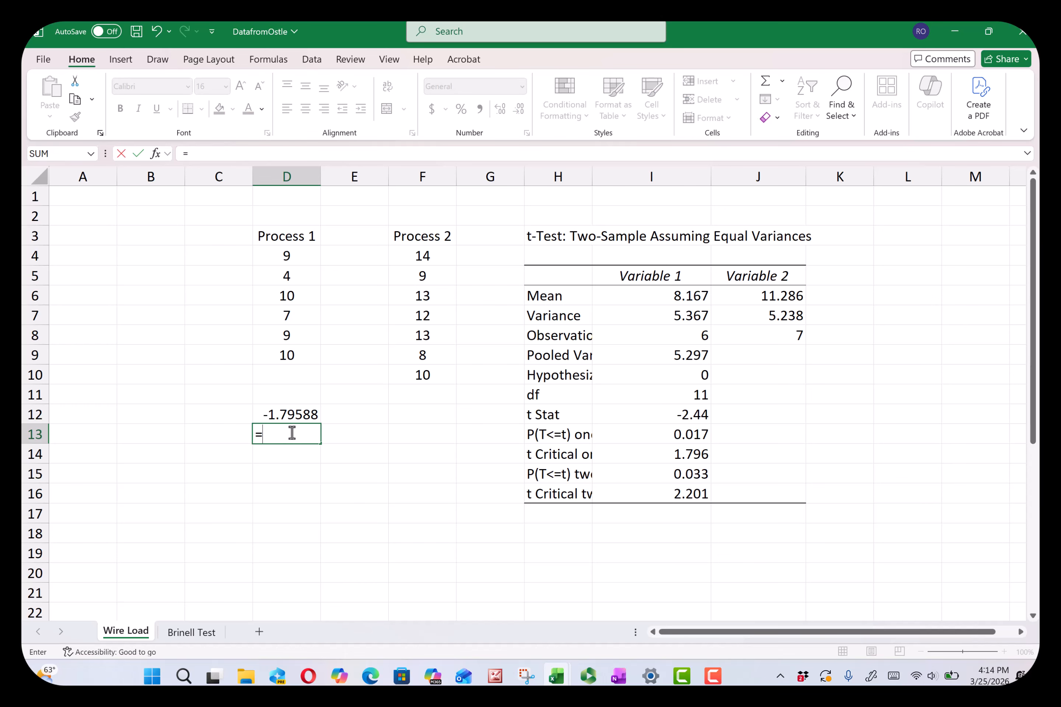
pyautogui.write('t.in')
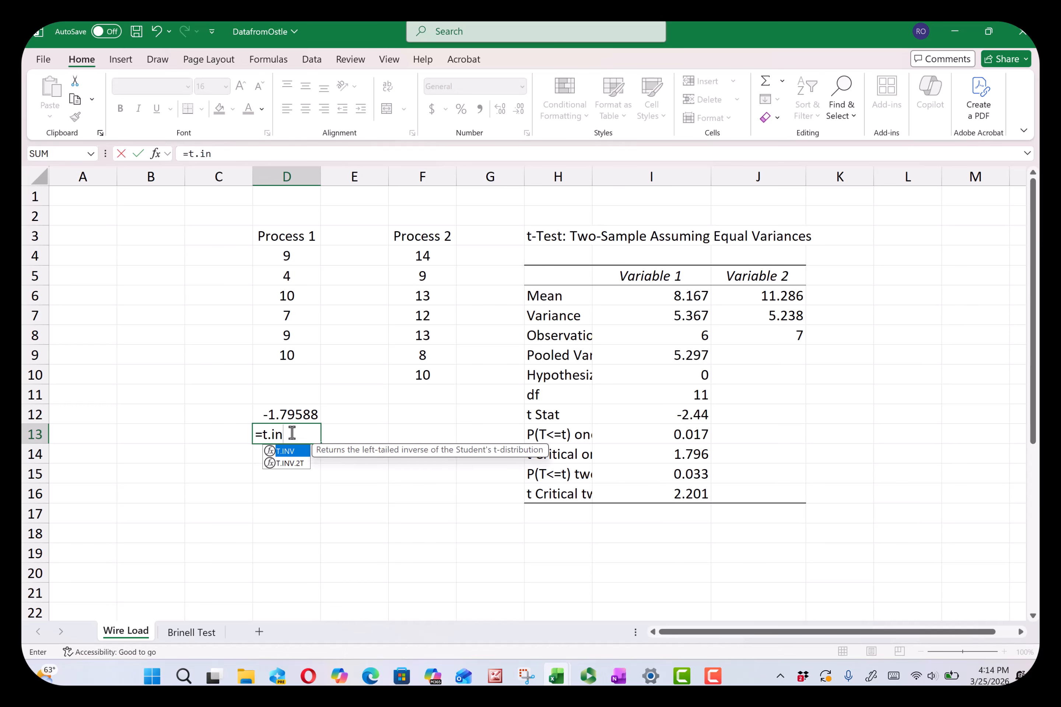
pyautogui.write('v(')
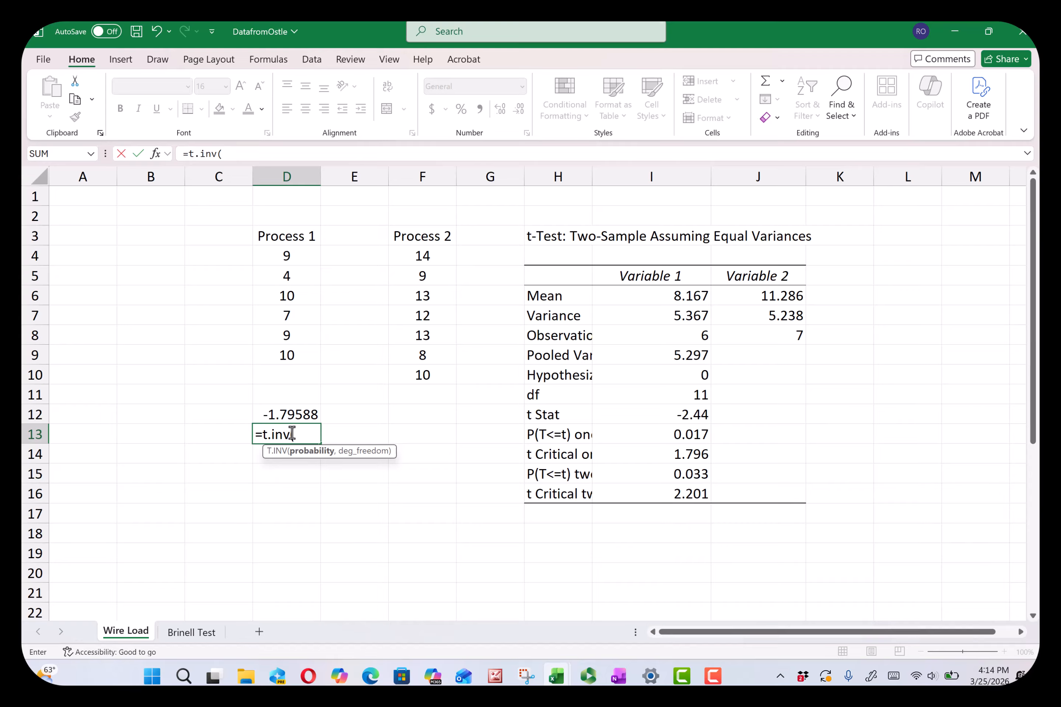
pyautogui.write('.025,11')
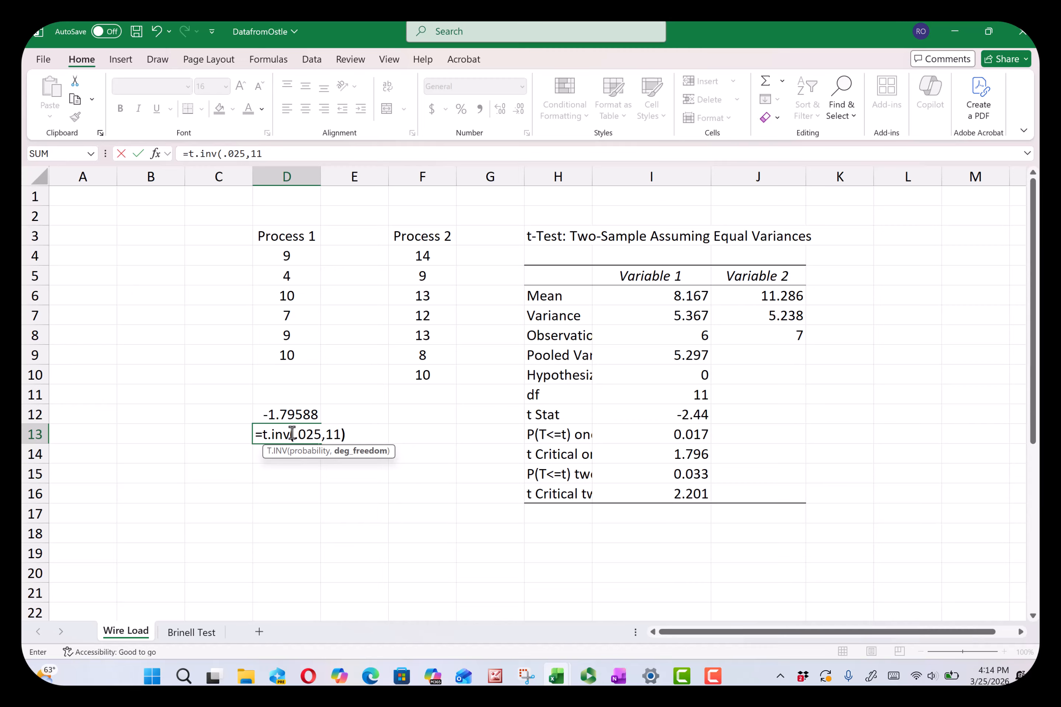
pyautogui.press('Return')
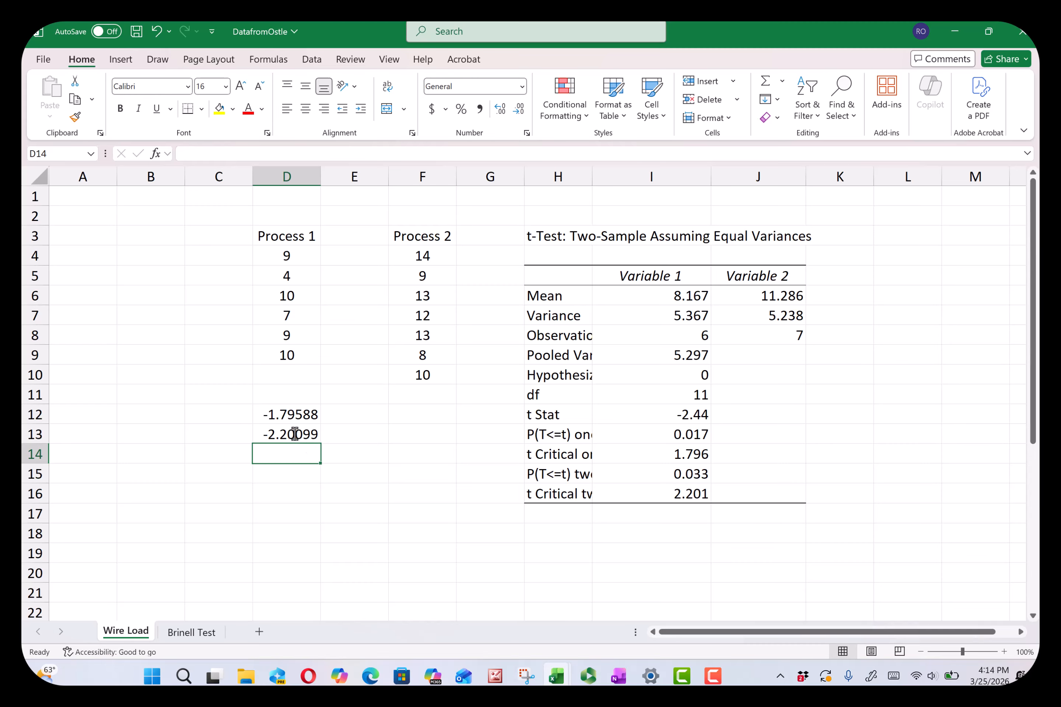
pyautogui.click(292, 433)
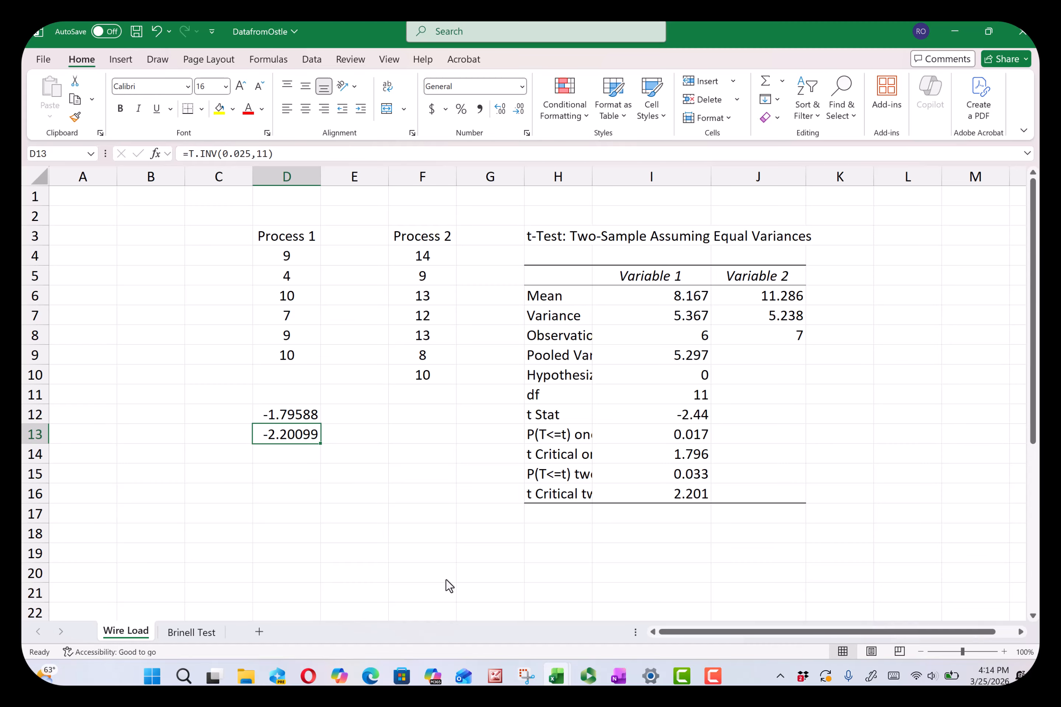
pyautogui.click(698, 497)
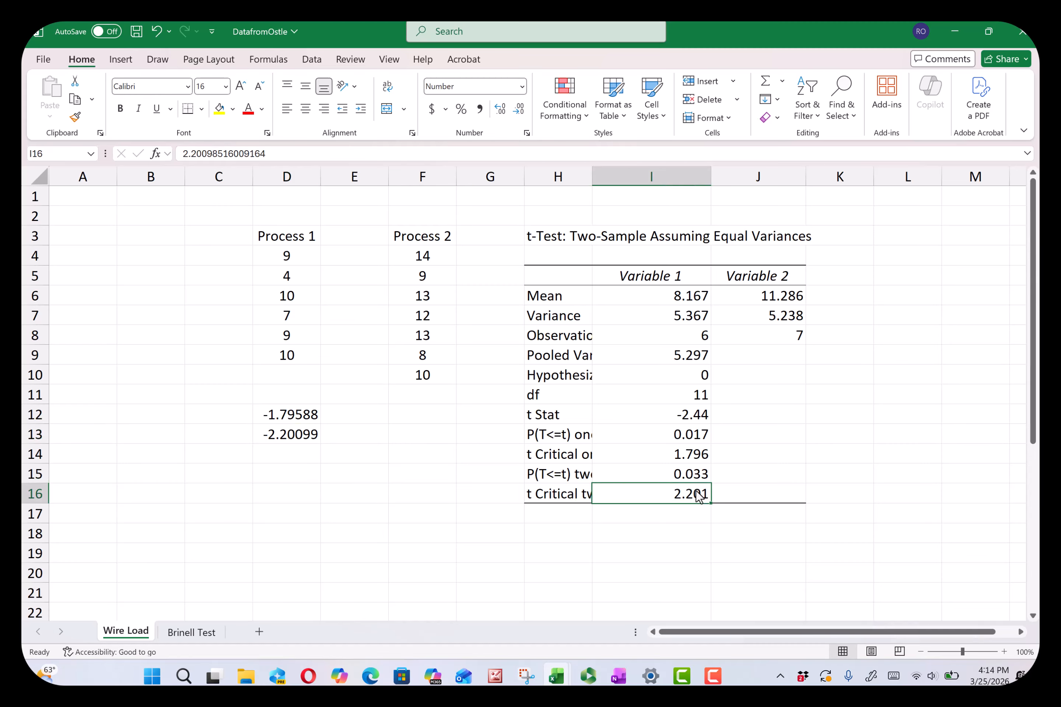
# Step: Widen column H to make the t-test output labels readable, and check the two-tail critical value label and the t statistic
pyautogui.moveTo(592, 177); pyautogui.dragTo(644, 180)
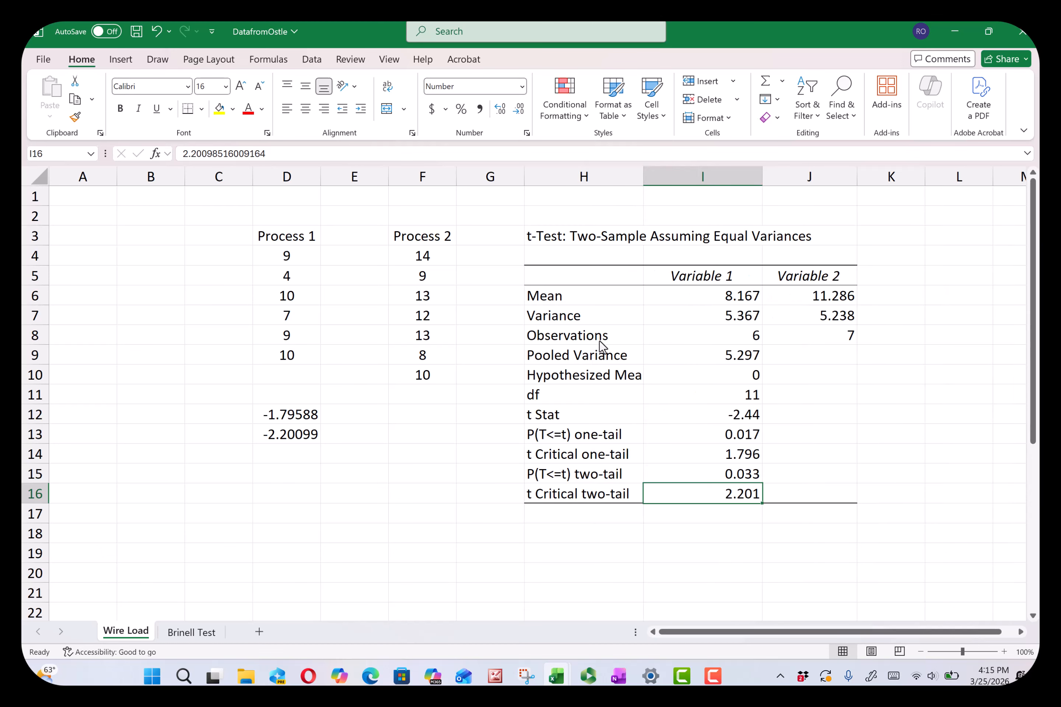
pyautogui.click(610, 500)
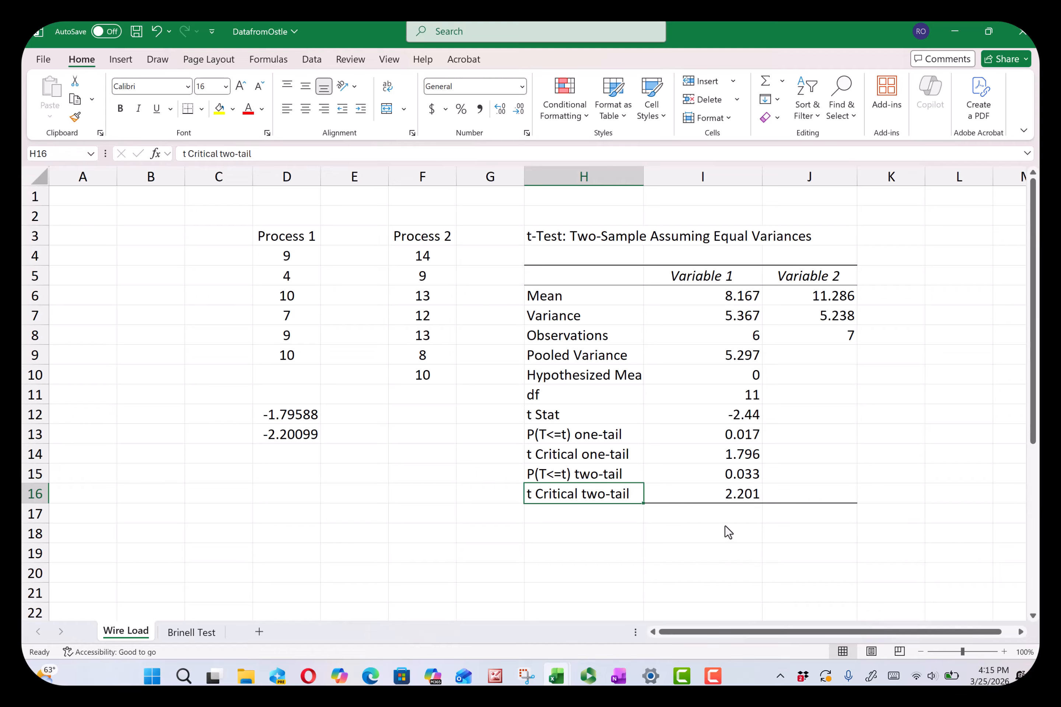
pyautogui.click(742, 416)
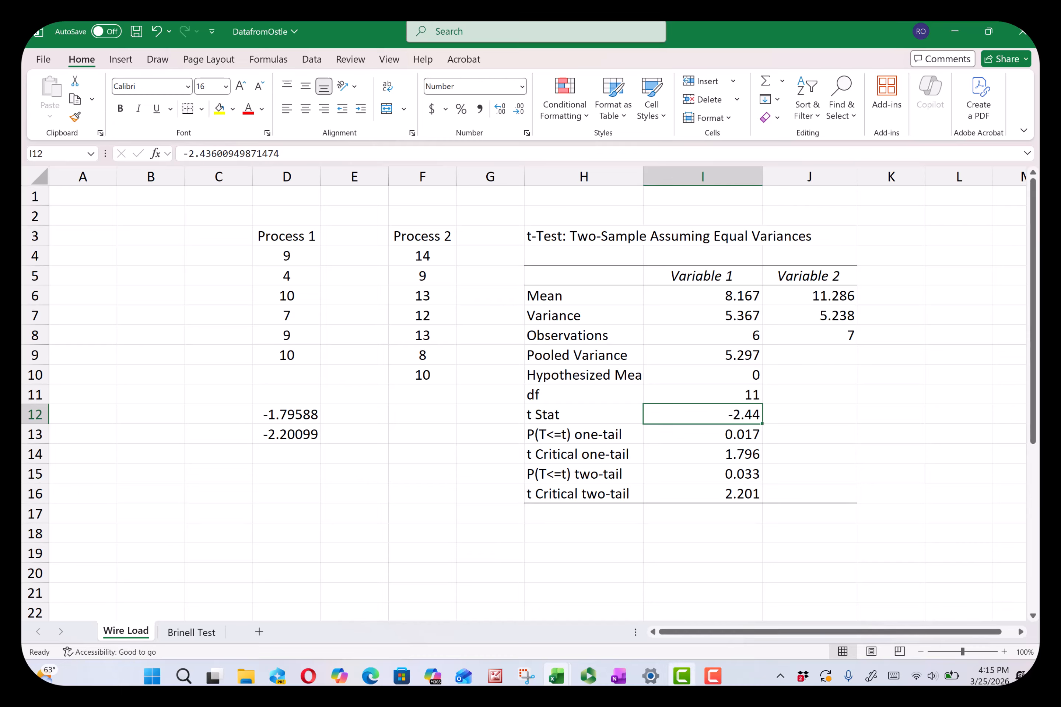
# Step: Switch to OneNote and sketch a number line below "Paired", marking 0 and -2.44 with an arrow towards the lower tail
pyautogui.click(617, 676)
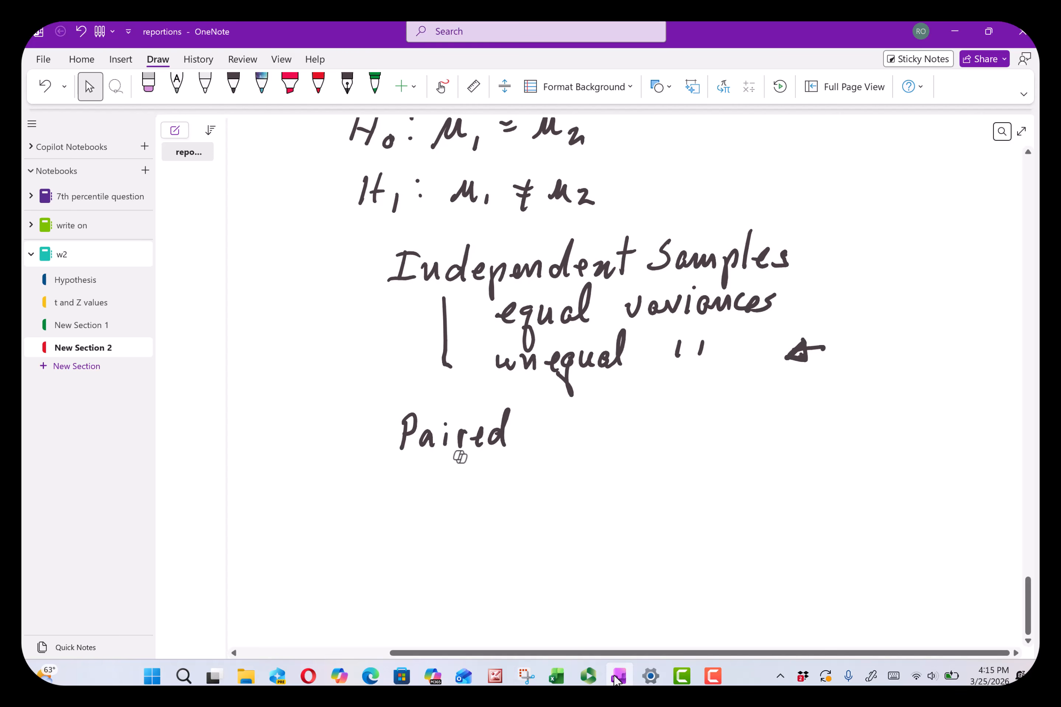
pyautogui.moveTo(494, 504); pyautogui.dragTo(872, 491)
pyautogui.moveTo(689, 489); pyautogui.dragTo(687, 530)
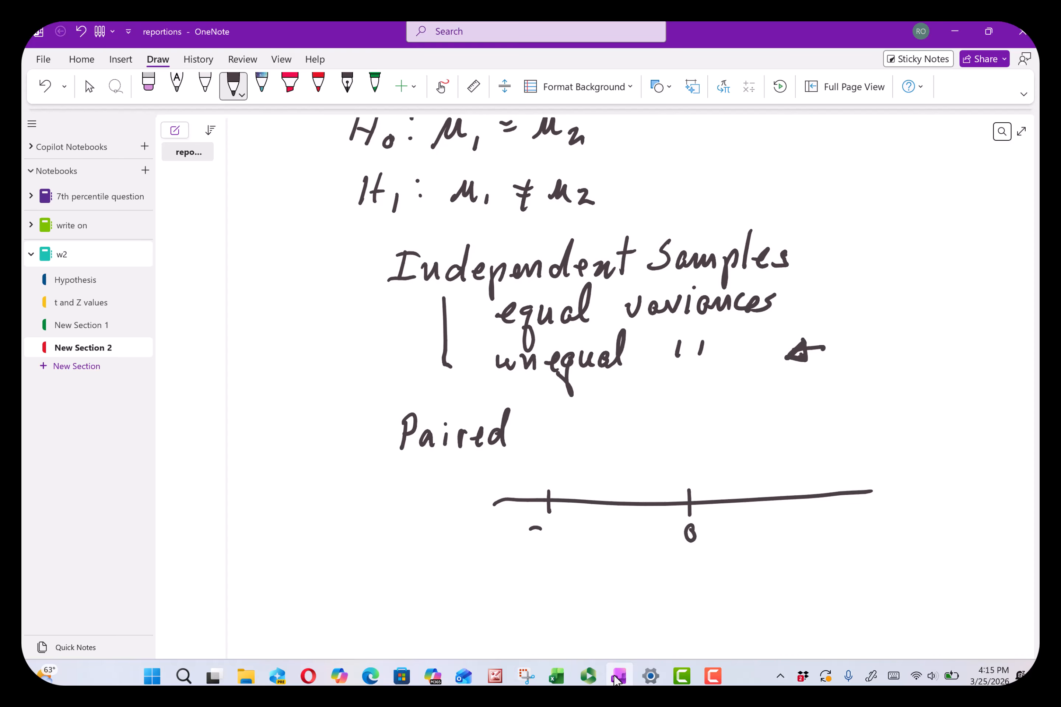
pyautogui.moveTo(544, 525)
pyautogui.mouseDown()
pyautogui.moveTo(573, 545)
pyautogui.moveTo(589, 530)
pyautogui.moveTo(589, 549)
pyautogui.mouseUp()
pyautogui.moveTo(492, 481)
pyautogui.mouseDown()
pyautogui.moveTo(545, 488)
pyautogui.moveTo(506, 486)
pyautogui.mouseUp()
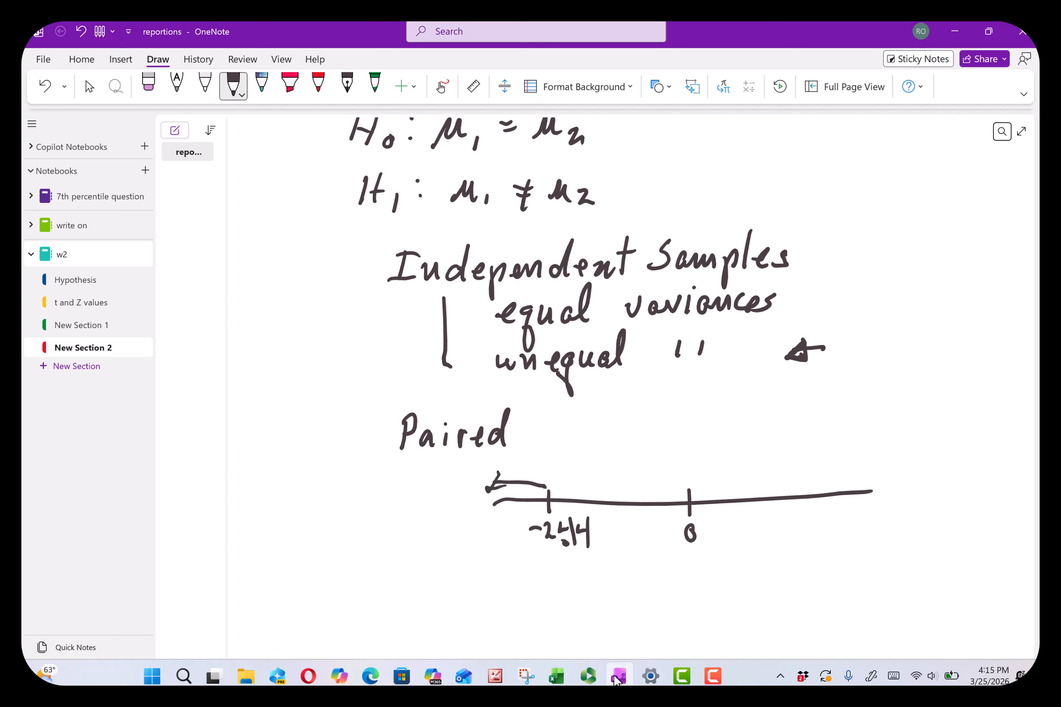
# Step: Return to the DatafromOstle workbook in Excel, calculate =T.DIST(-2.44,11,1) in D15 and compare it with the output's one-tail p-value
pyautogui.moveTo(553, 680)
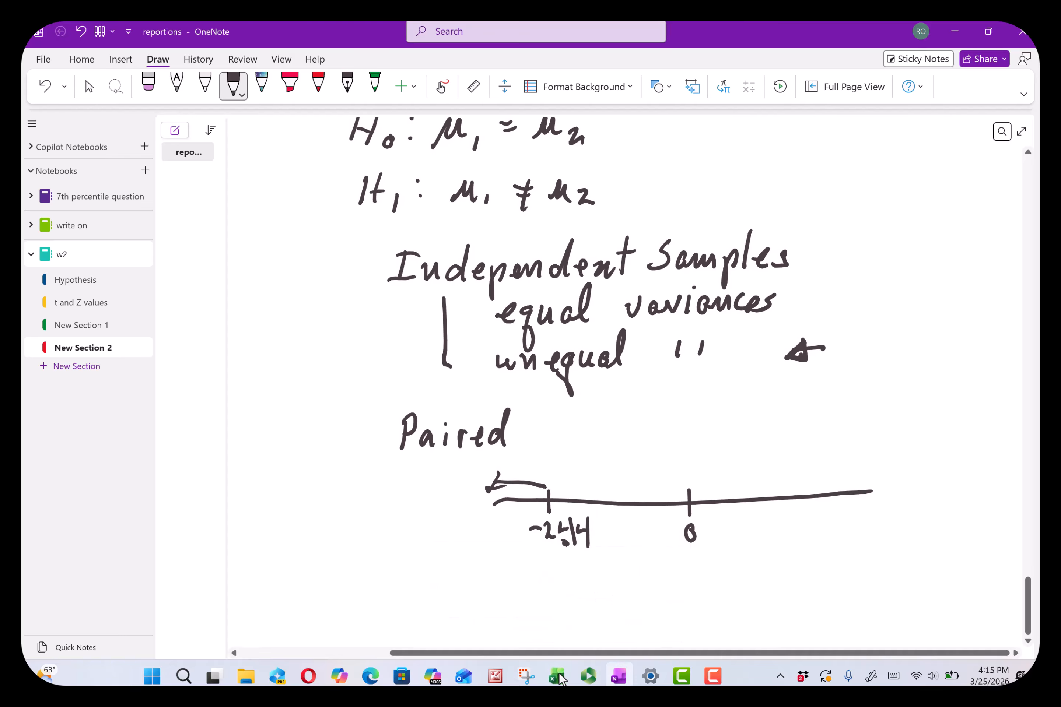
pyautogui.click(561, 678)
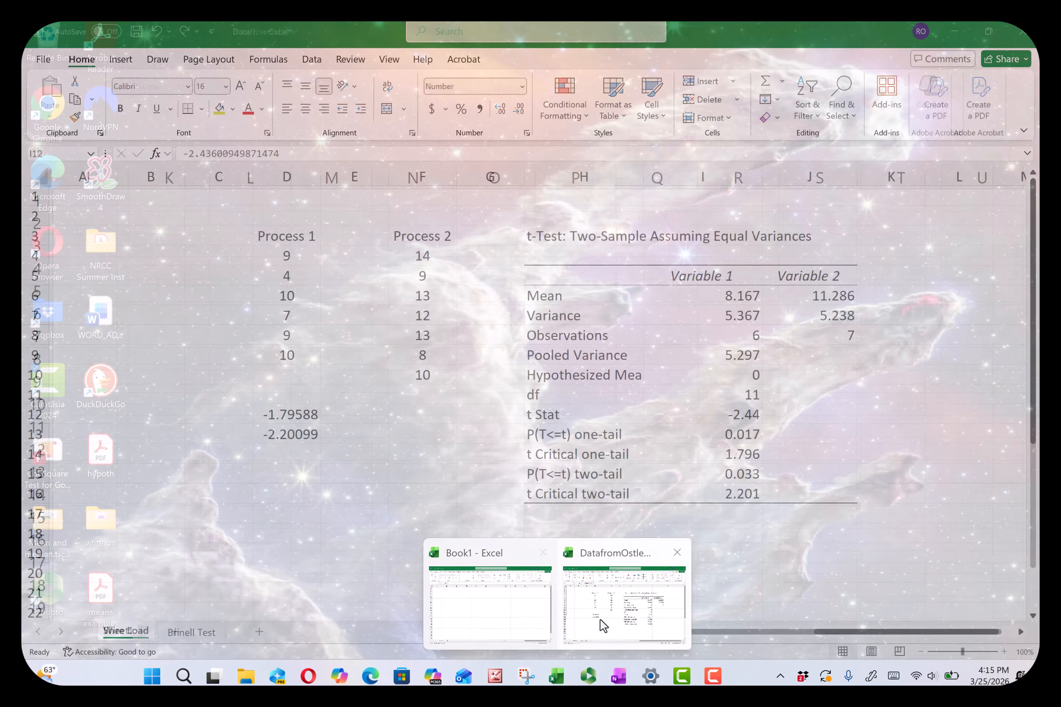
pyautogui.click(589, 615)
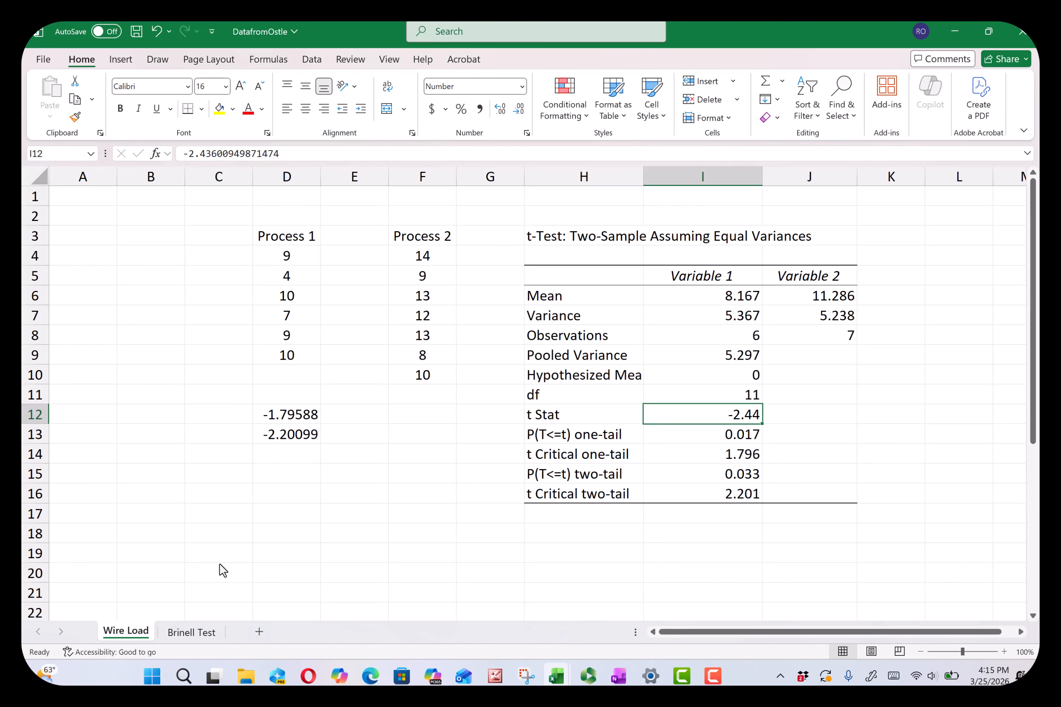
pyautogui.click(282, 482)
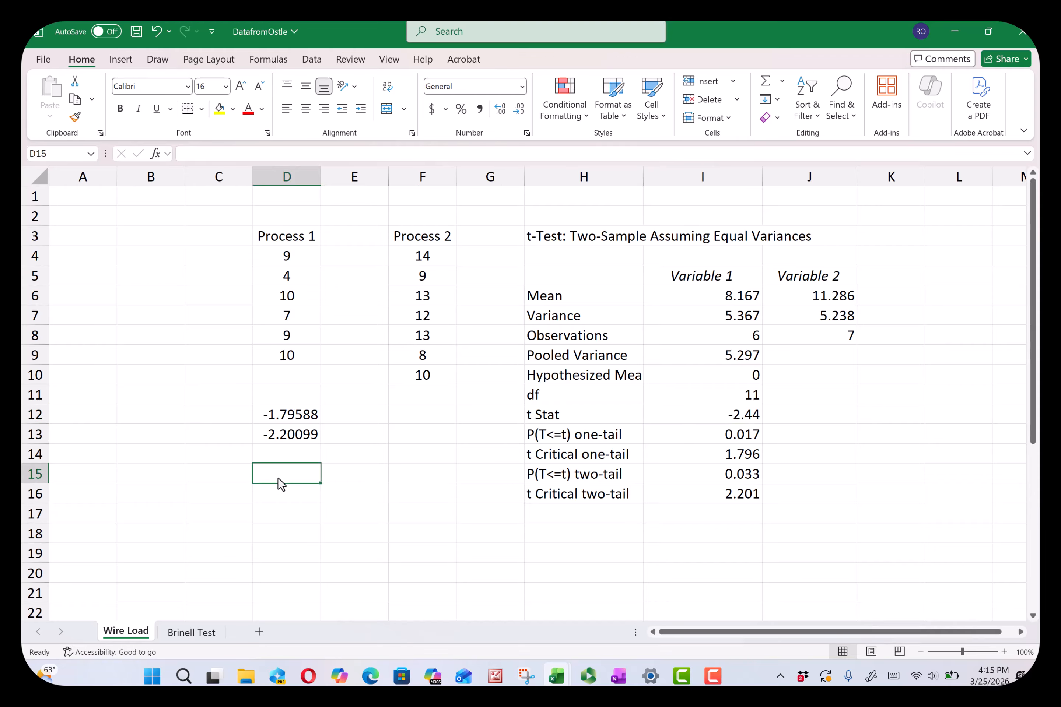
pyautogui.write('=')
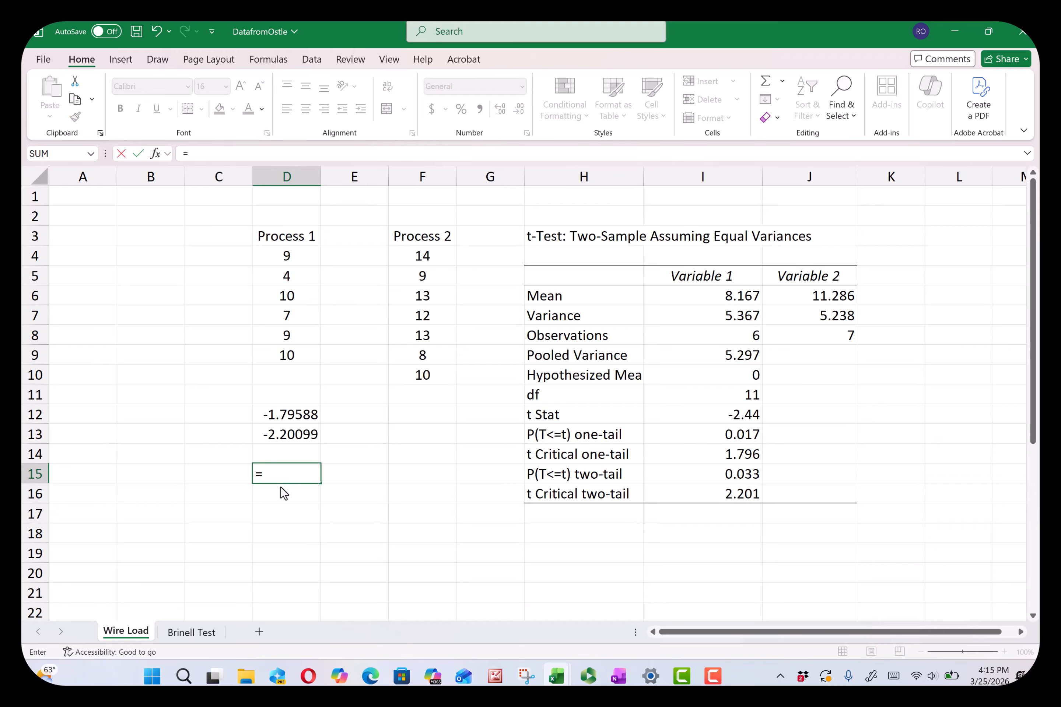
pyautogui.write('t.di')
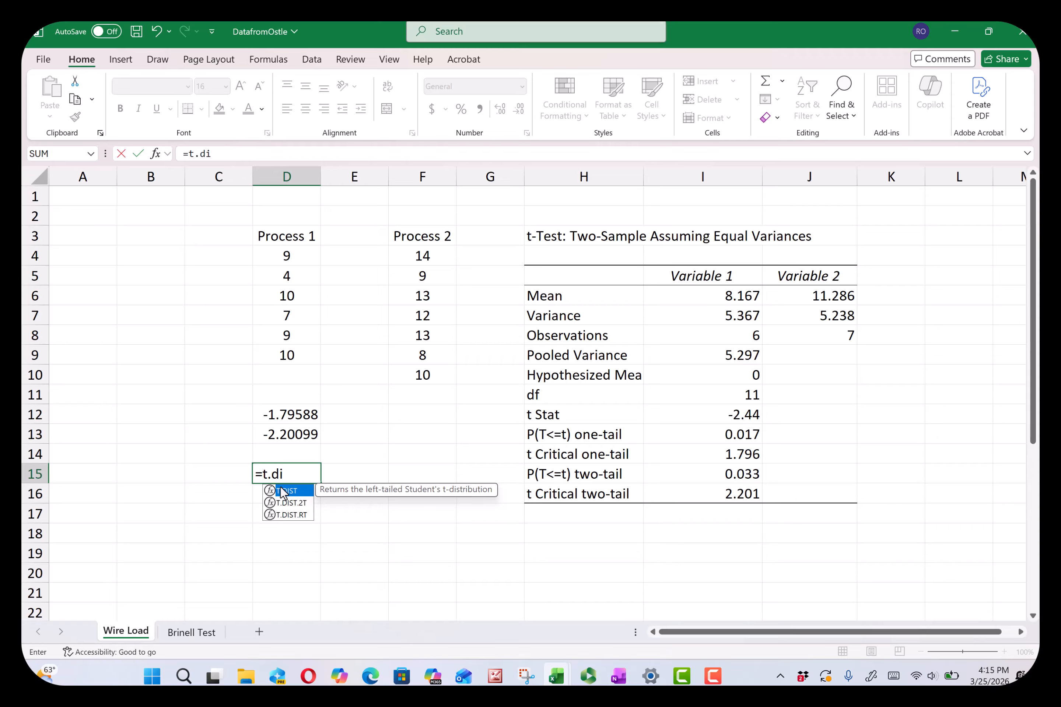
pyautogui.write('st(')
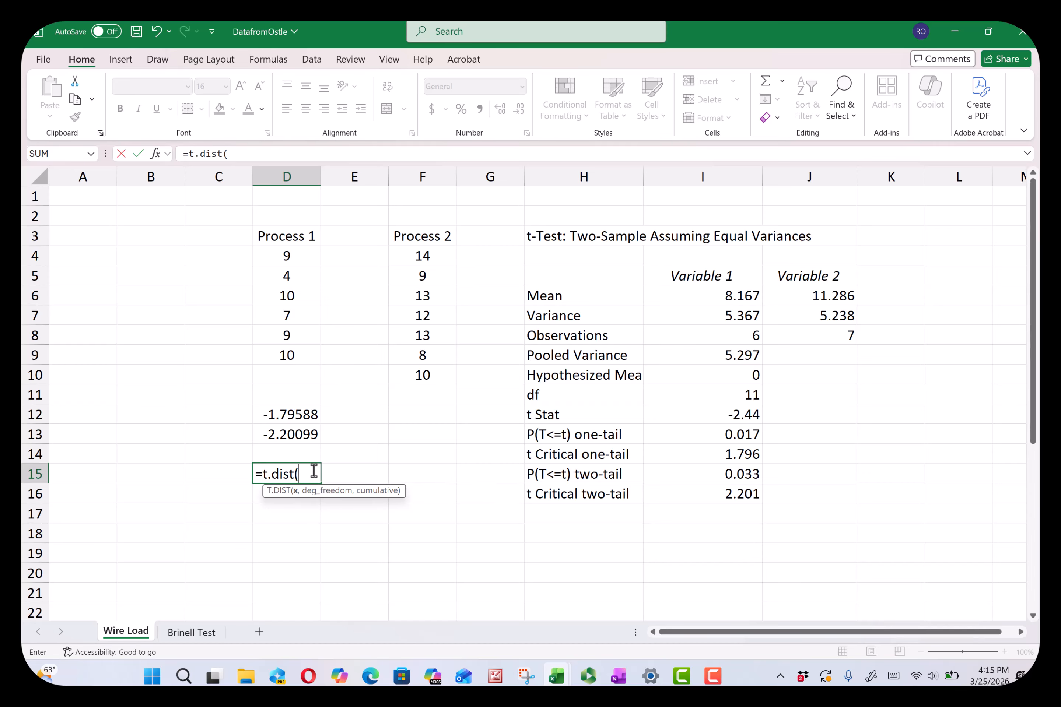
pyautogui.write('-2.44,')
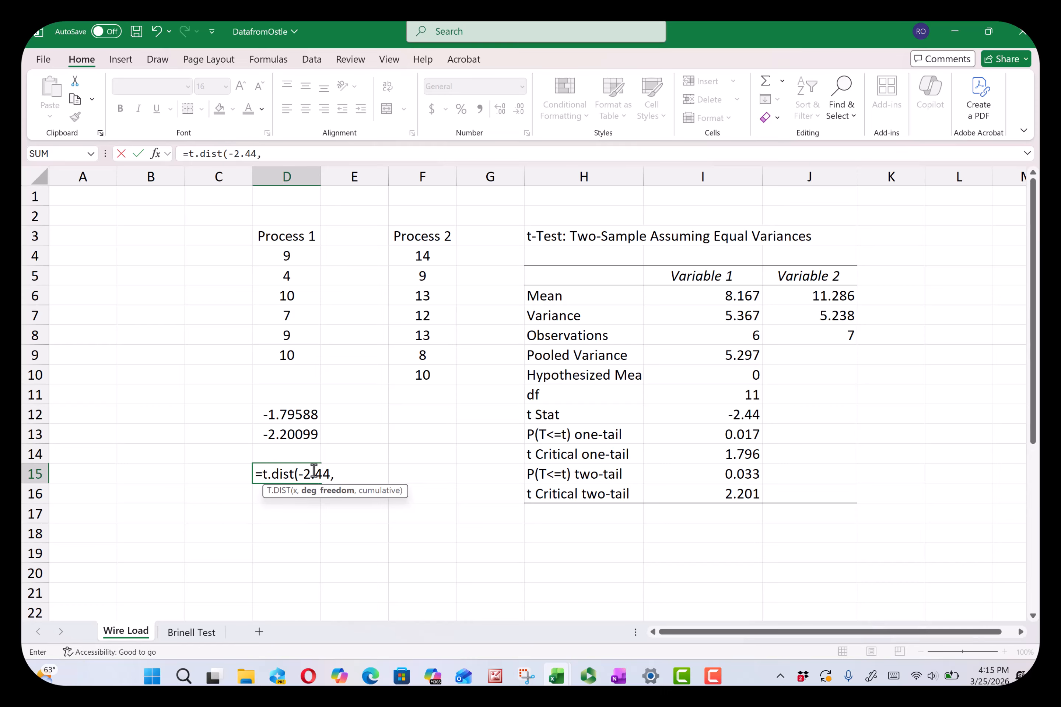
pyautogui.write('11,')
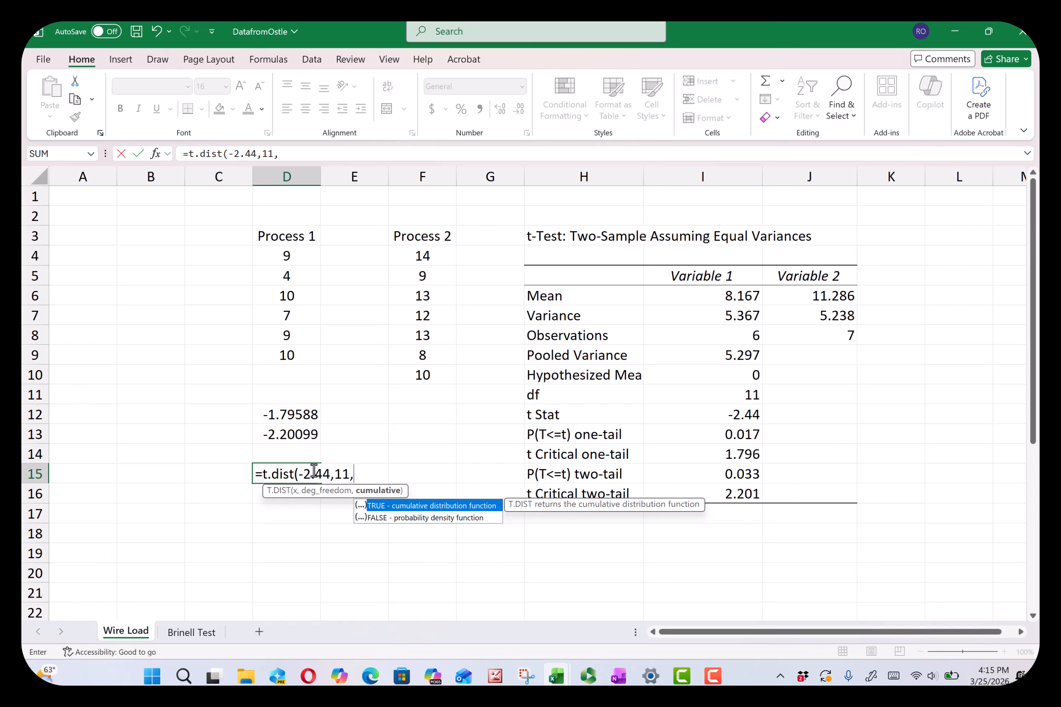
pyautogui.write('1)')
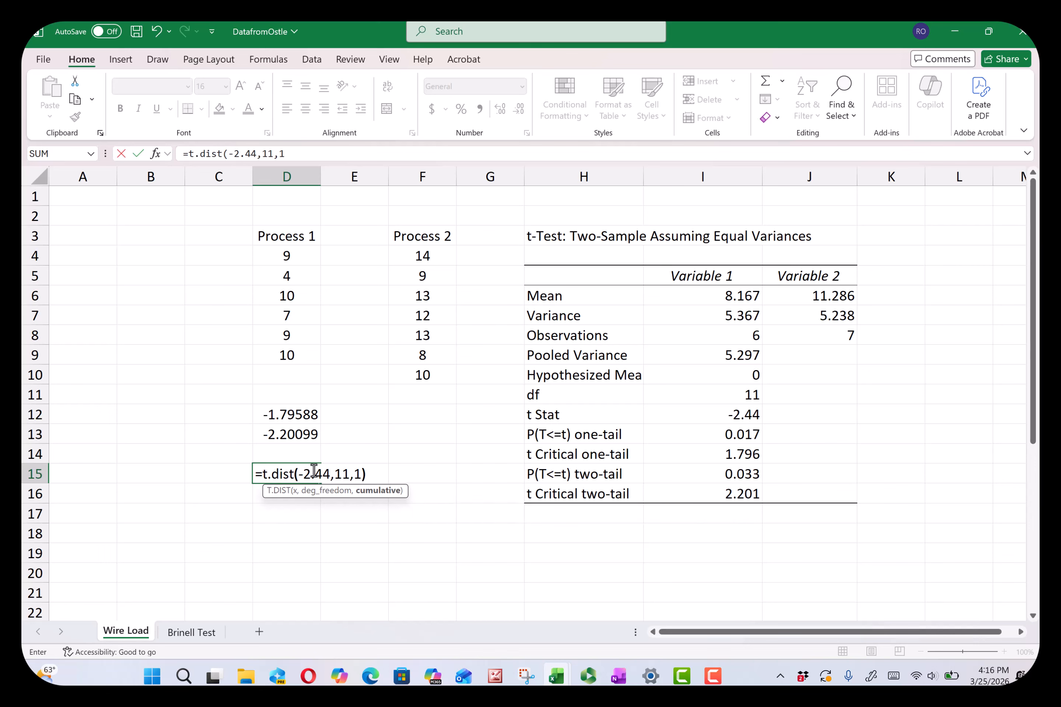
pyautogui.press('Return')
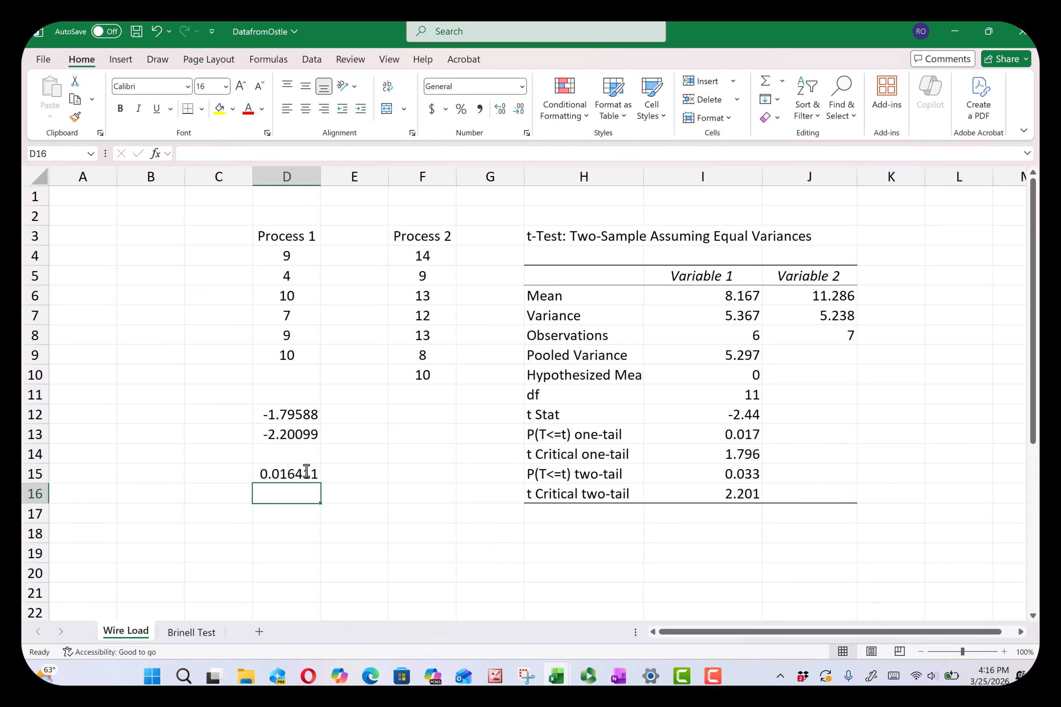
pyautogui.click(284, 478)
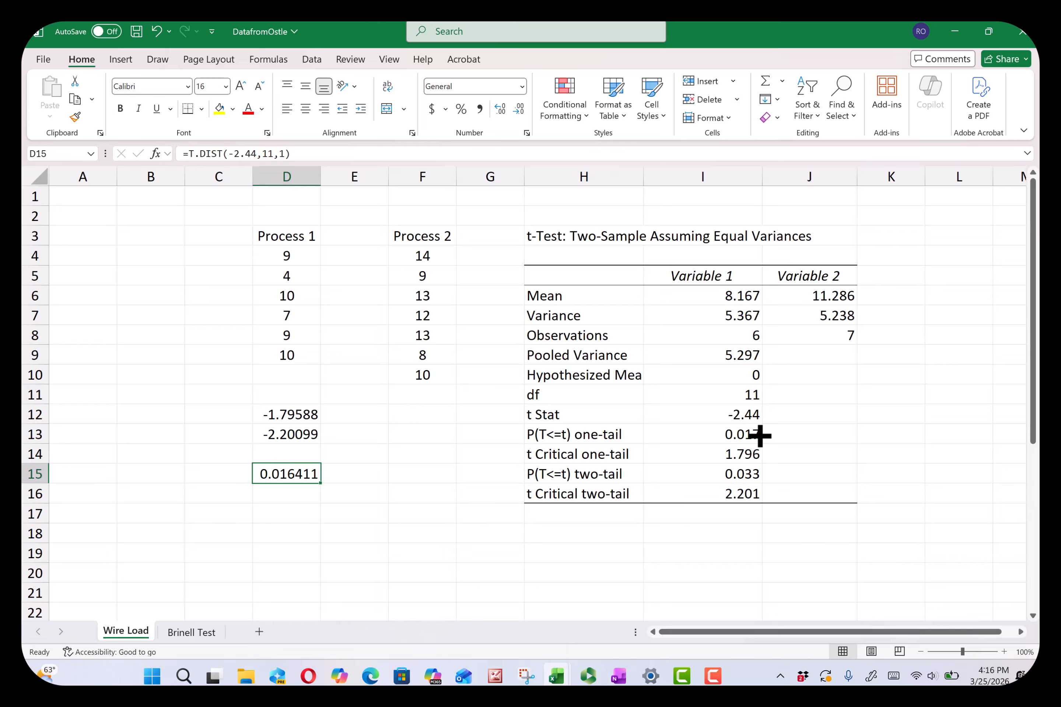
pyautogui.click(735, 437)
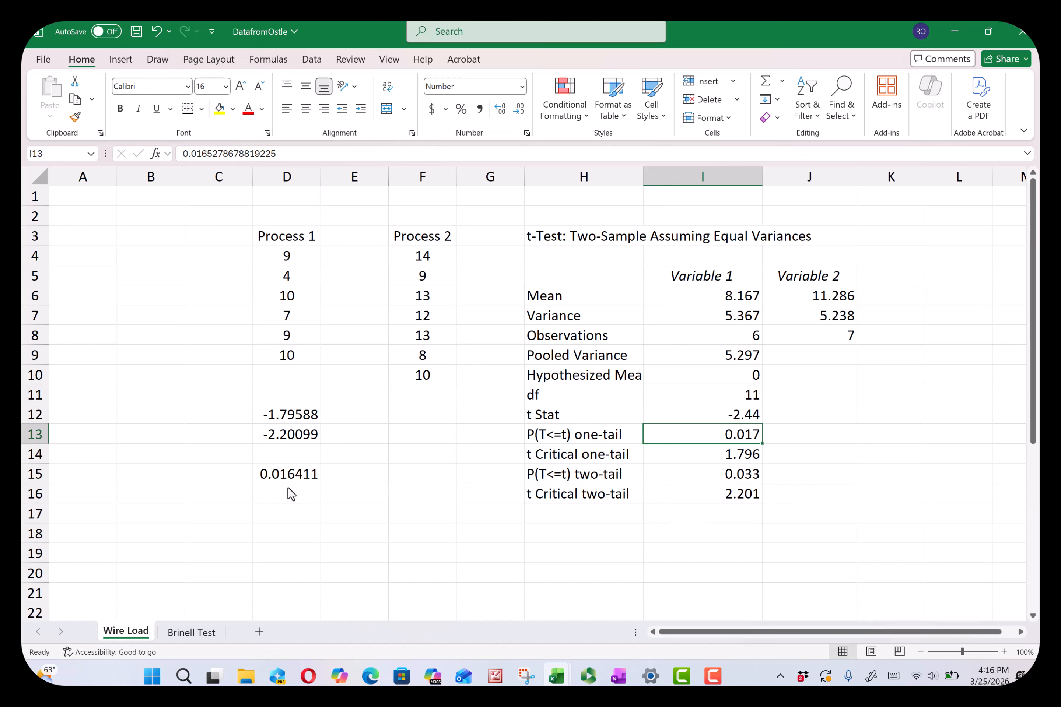
# Step: Circle the two-tail p-value in I15 of the t-test output with black ink
pyautogui.moveTo(761, 470); pyautogui.dragTo(713, 492)
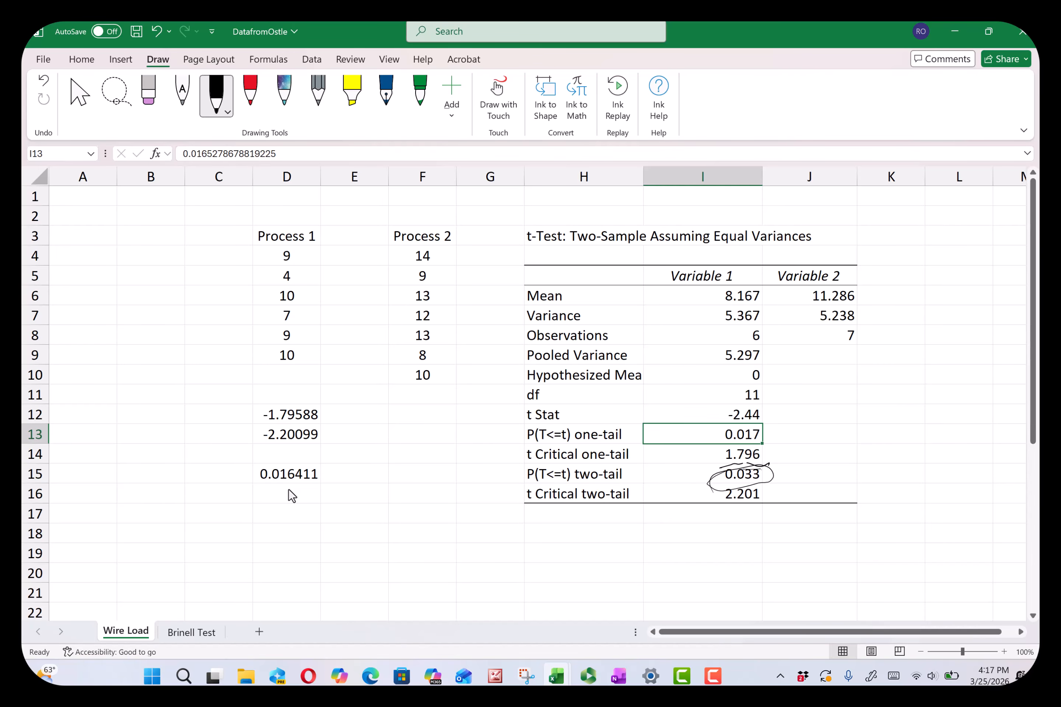
pyautogui.click(958, 494)
pyautogui.scroll(-3, 291, 496)
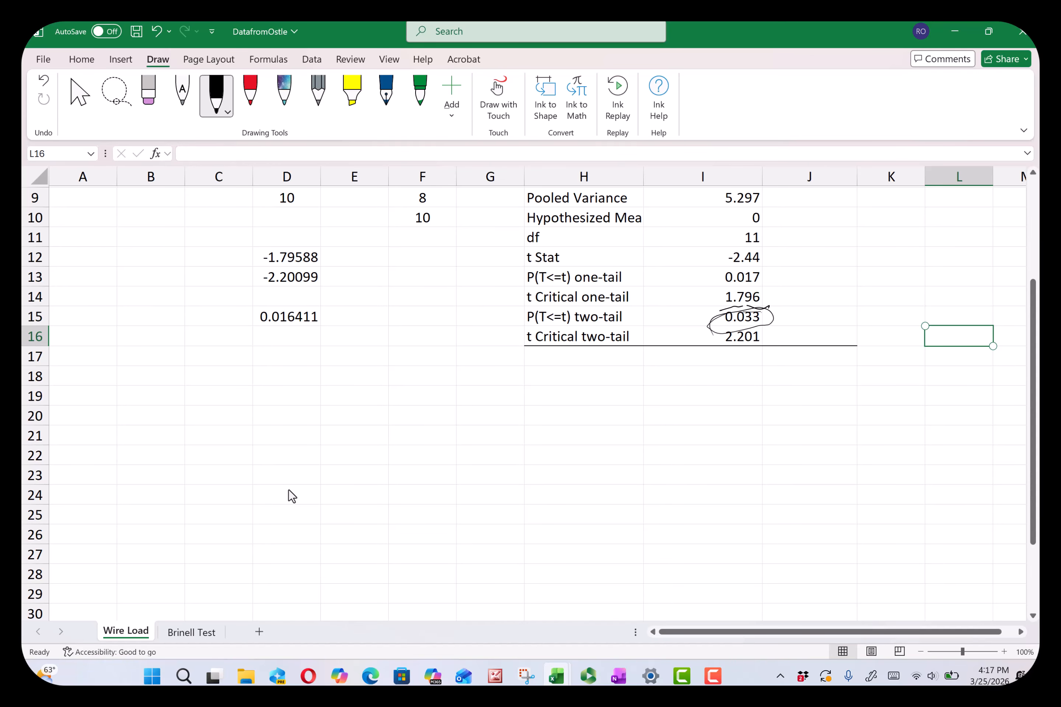
pyautogui.scroll(3, 291, 496)
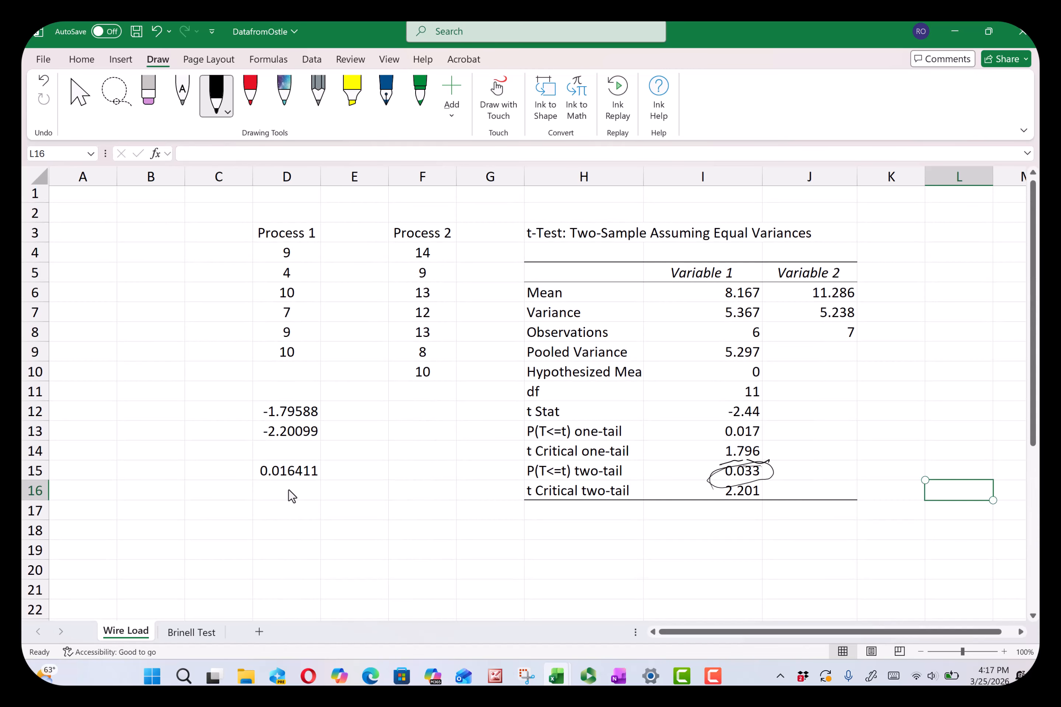
# Step: Set up a t-Test: Two-Sample Assuming Unequal Variances with D4:D9 as the Variable 1 range and F4:F10 as the Variable 2 range
pyautogui.click(573, 531)
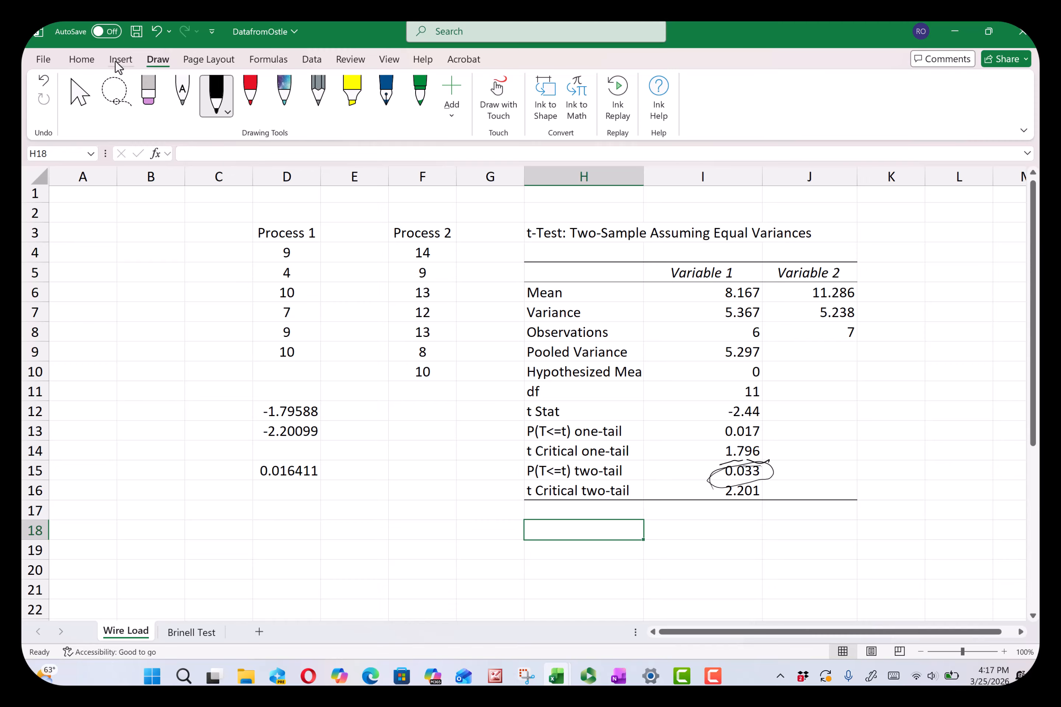
pyautogui.click(313, 61)
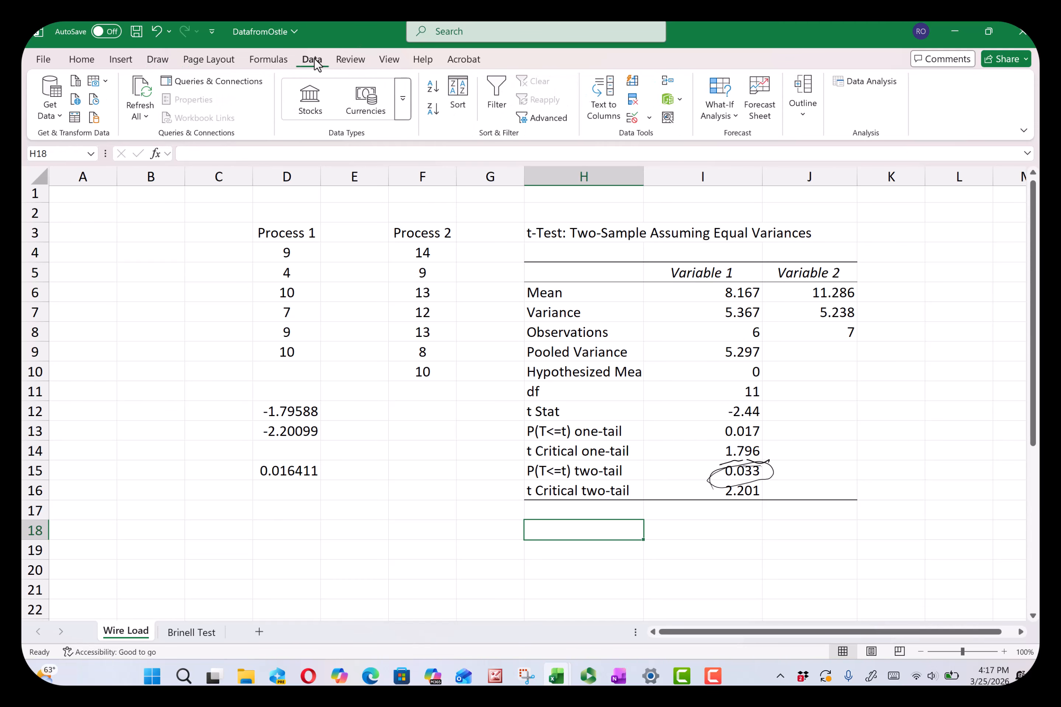
pyautogui.click(853, 85)
pyautogui.click(194, 382)
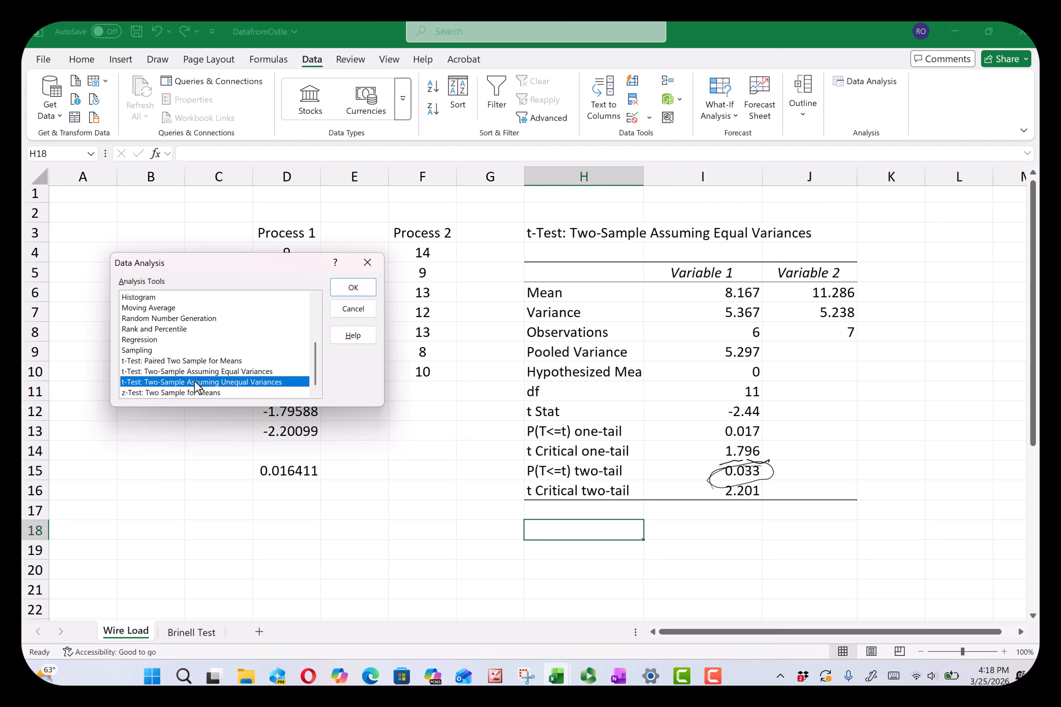
pyautogui.click(353, 288)
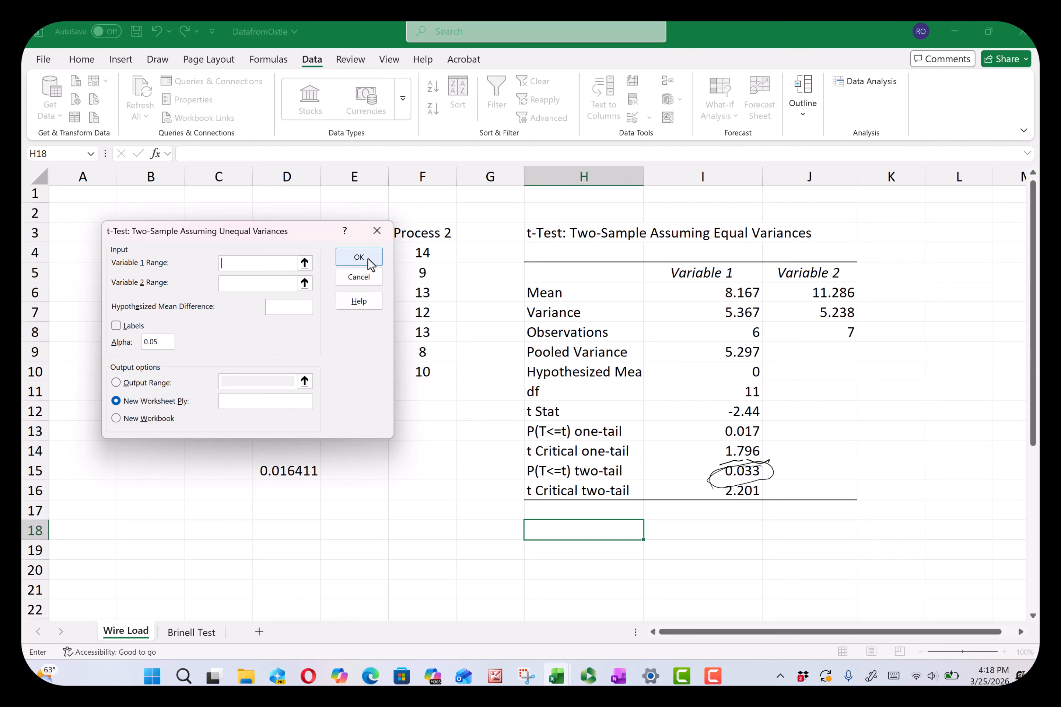
pyautogui.moveTo(307, 231); pyautogui.dragTo(683, 222)
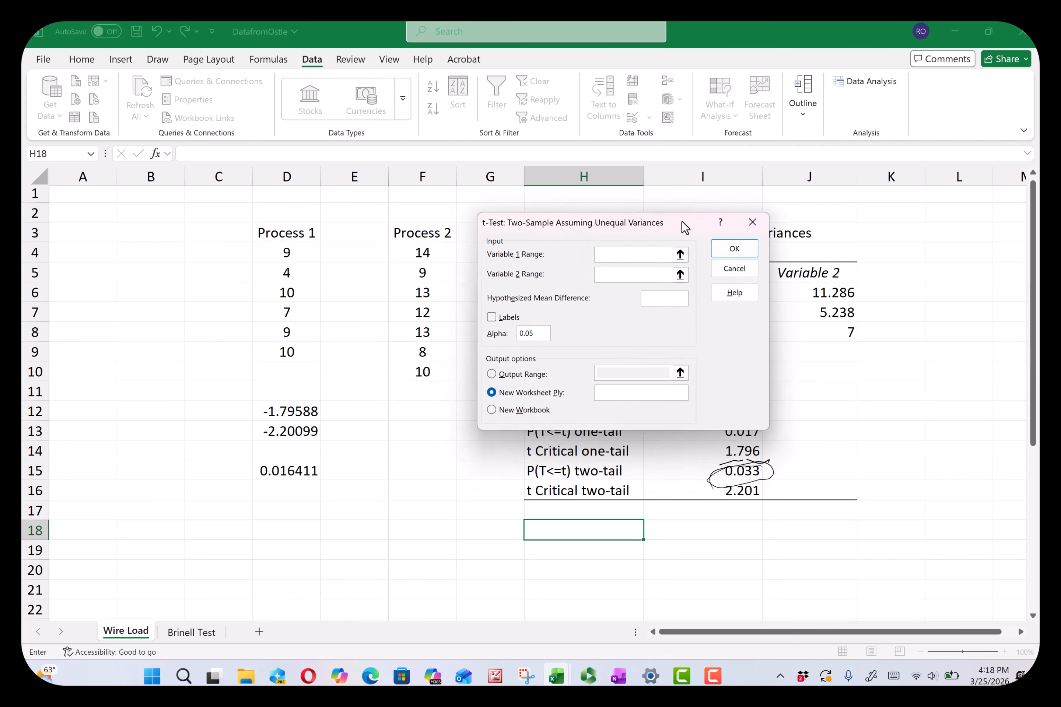
pyautogui.click(678, 249)
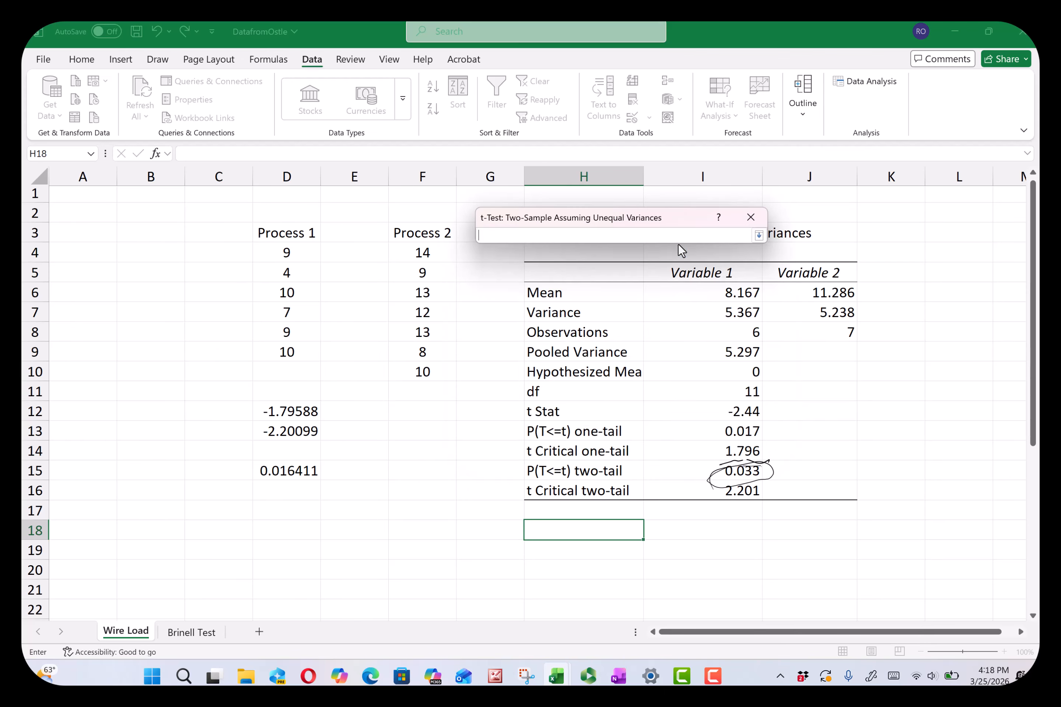
pyautogui.click(280, 260)
pyautogui.moveTo(280, 261); pyautogui.dragTo(284, 350)
pyautogui.click(758, 235)
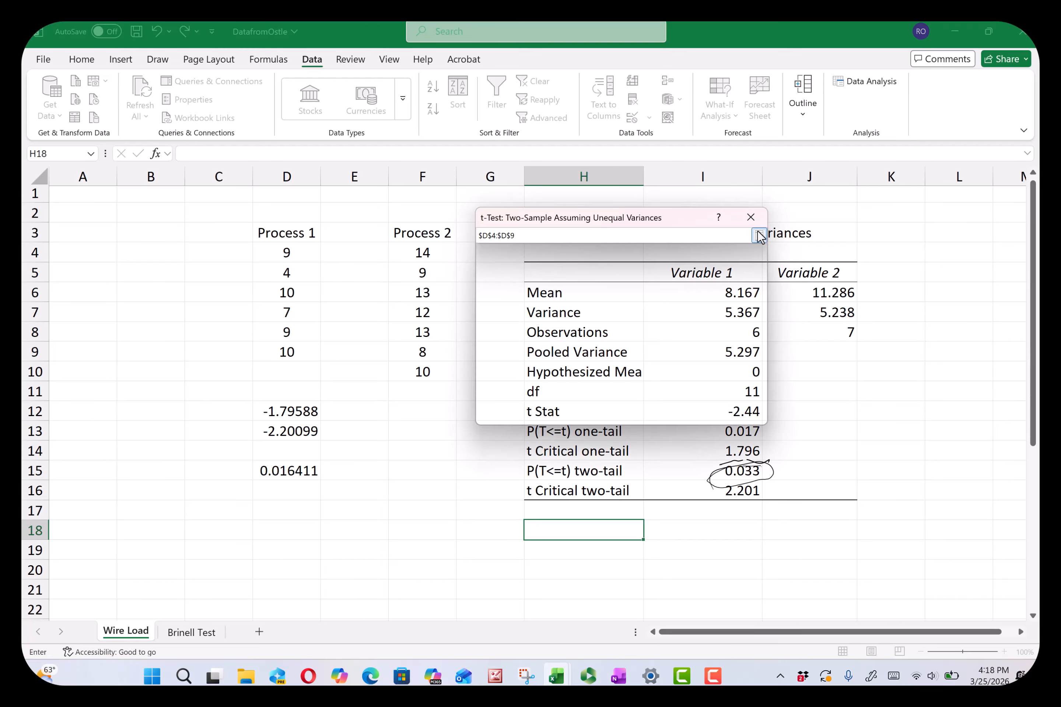
pyautogui.click(679, 269)
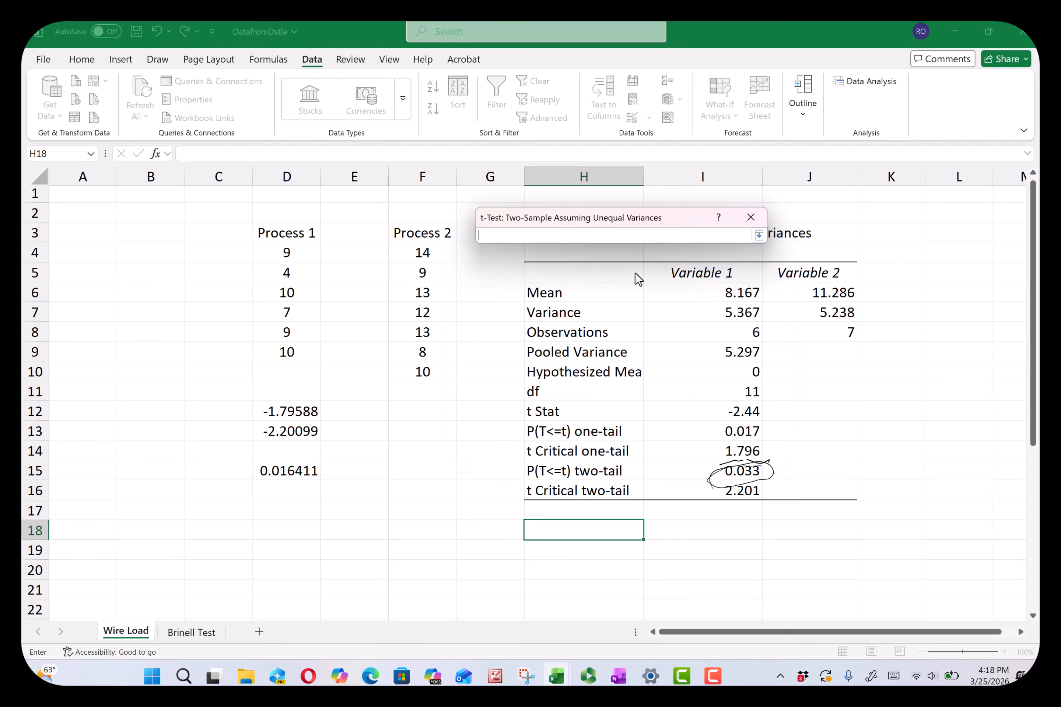
pyautogui.moveTo(421, 253); pyautogui.dragTo(426, 377)
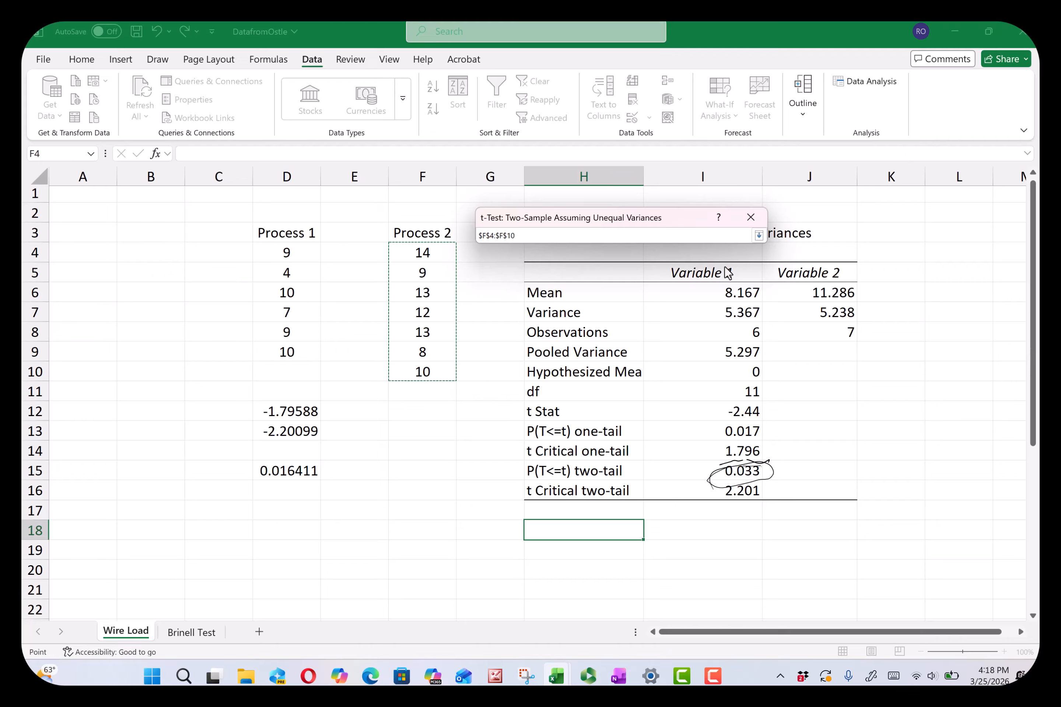
pyautogui.click(758, 235)
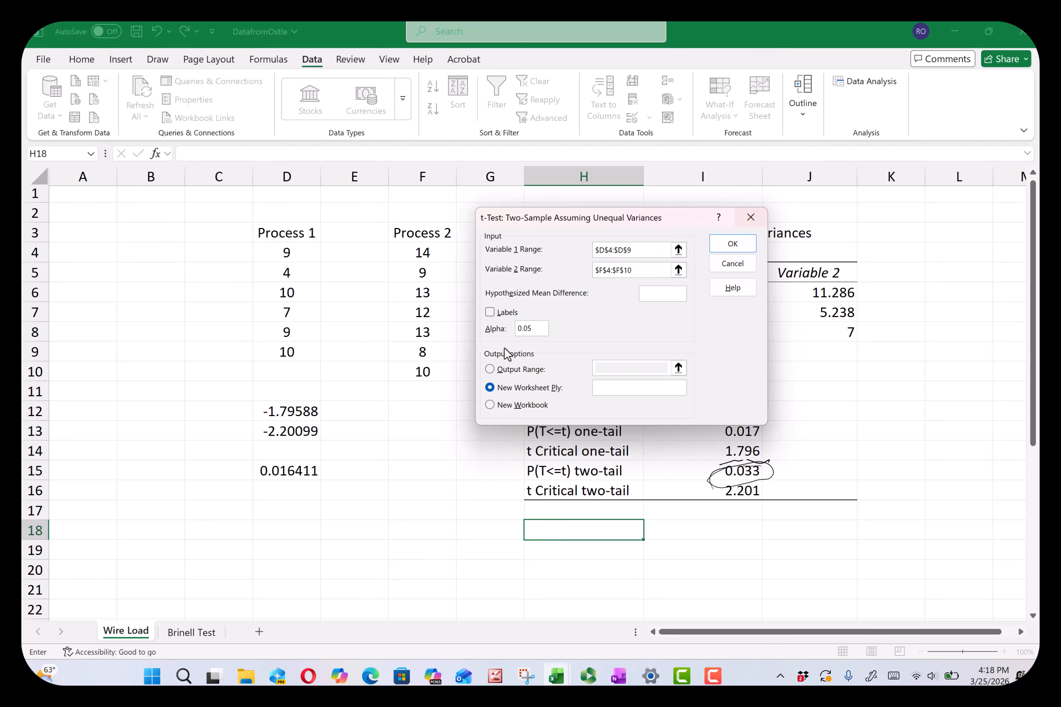
# Step: Direct the unequal-variances t-test output to cell H18 of the current sheet and run the analysis
pyautogui.click(490, 371)
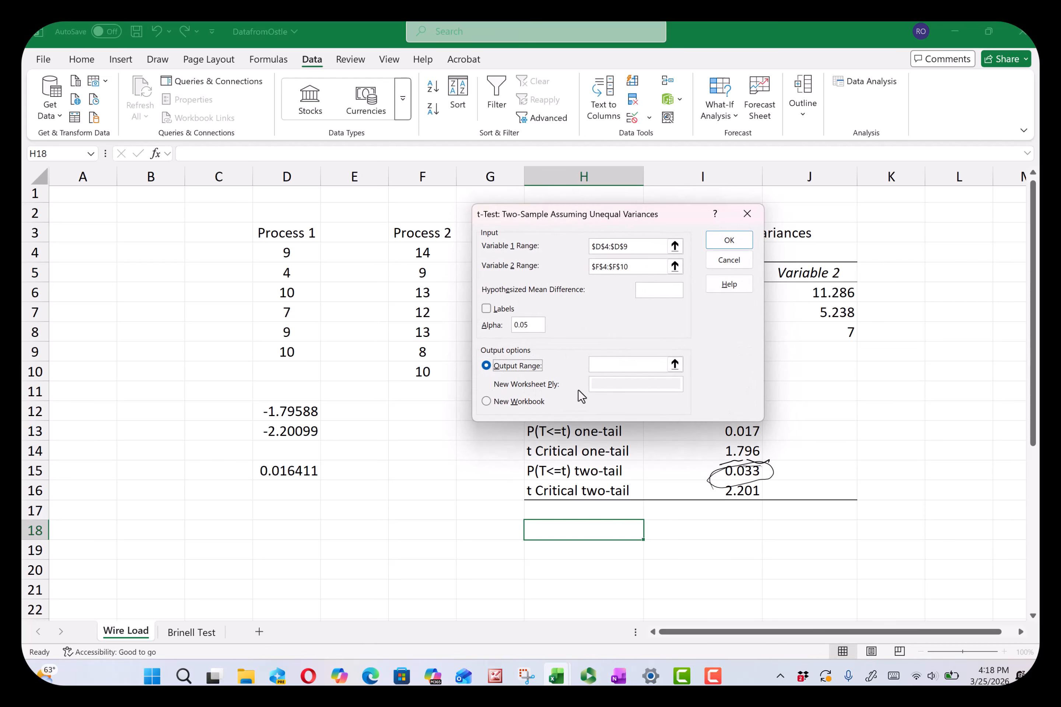
pyautogui.click(679, 367)
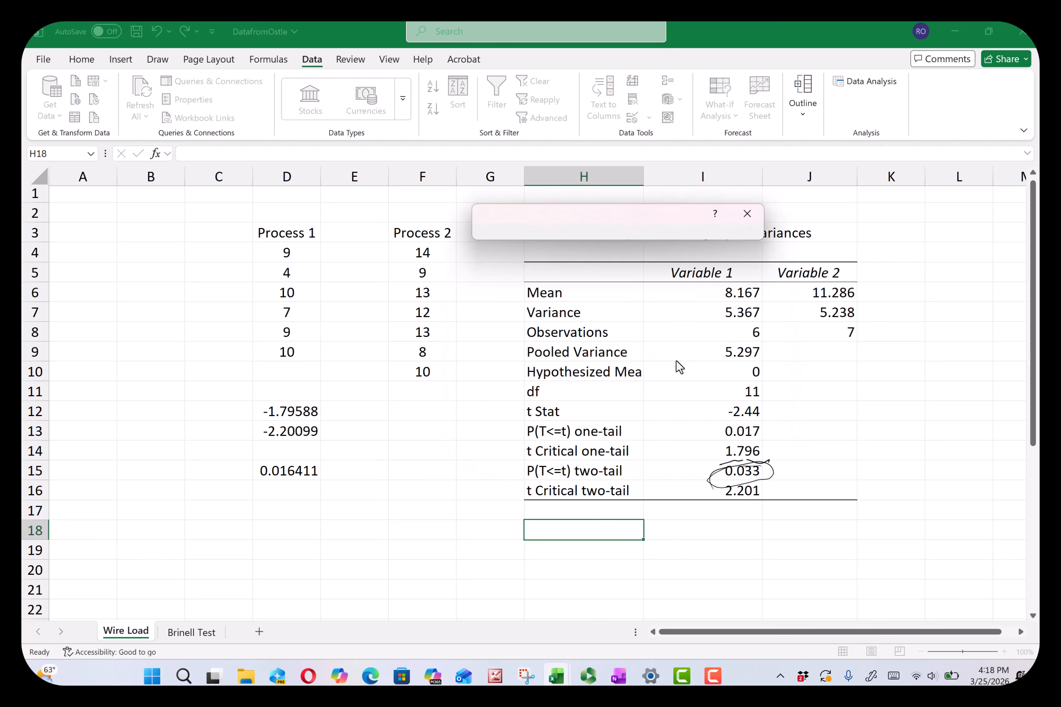
pyautogui.click(601, 533)
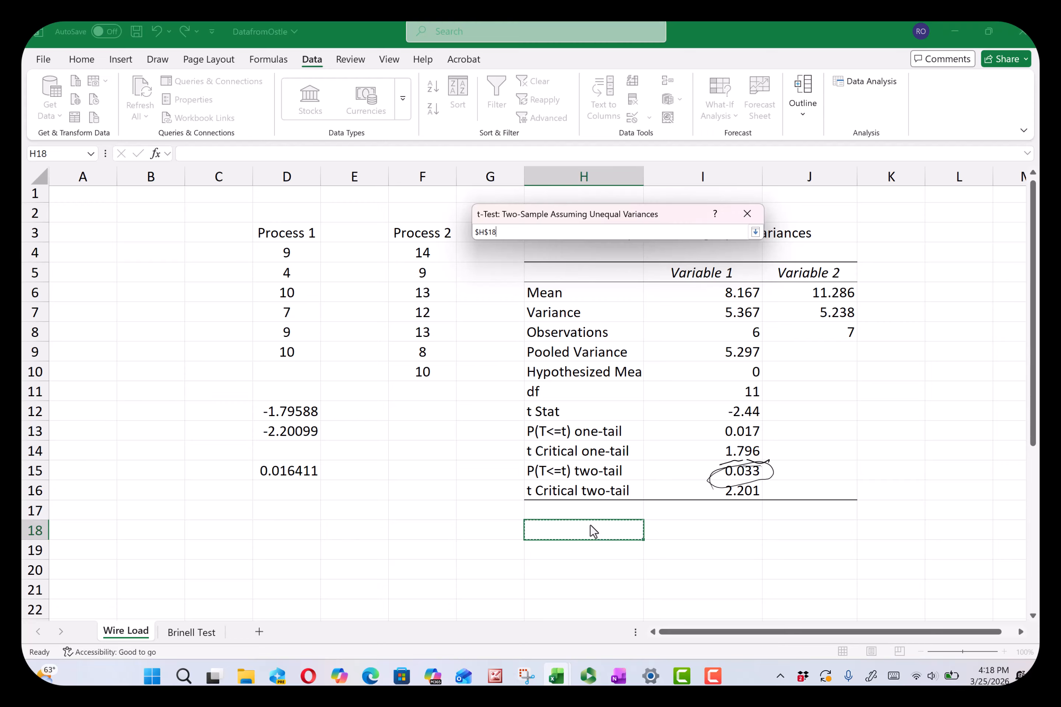
pyautogui.click(755, 232)
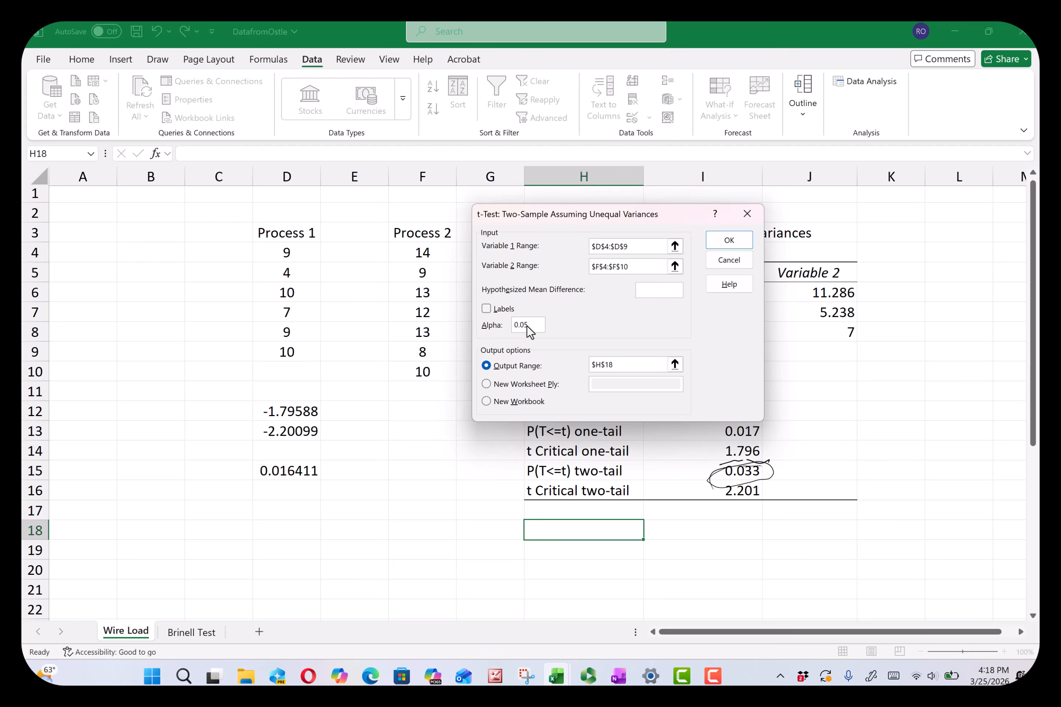
pyautogui.click(731, 242)
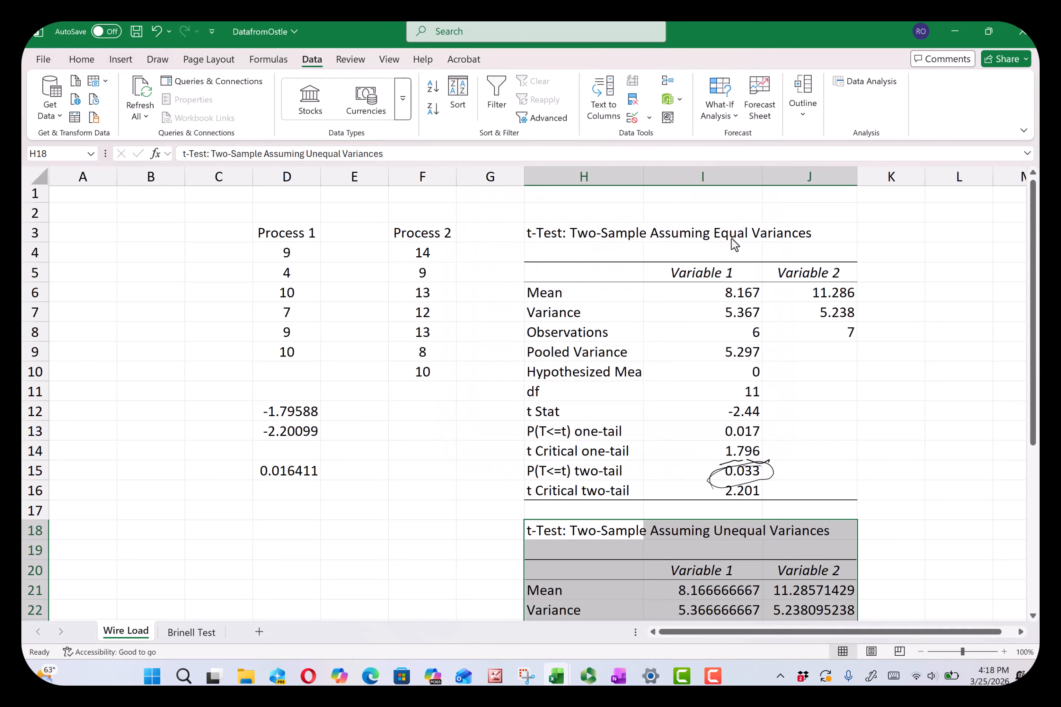
# Step: Format the means and variances in I21:J22 of the unequal-variances output to three decimal places
pyautogui.scroll(-3, 898, 394)
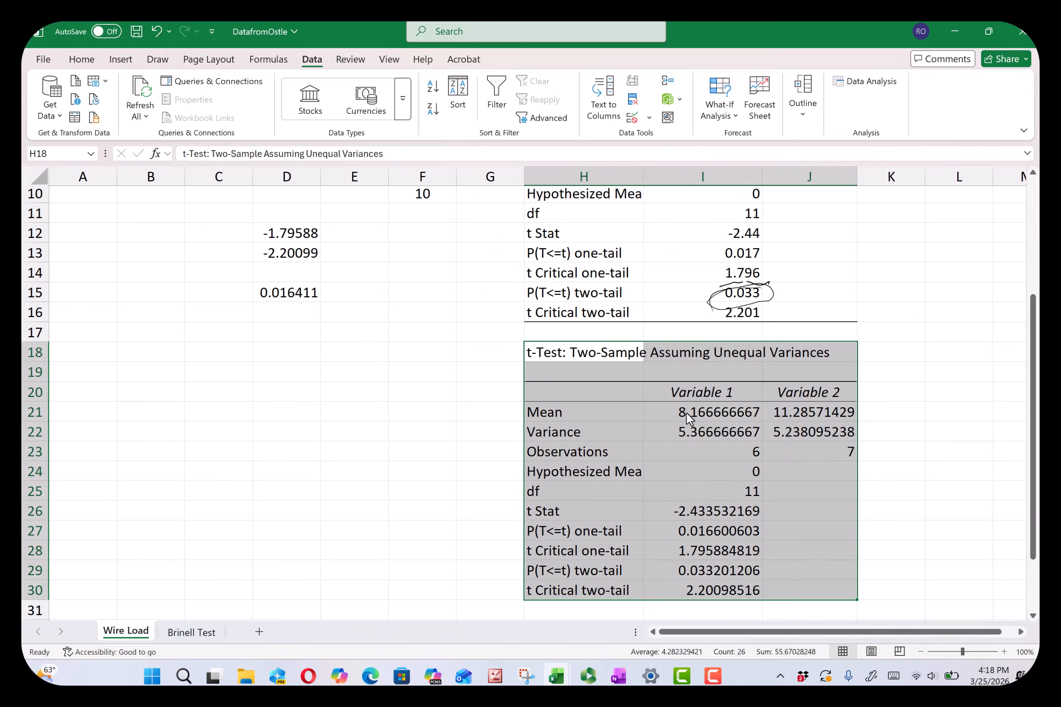
pyautogui.moveTo(719, 412); pyautogui.dragTo(784, 429)
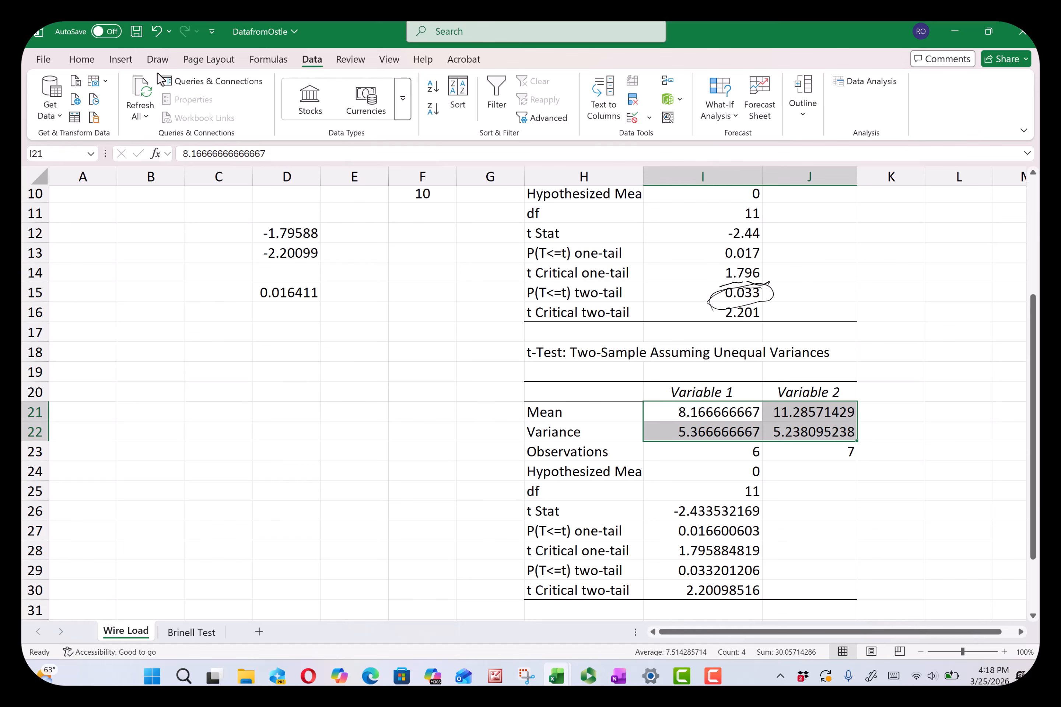
pyautogui.click(77, 63)
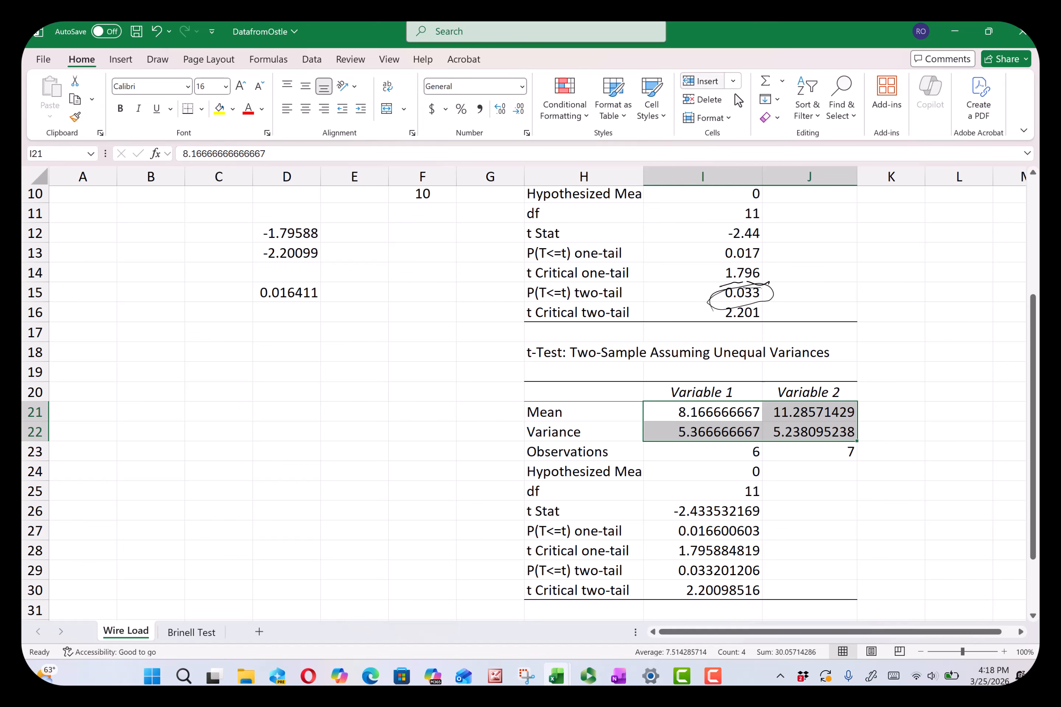
pyautogui.click(519, 109)
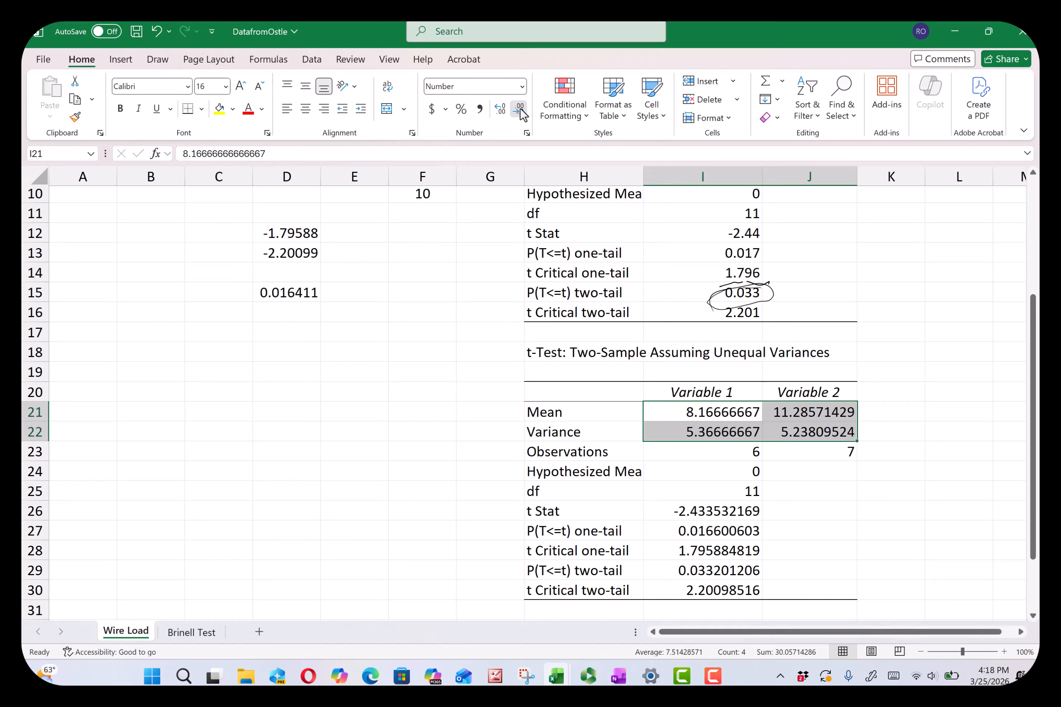
pyautogui.click(518, 109)
pyautogui.click(519, 109)
pyautogui.click(519, 109)
pyautogui.click(519, 109)
pyautogui.click(519, 109)
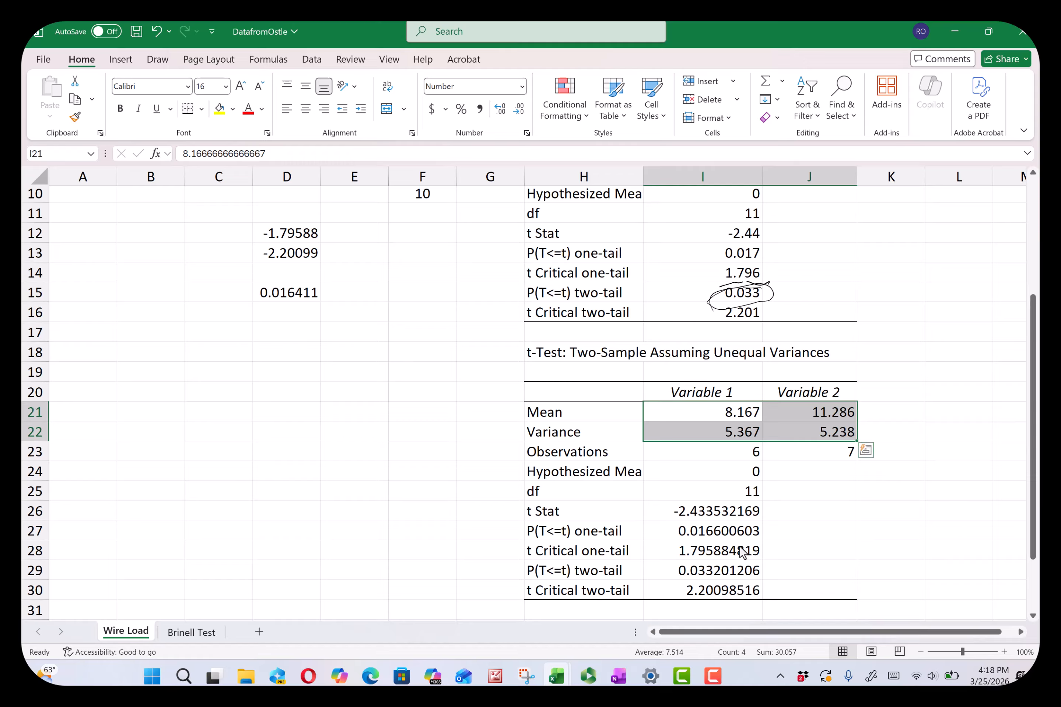
# Step: Format the t statistic, p-values and critical values in I26:I30 to two decimal places
pyautogui.moveTo(728, 517); pyautogui.dragTo(737, 590)
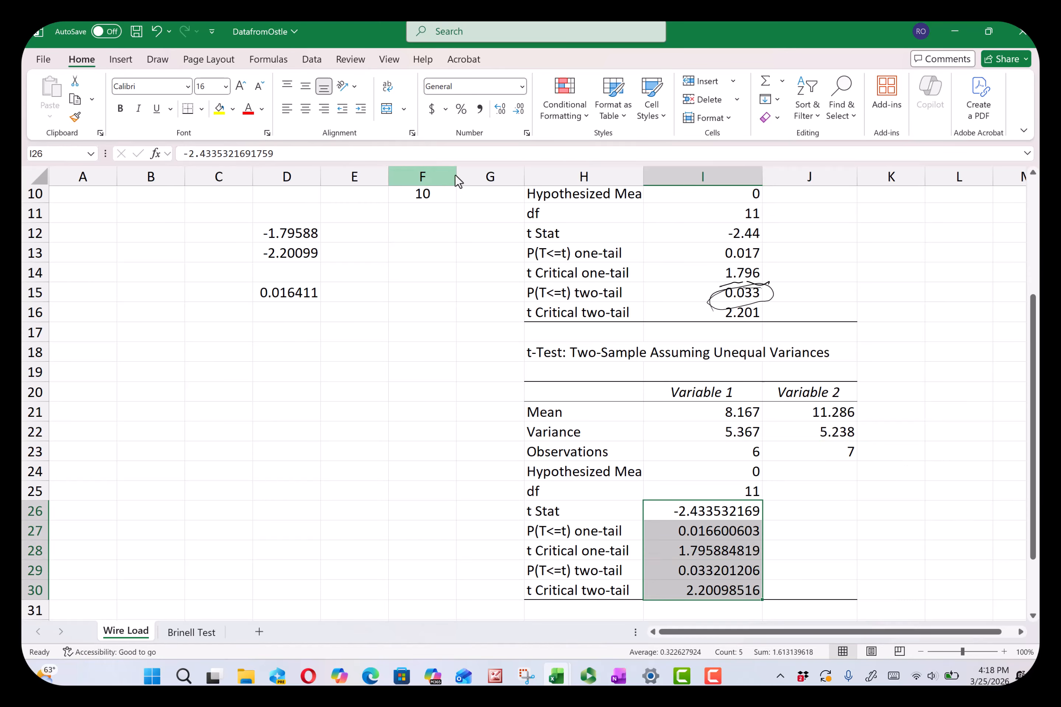
pyautogui.click(520, 111)
pyautogui.click(520, 111)
pyautogui.click(520, 111)
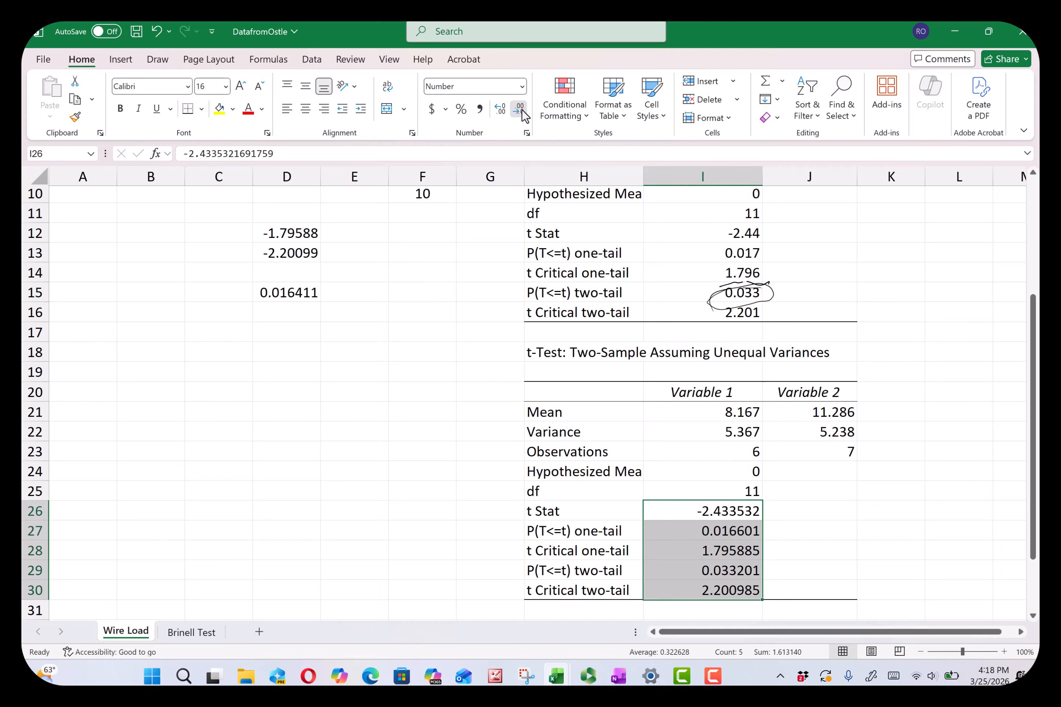
pyautogui.click(520, 112)
pyautogui.click(520, 112)
pyautogui.click(521, 111)
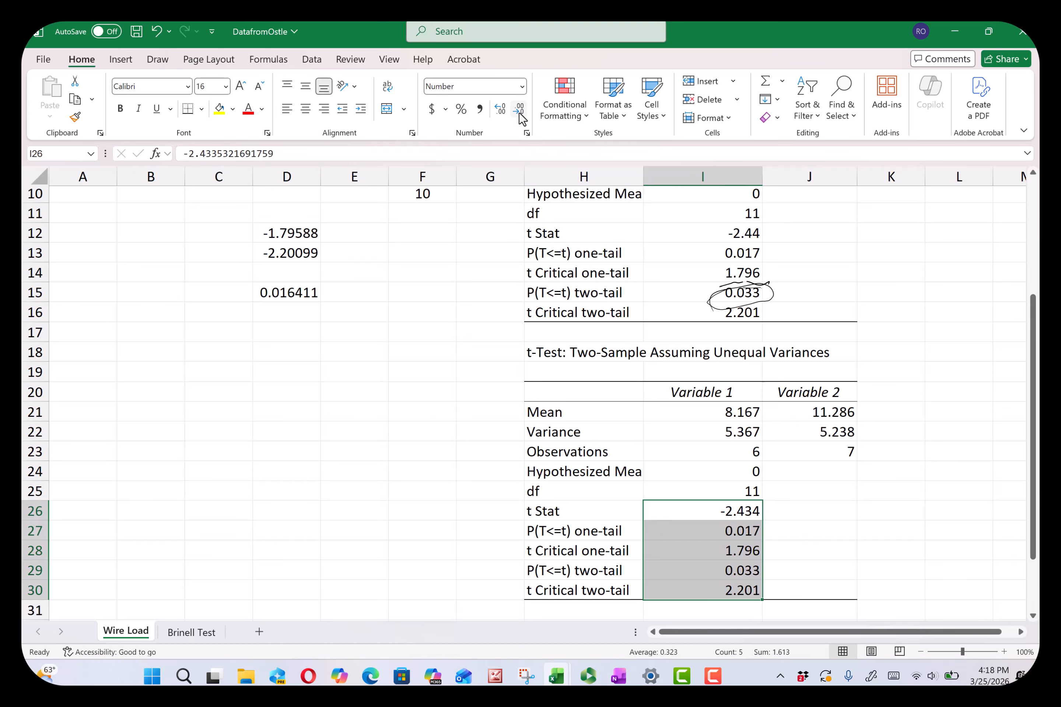
pyautogui.click(521, 111)
# Step: Compare the t statistics of the equal- and unequal-variances outputs, and check the unequal-variances one-tail and two-tail p-values
pyautogui.scroll(-2, 899, 492)
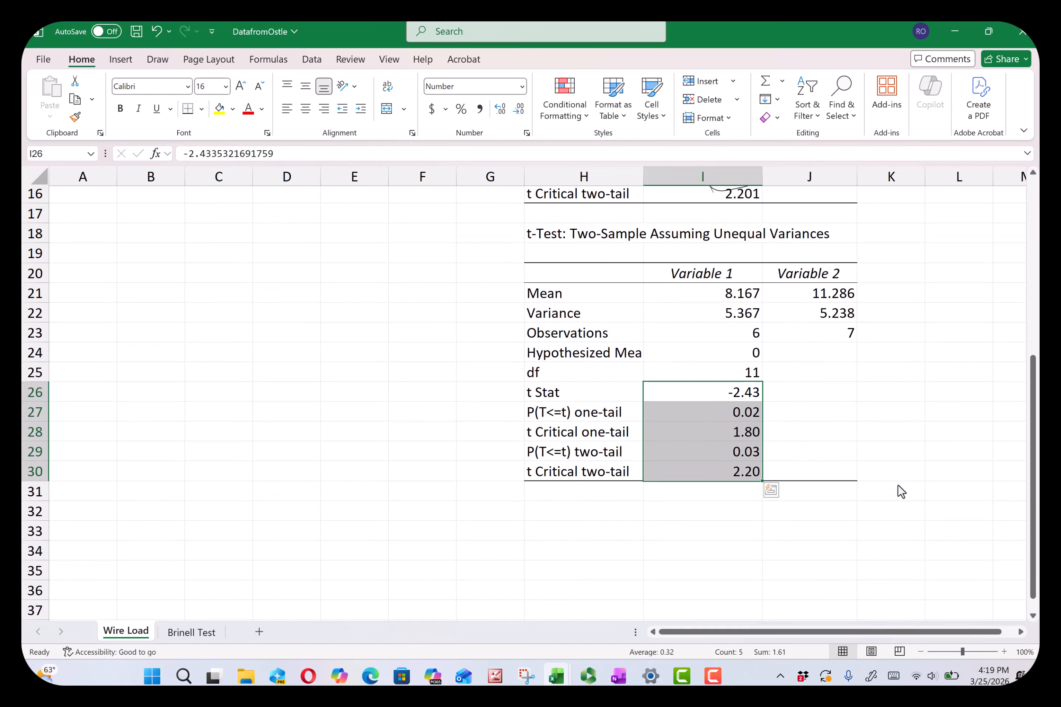
pyautogui.click(736, 402)
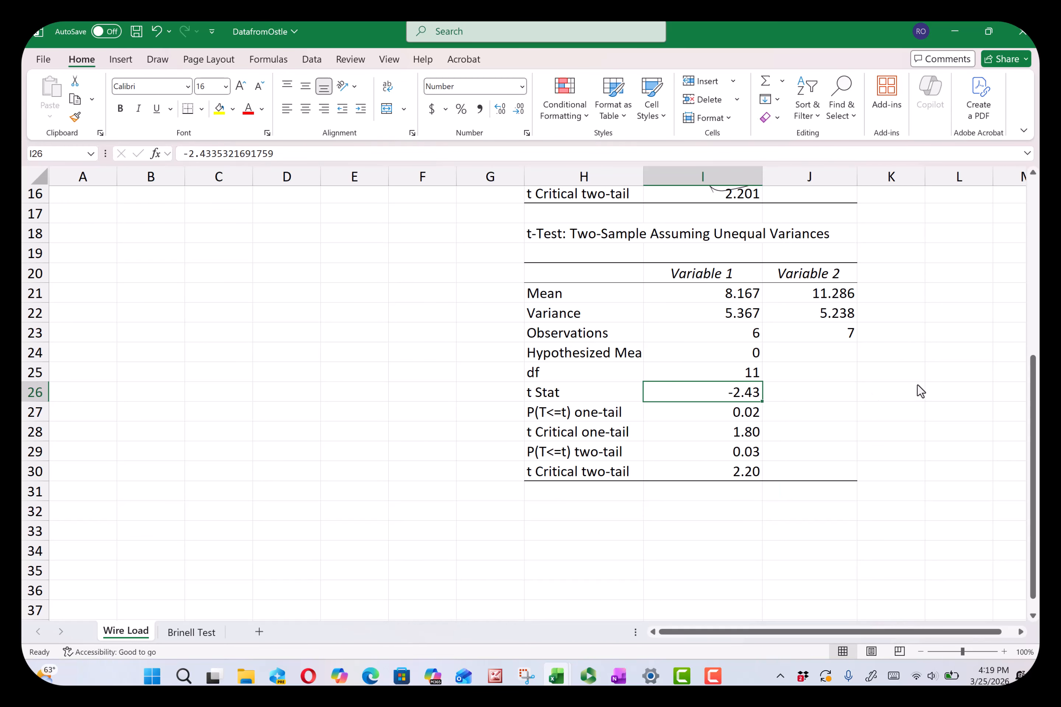
pyautogui.scroll(1, 953, 415)
pyautogui.scroll(3, 955, 417)
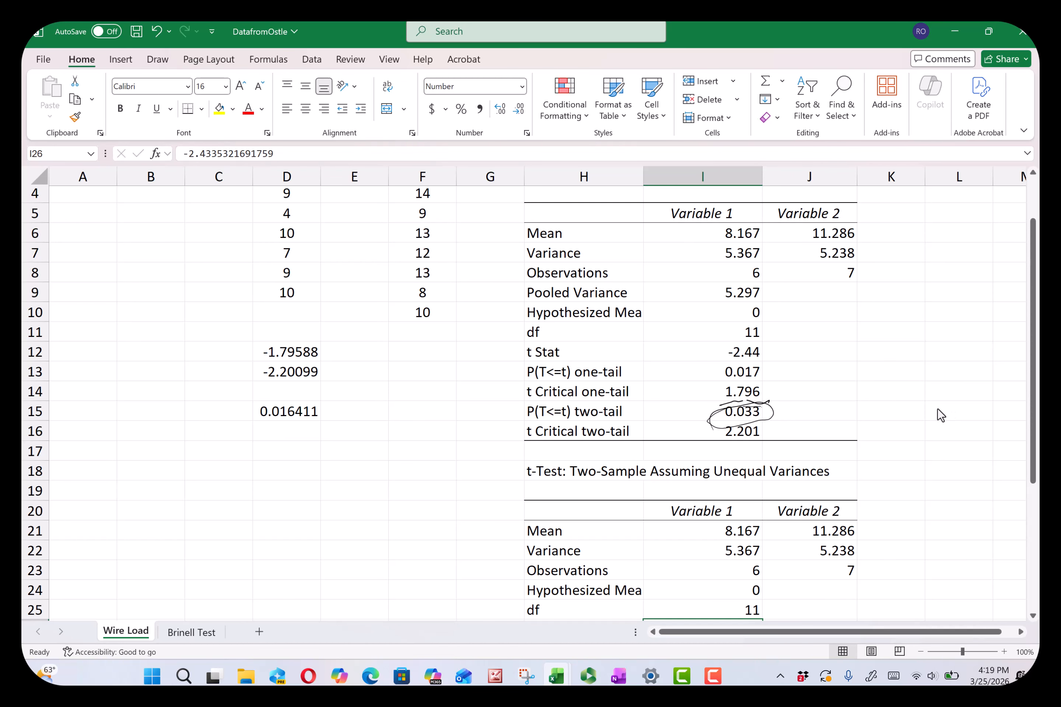
pyautogui.click(736, 356)
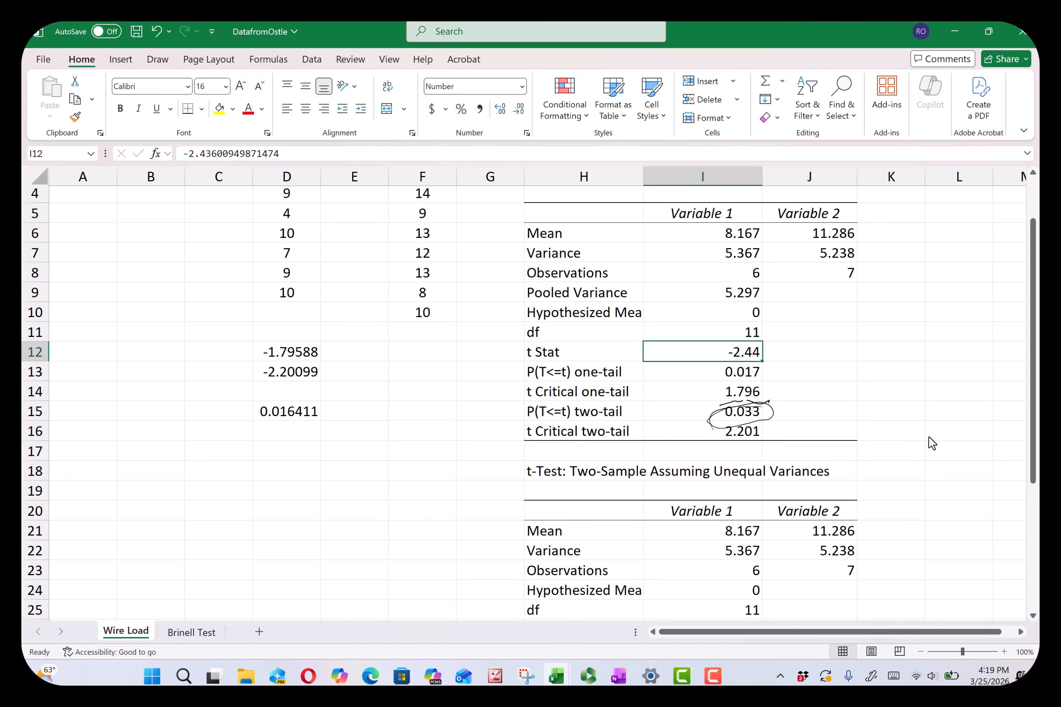
pyautogui.scroll(-1, 910, 397)
pyautogui.scroll(-2, 912, 386)
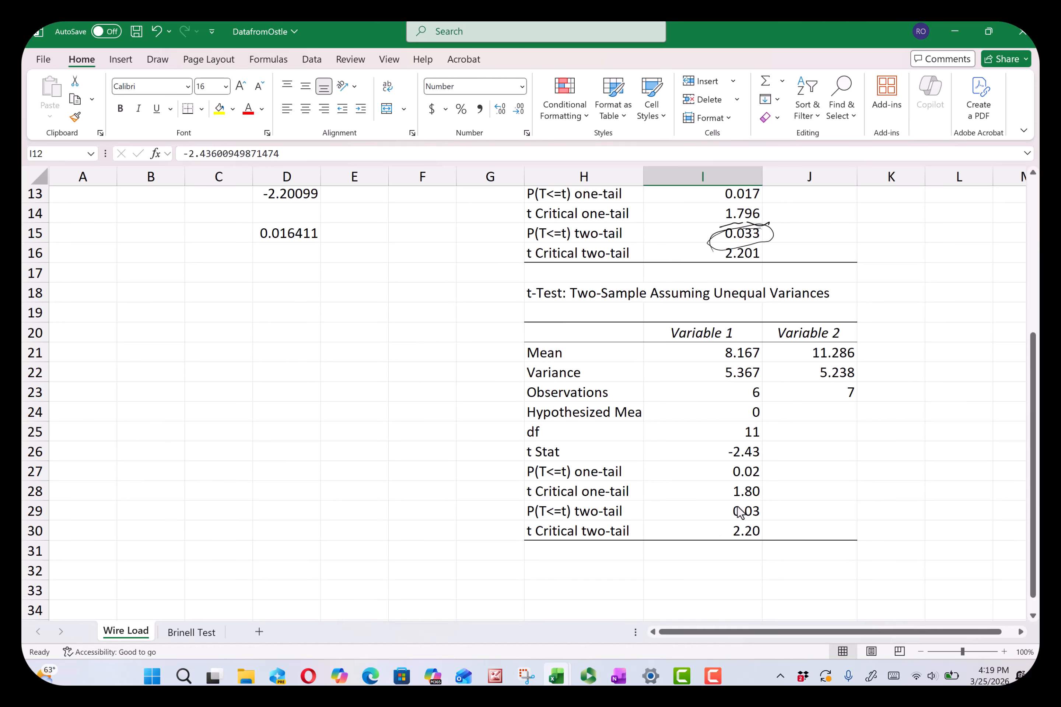
pyautogui.click(746, 474)
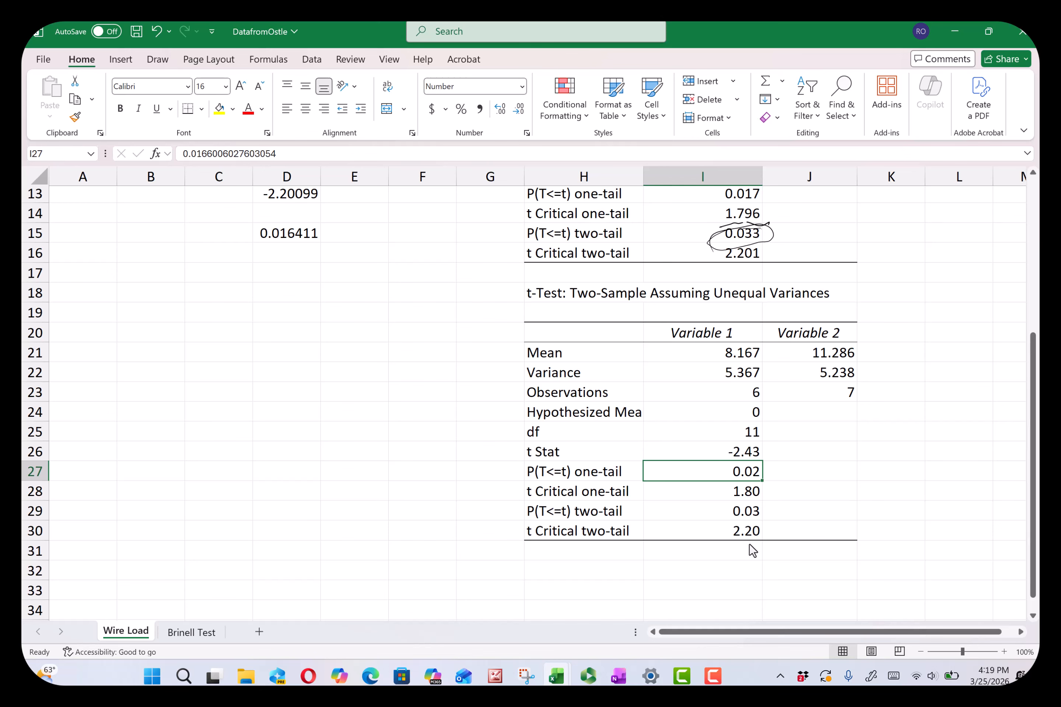
pyautogui.click(738, 515)
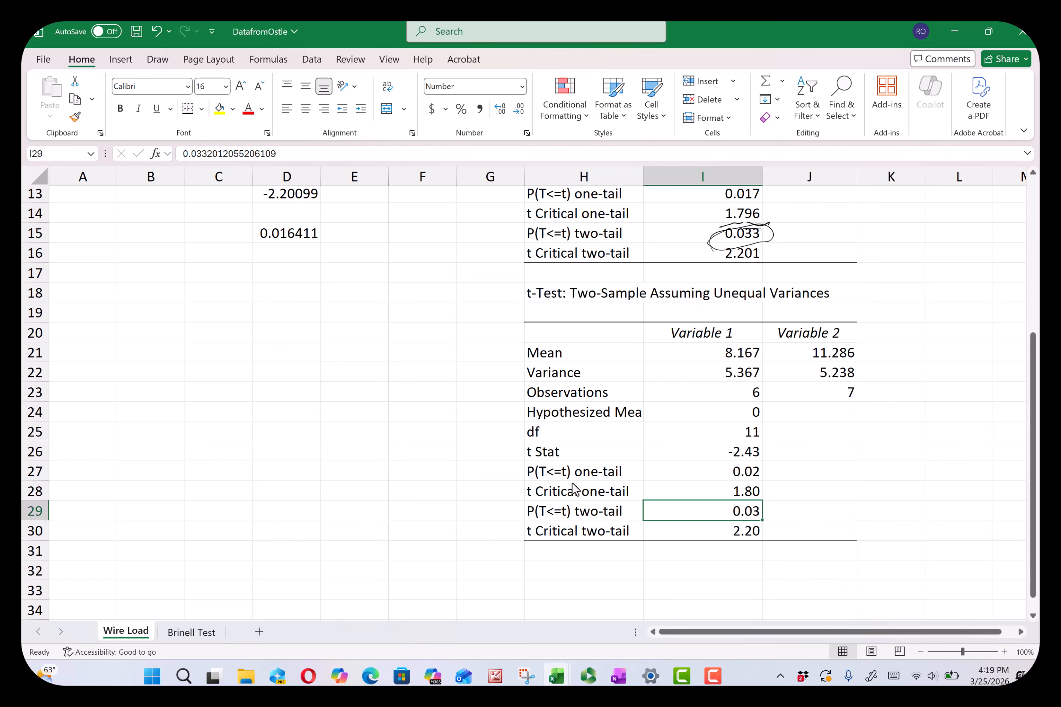
# Step: Go to the Brinell Test sheet and examine the paired readings in columns D and E and their empty header cells
pyautogui.hotkey('ctrl', 'pagedown')
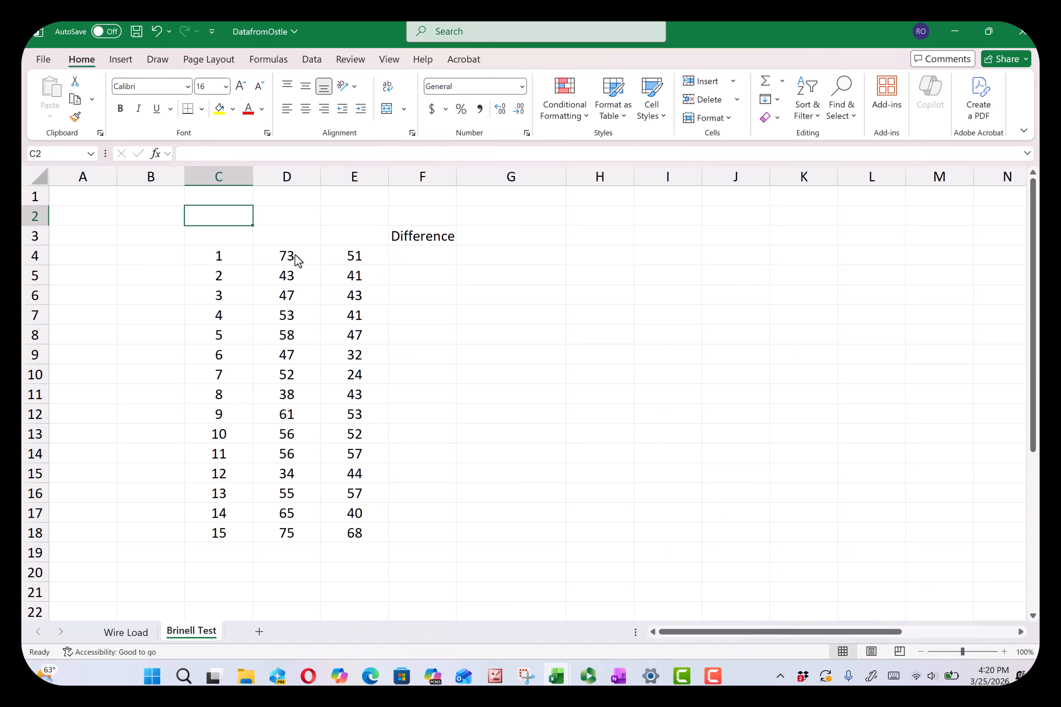
pyautogui.click(288, 258)
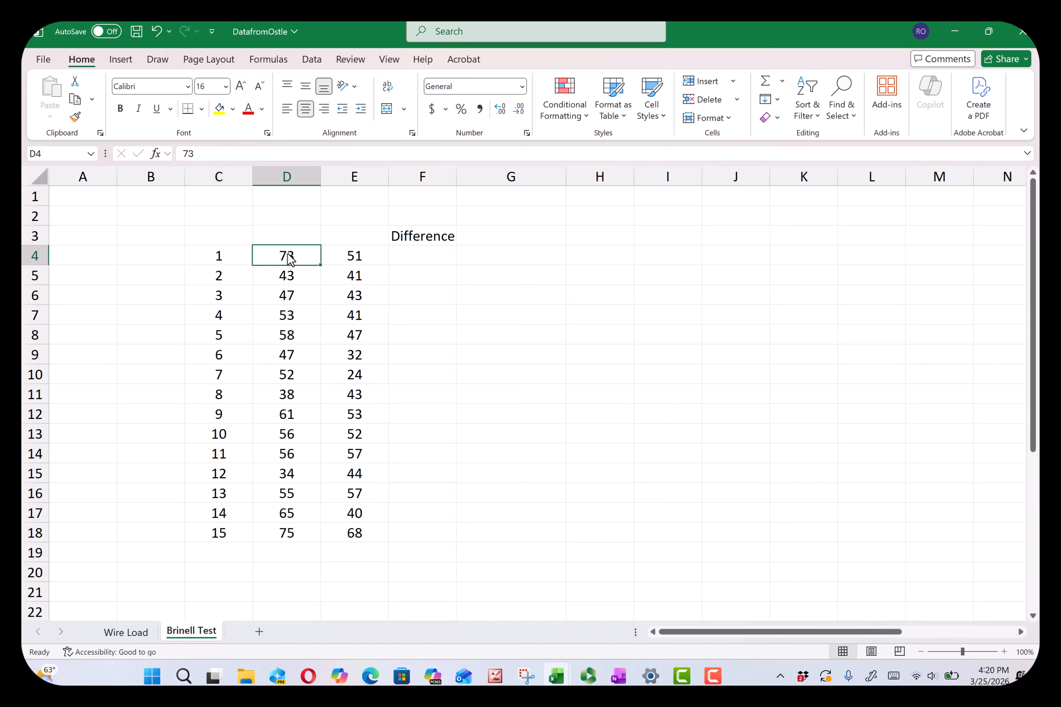
pyautogui.click(291, 240)
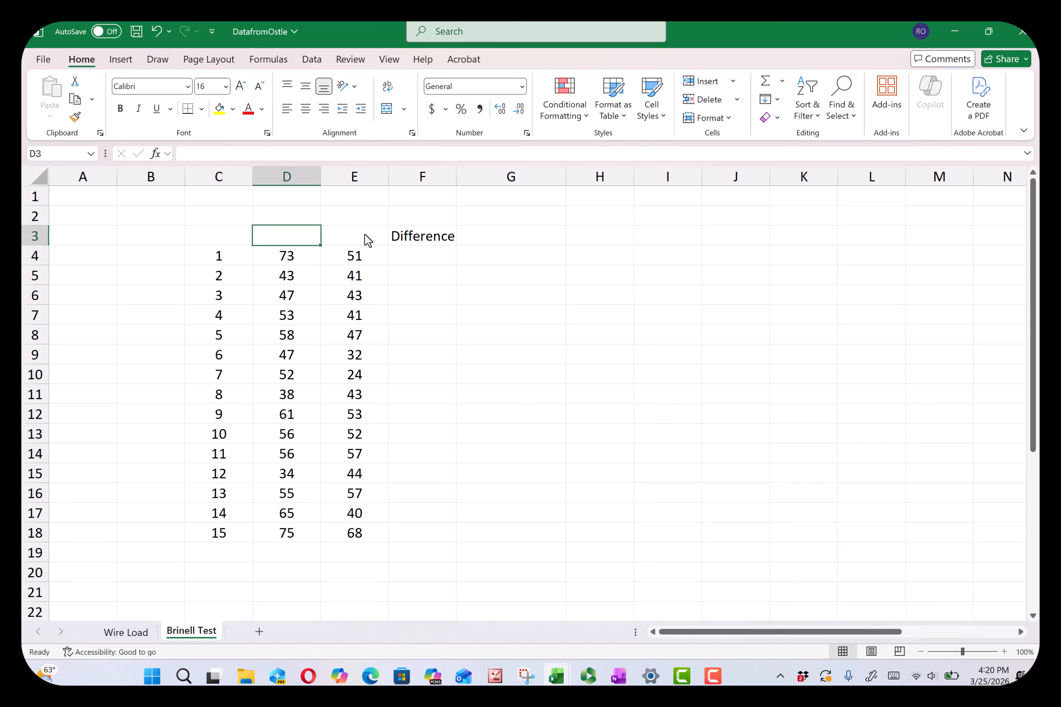
pyautogui.click(363, 239)
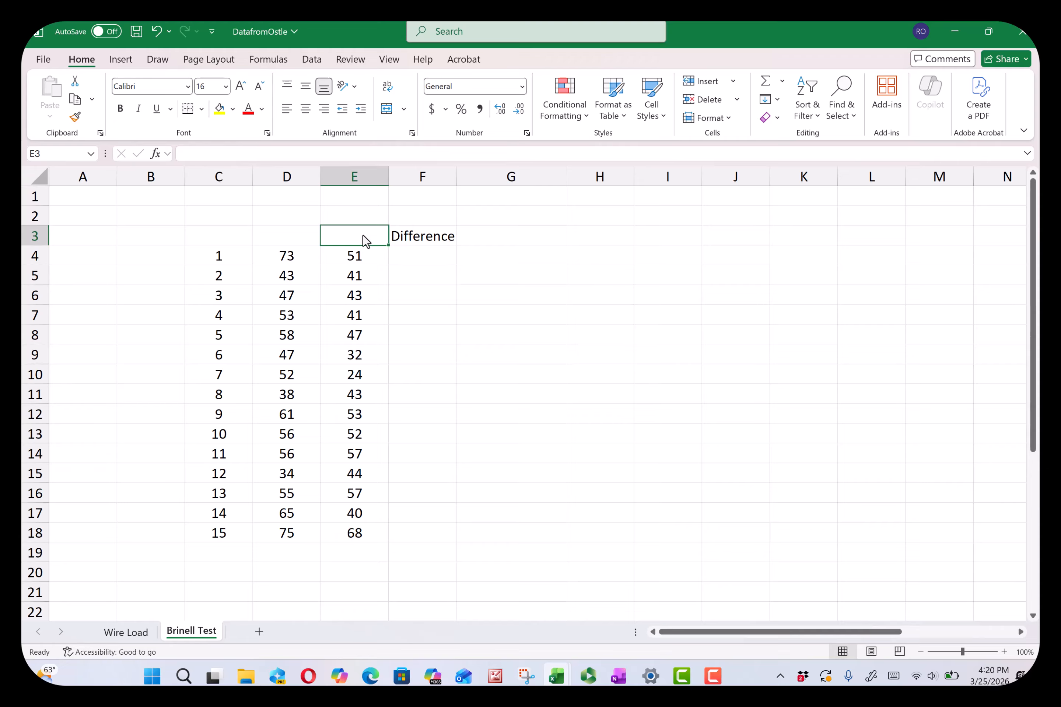
pyautogui.click(292, 239)
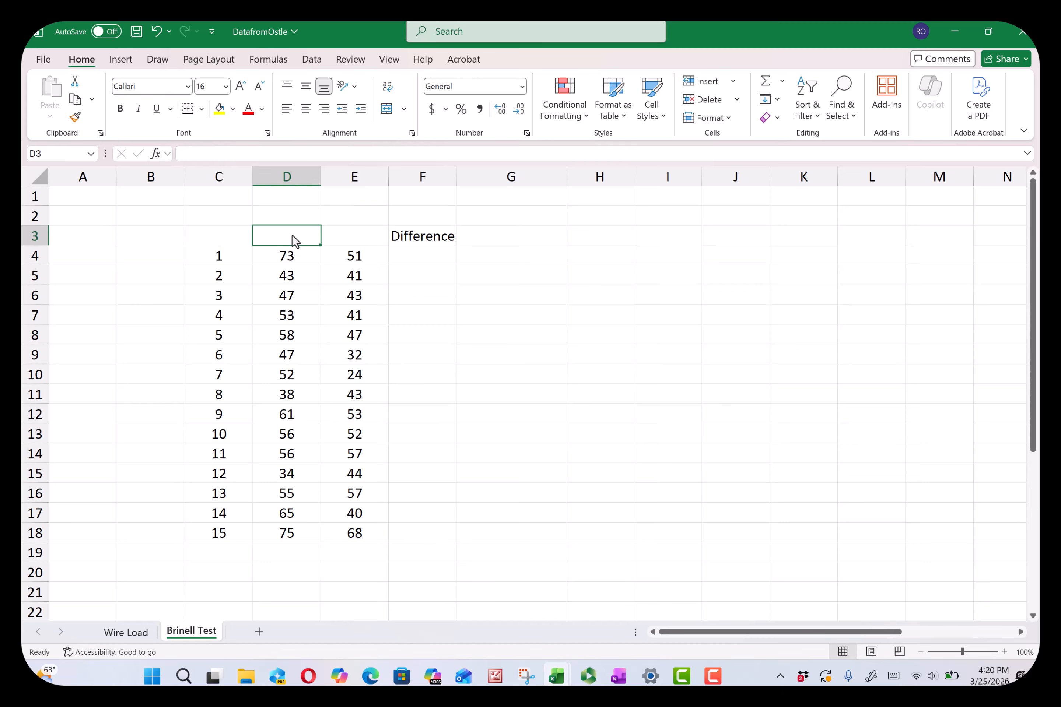
# Step: Examine the empty header cell E3 and compare the first pair of readings in D4 and E4
pyautogui.click(358, 237)
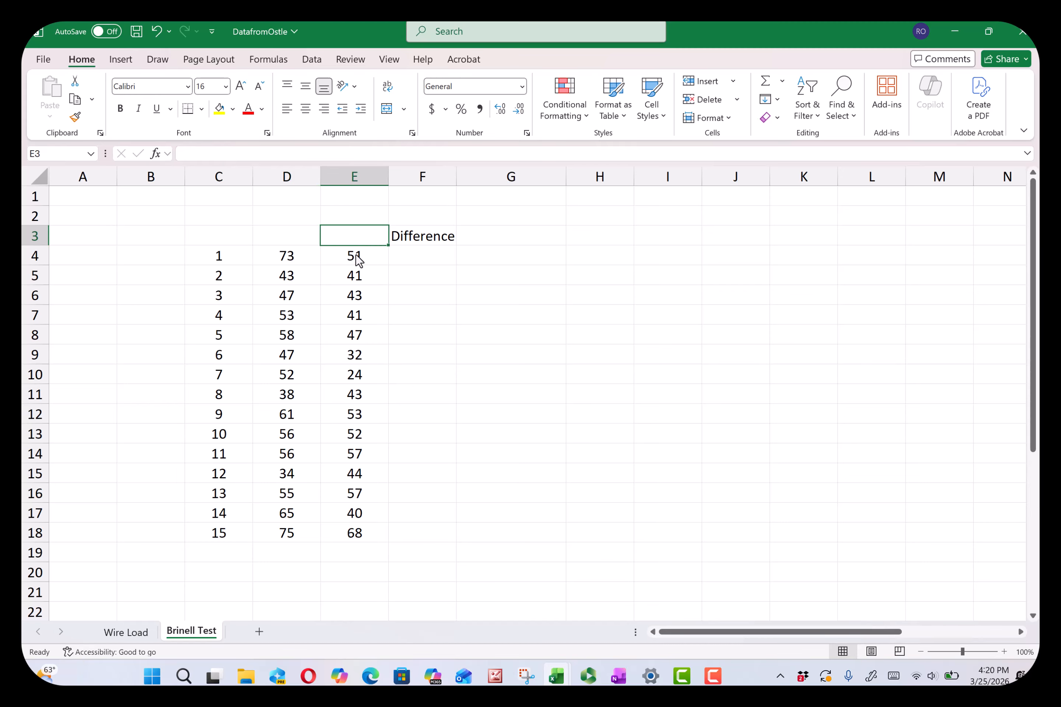
pyautogui.click(288, 257)
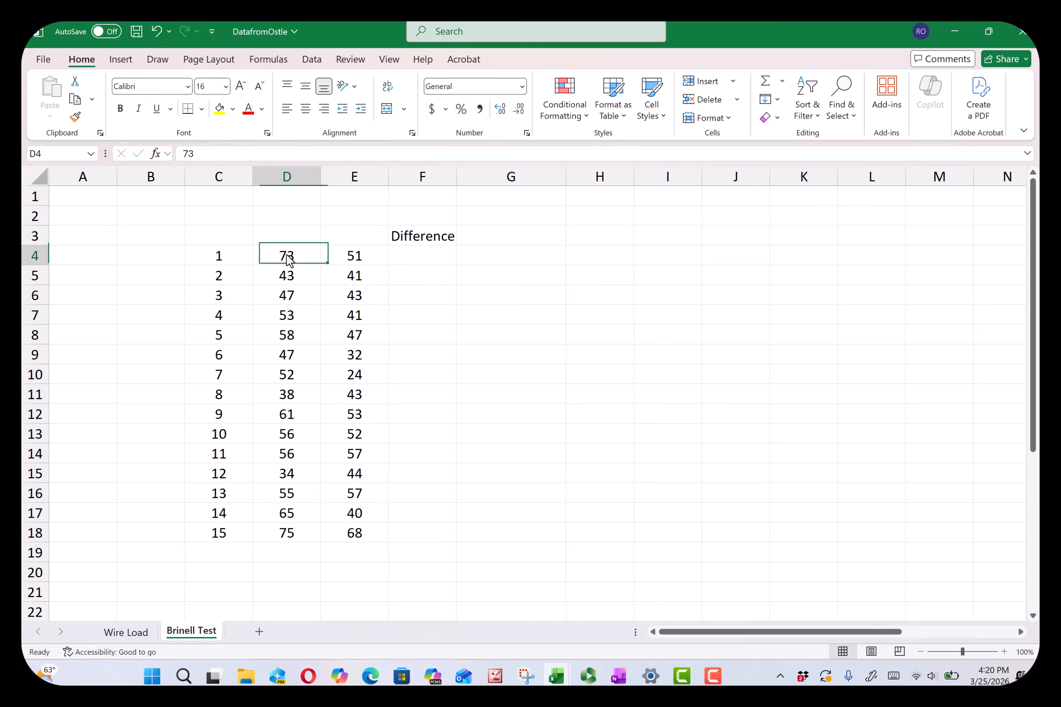
pyautogui.click(361, 260)
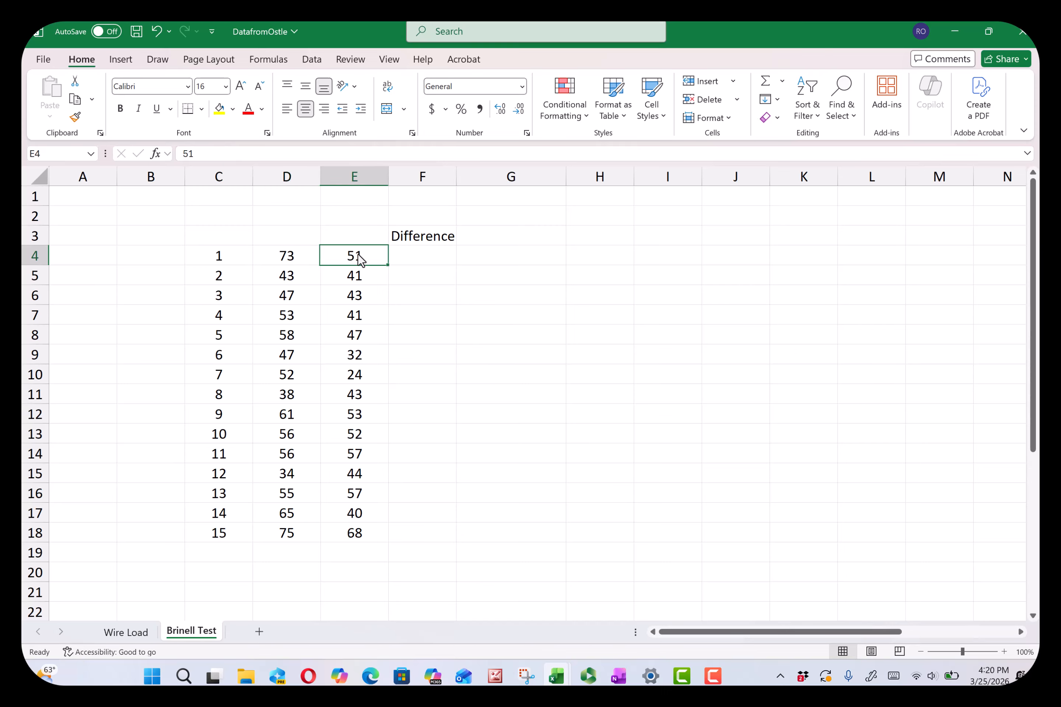
pyautogui.click(286, 259)
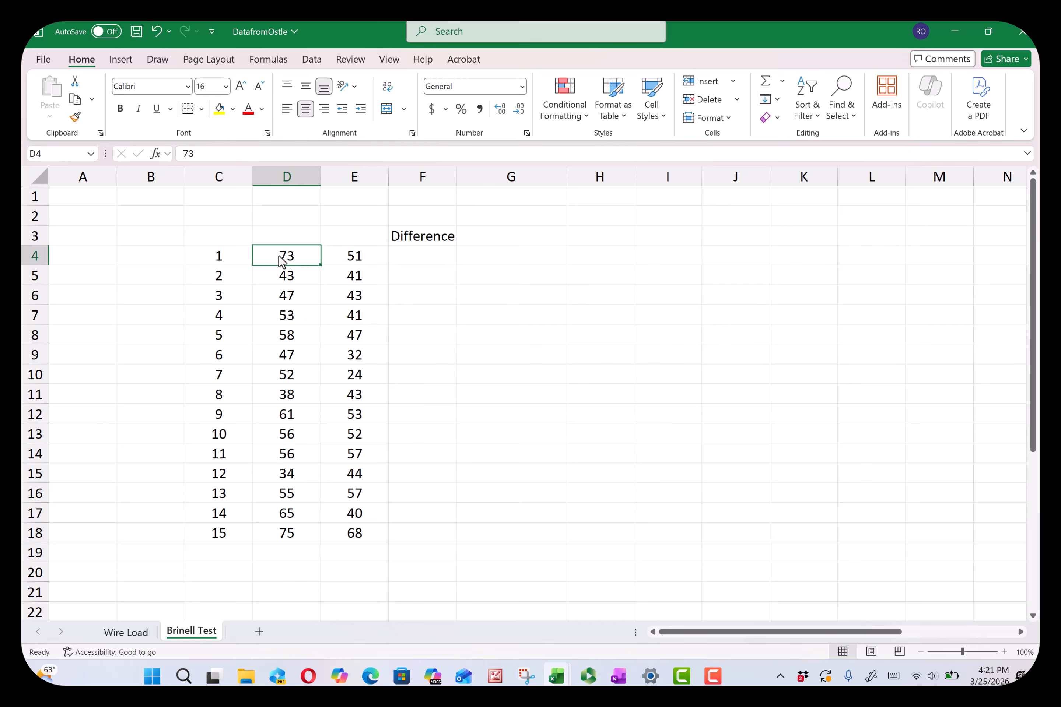
pyautogui.click(360, 260)
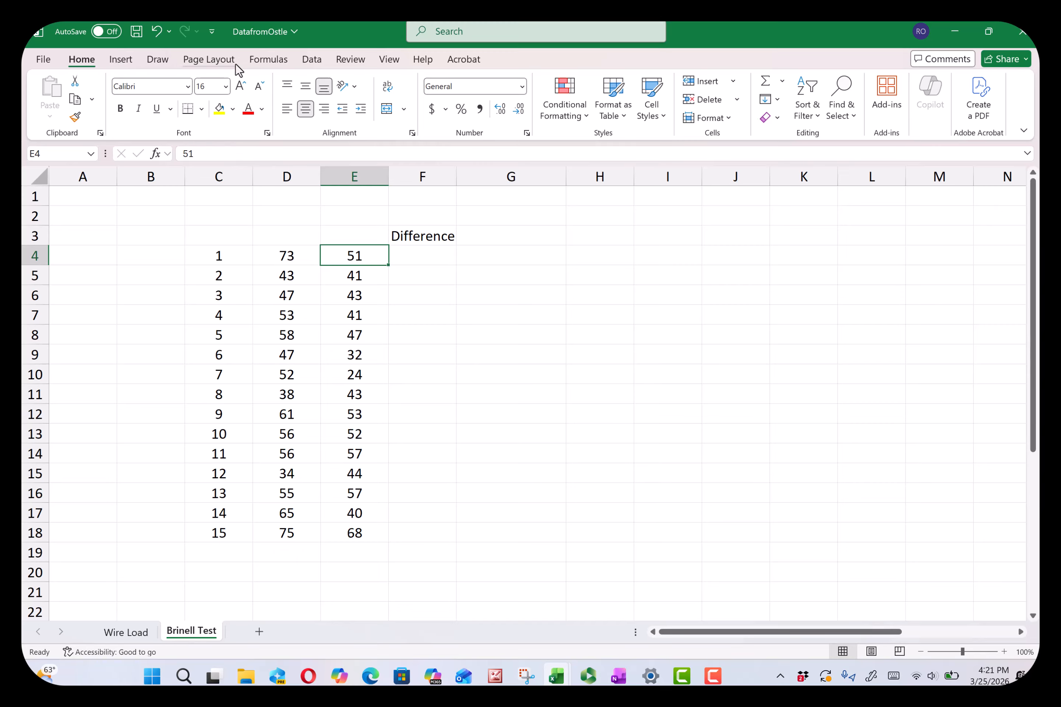
# Step: Set up a t-Test: Paired Two Sample for Means with D4:D18 as the Variable 1 range and E4:E18 as the Variable 2 range
pyautogui.click(312, 64)
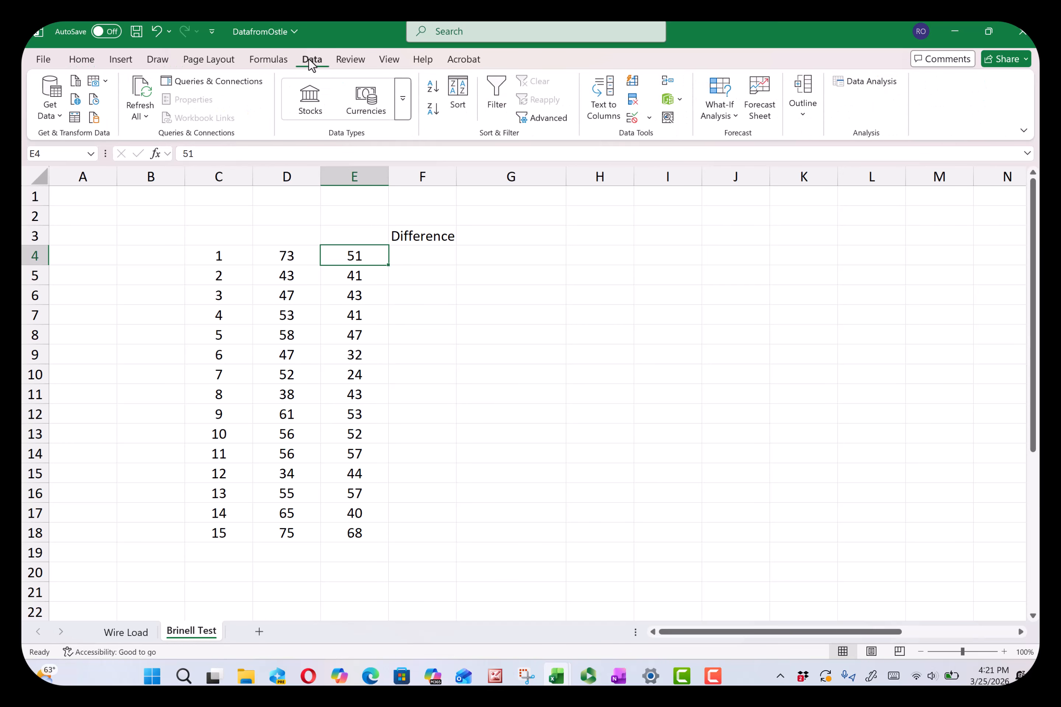
pyautogui.click(861, 86)
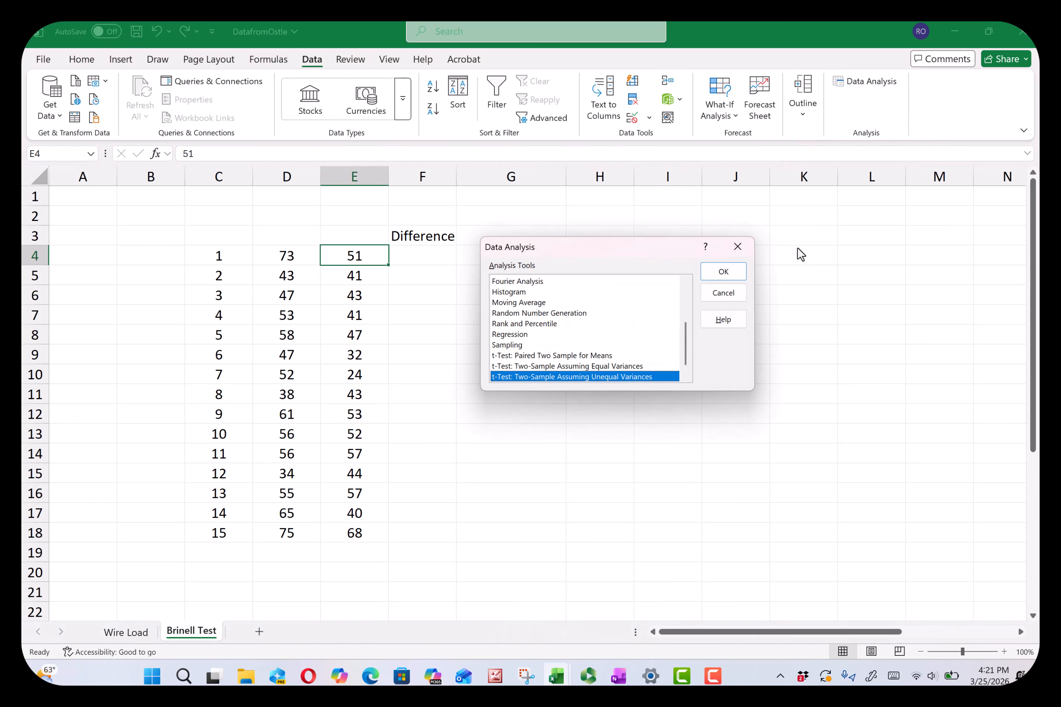
pyautogui.click(685, 376)
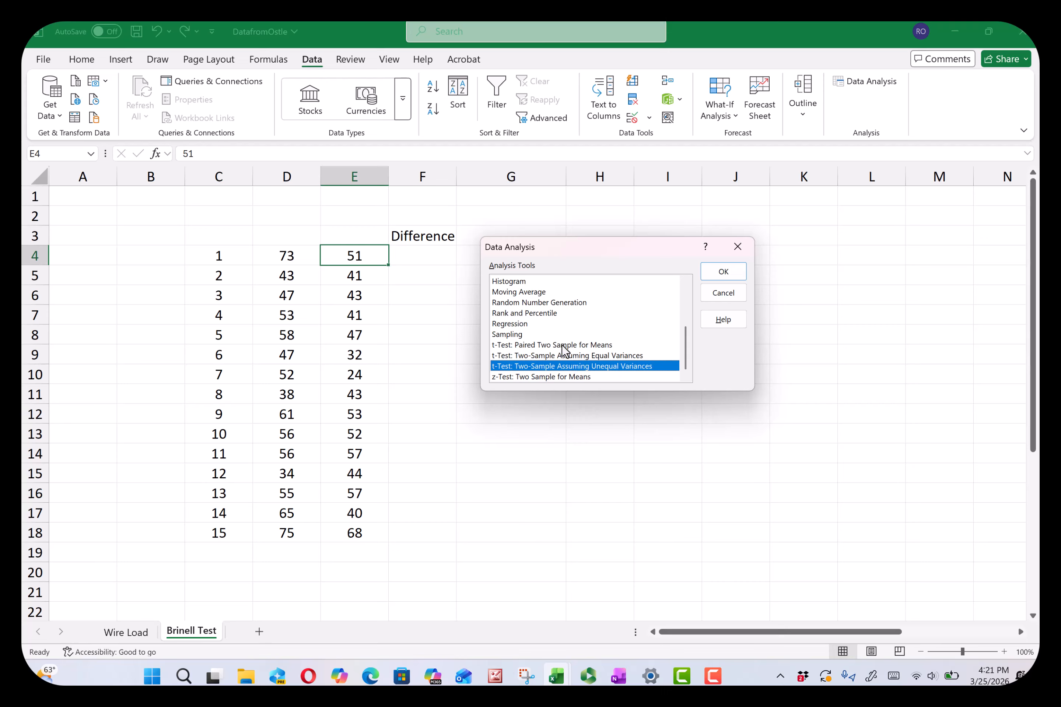
pyautogui.click(566, 345)
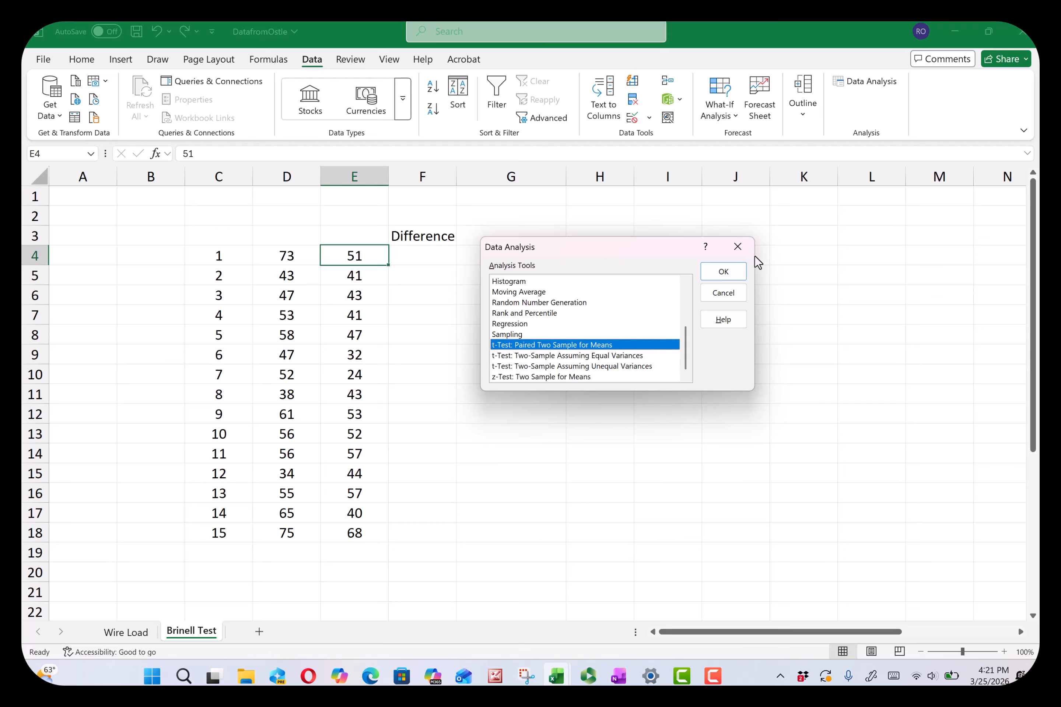
pyautogui.click(724, 273)
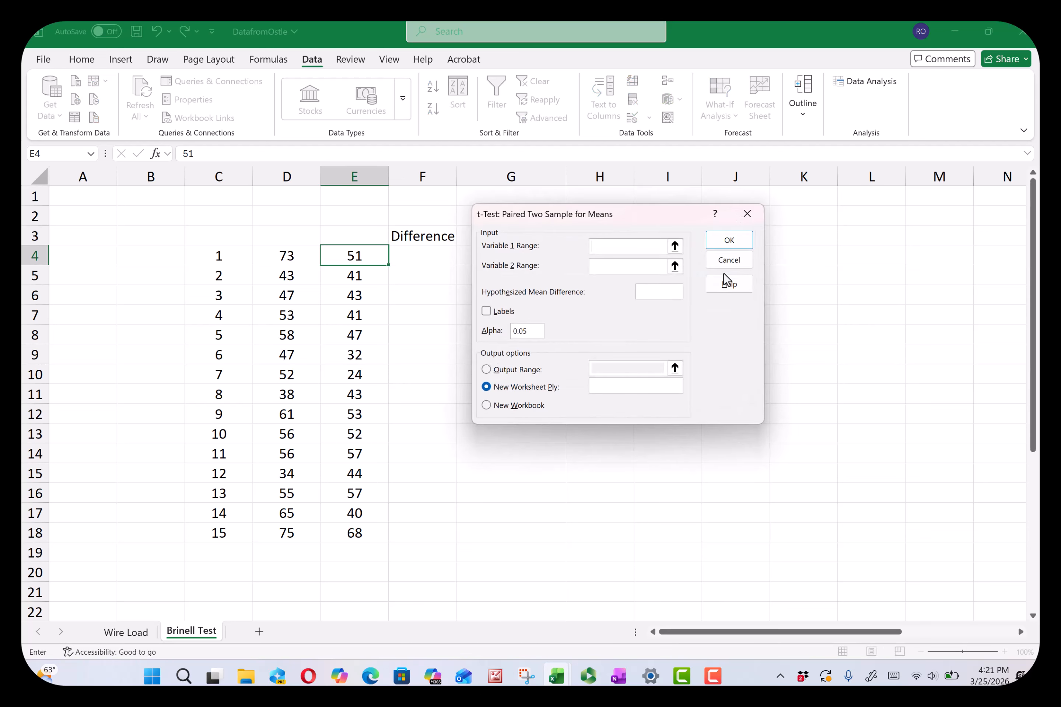
pyautogui.moveTo(655, 222); pyautogui.dragTo(846, 191)
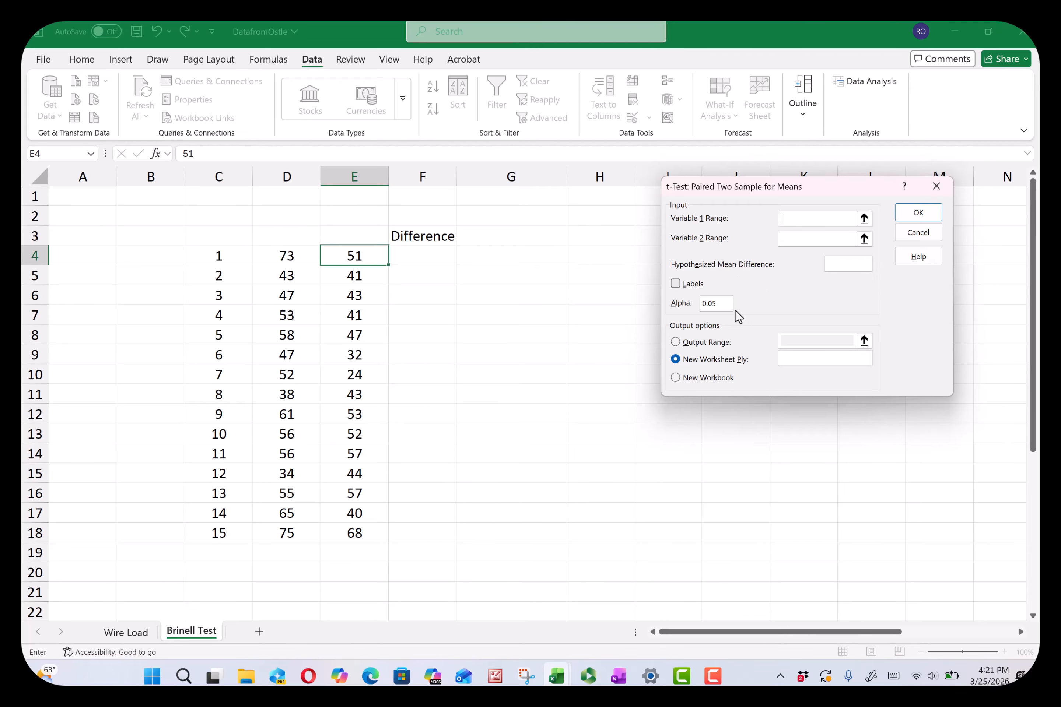
pyautogui.click(863, 218)
pyautogui.moveTo(286, 256); pyautogui.dragTo(287, 519)
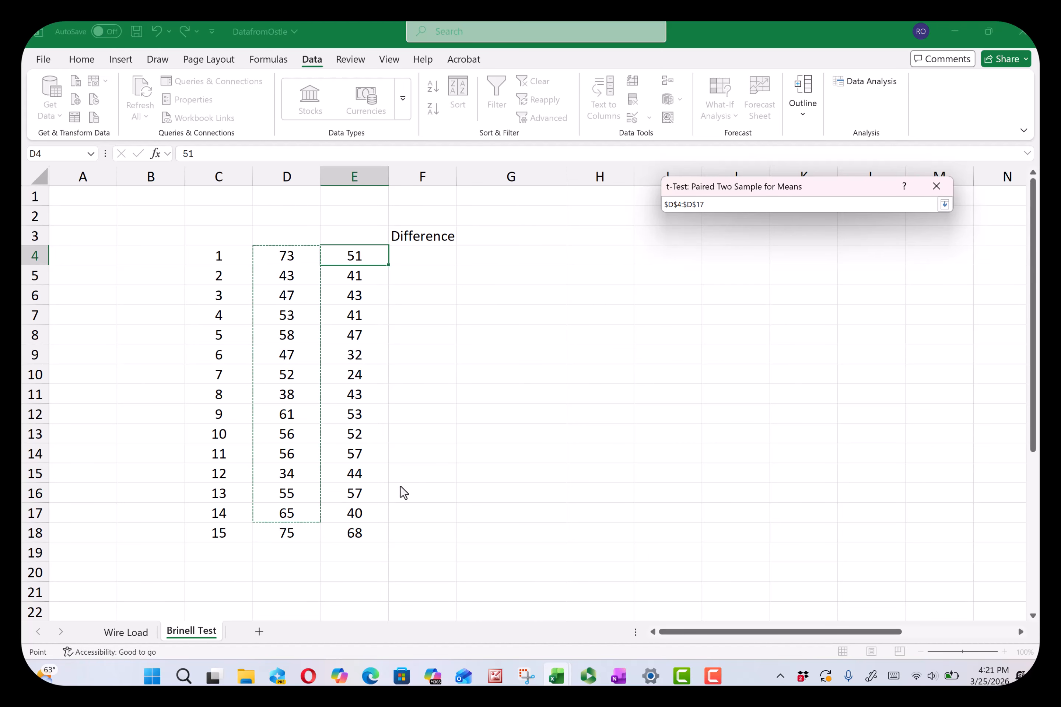
pyautogui.hotkey('shift', 'Down')
pyautogui.click(944, 204)
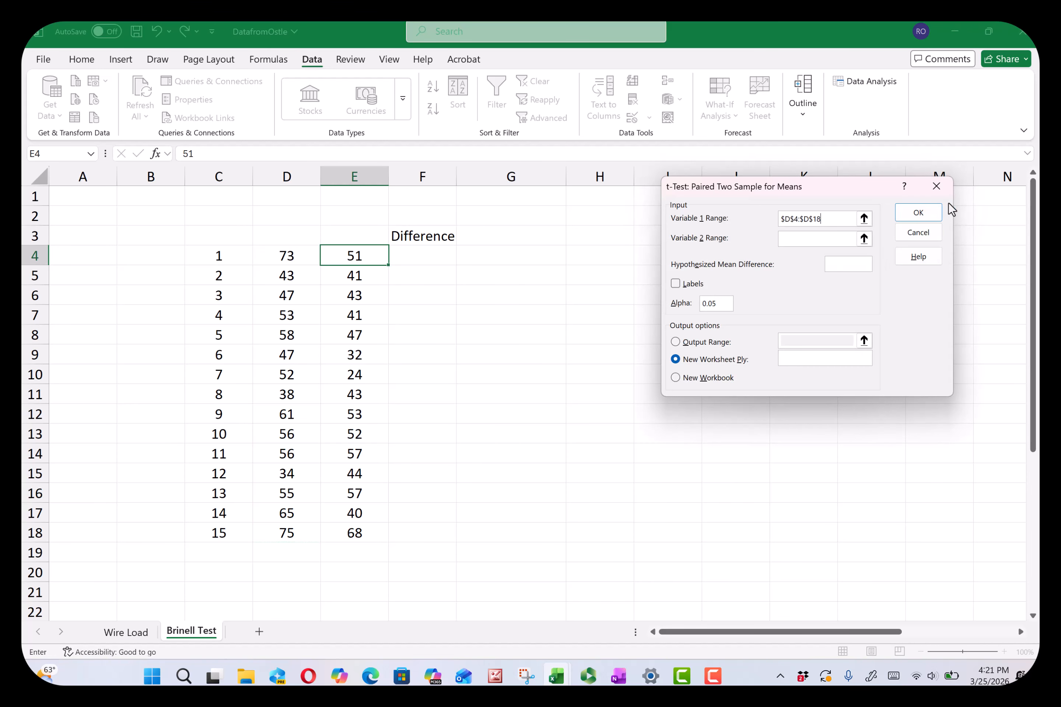
pyautogui.click(863, 238)
pyautogui.moveTo(355, 256); pyautogui.dragTo(359, 537)
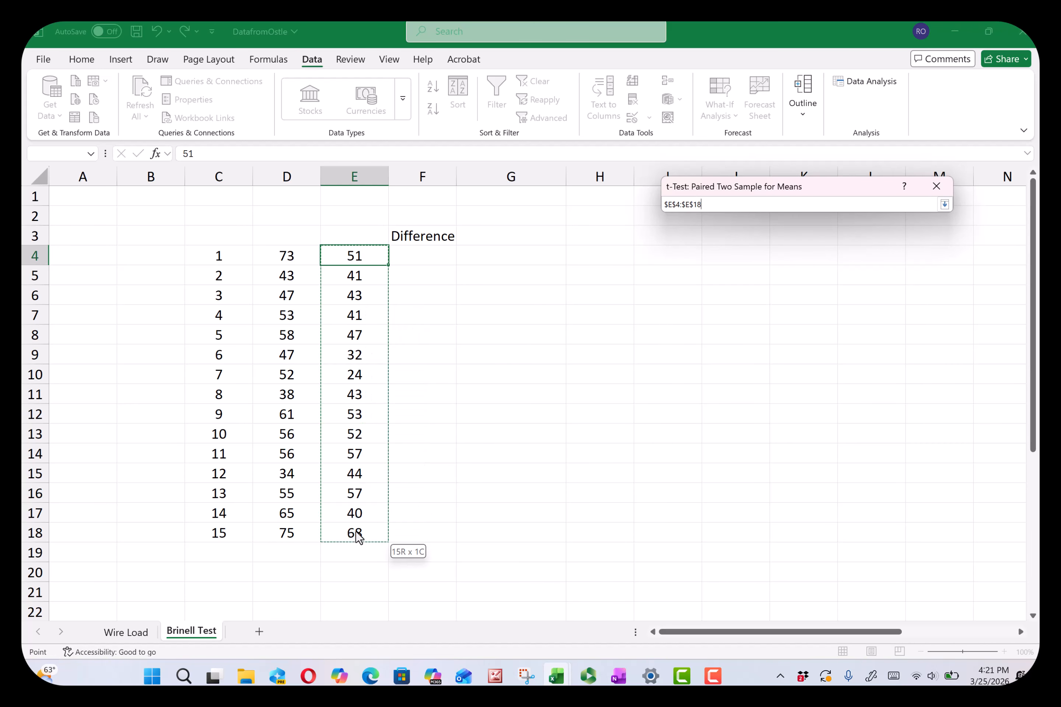
pyautogui.click(944, 204)
# Step: Set the paired t test's output range to H3 and run the analysis
pyautogui.click(965, 399)
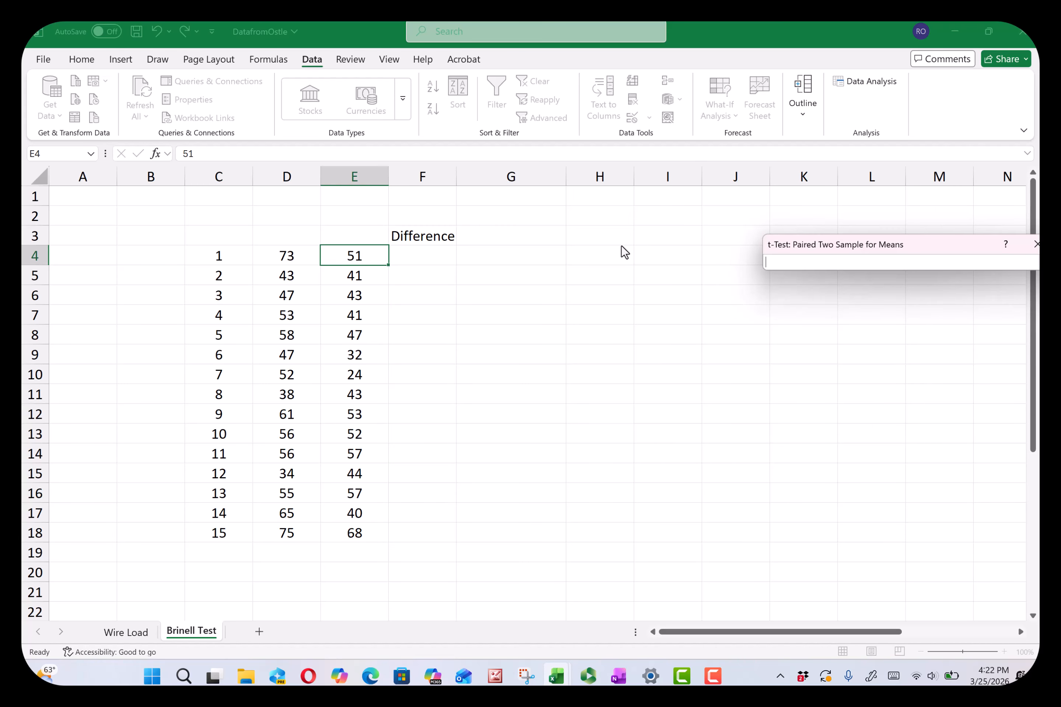
pyautogui.click(616, 244)
pyautogui.moveTo(963, 246); pyautogui.dragTo(908, 266)
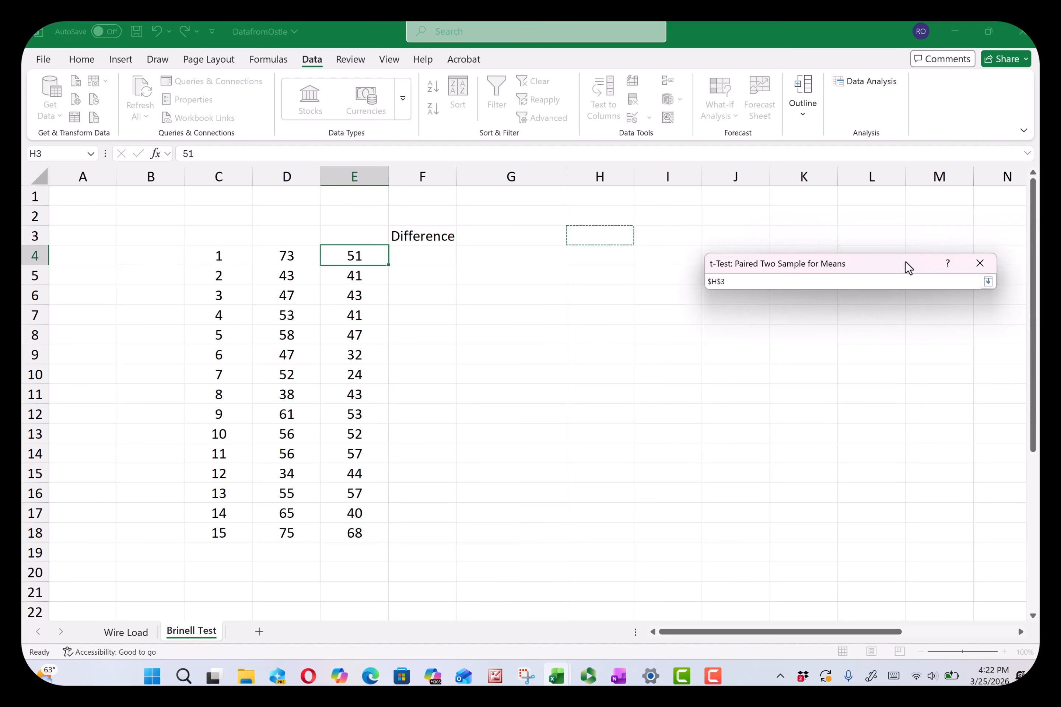
pyautogui.click(988, 281)
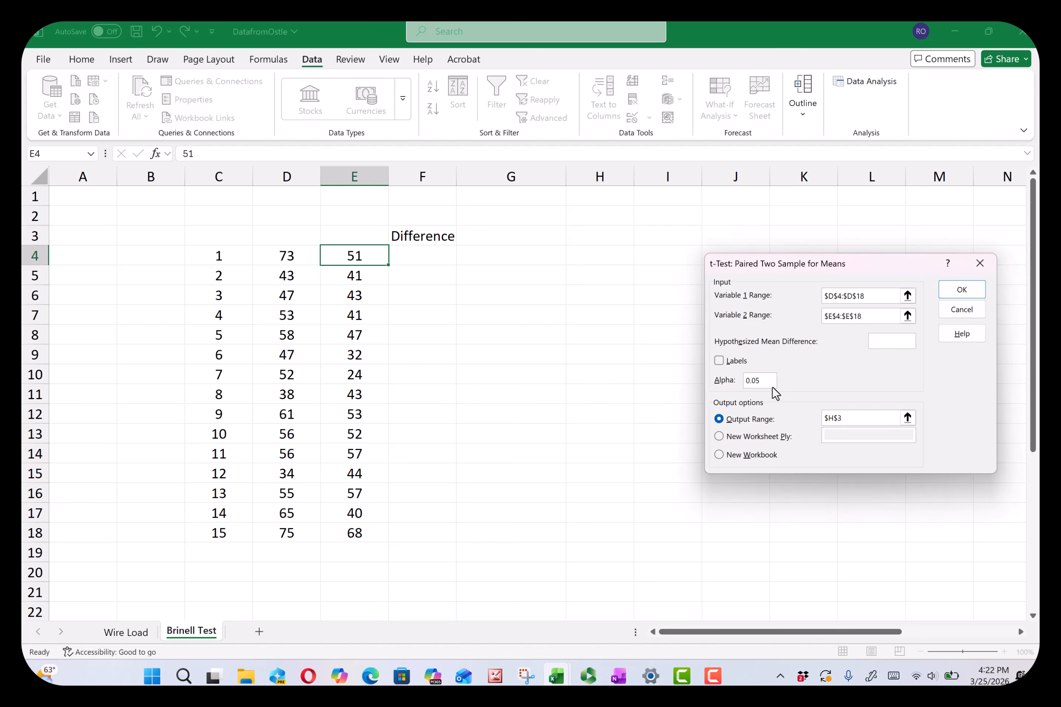
pyautogui.click(966, 291)
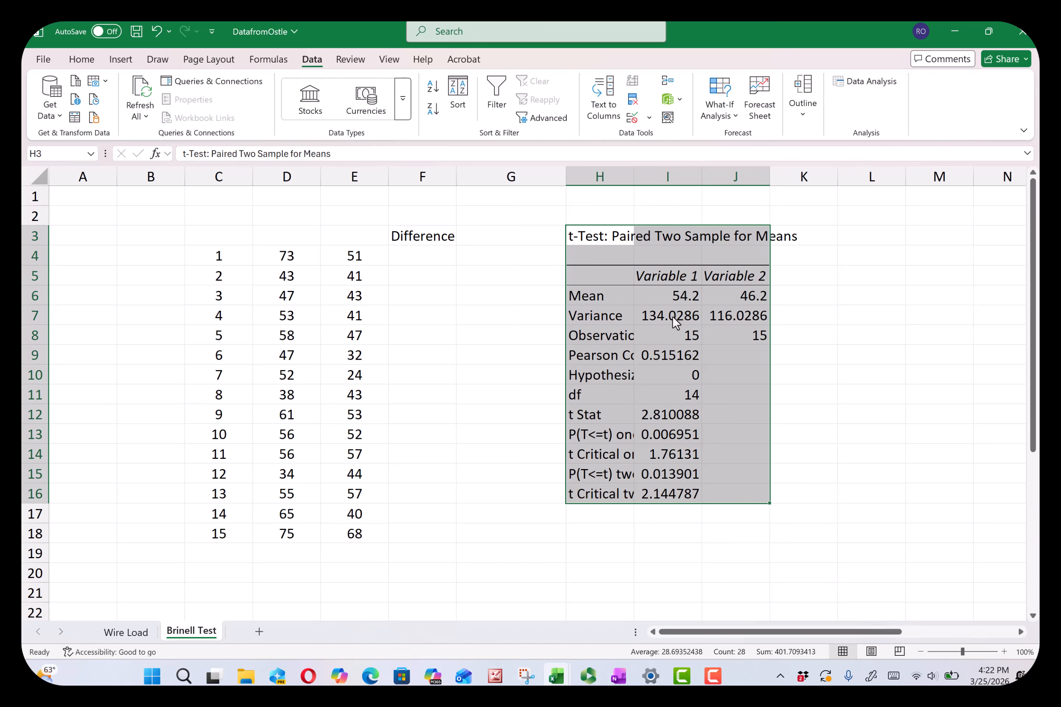
# Step: Check the means, variances, observation counts and degrees of freedom in the paired t-test output
pyautogui.click(719, 316)
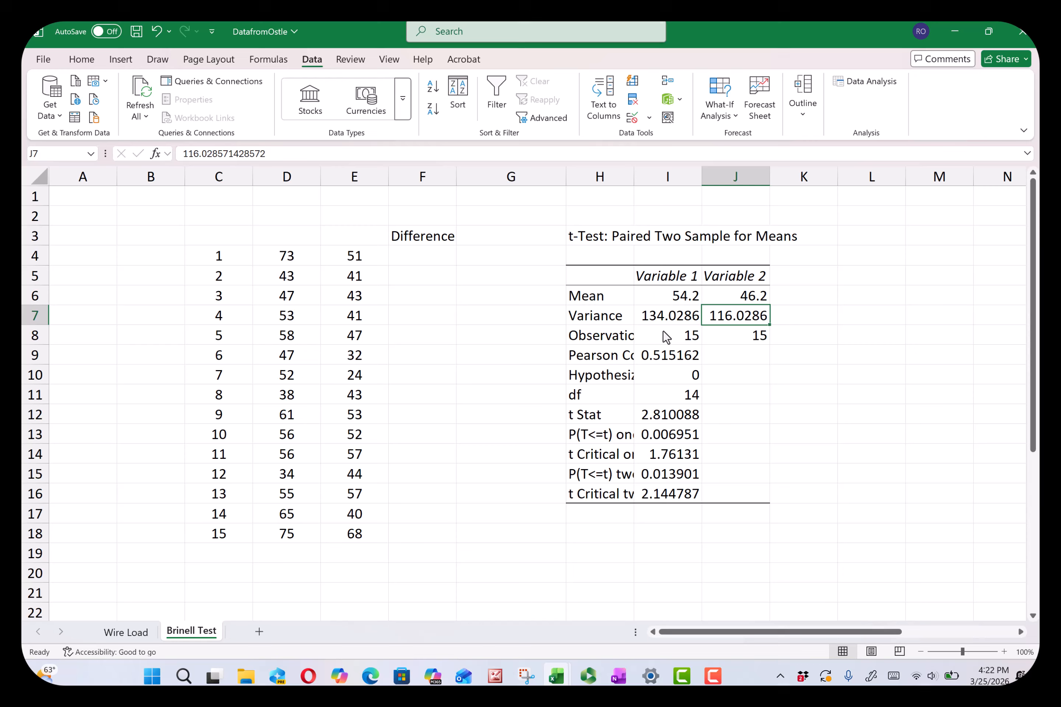
pyautogui.click(671, 299)
pyautogui.click(751, 302)
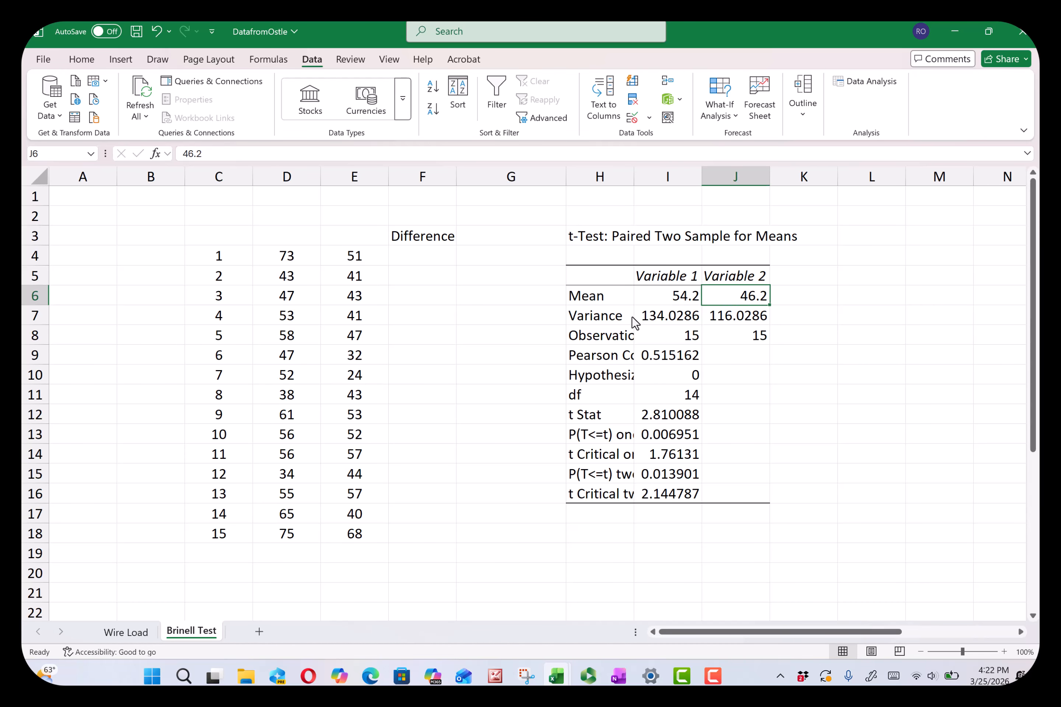
pyautogui.click(656, 321)
pyautogui.click(746, 319)
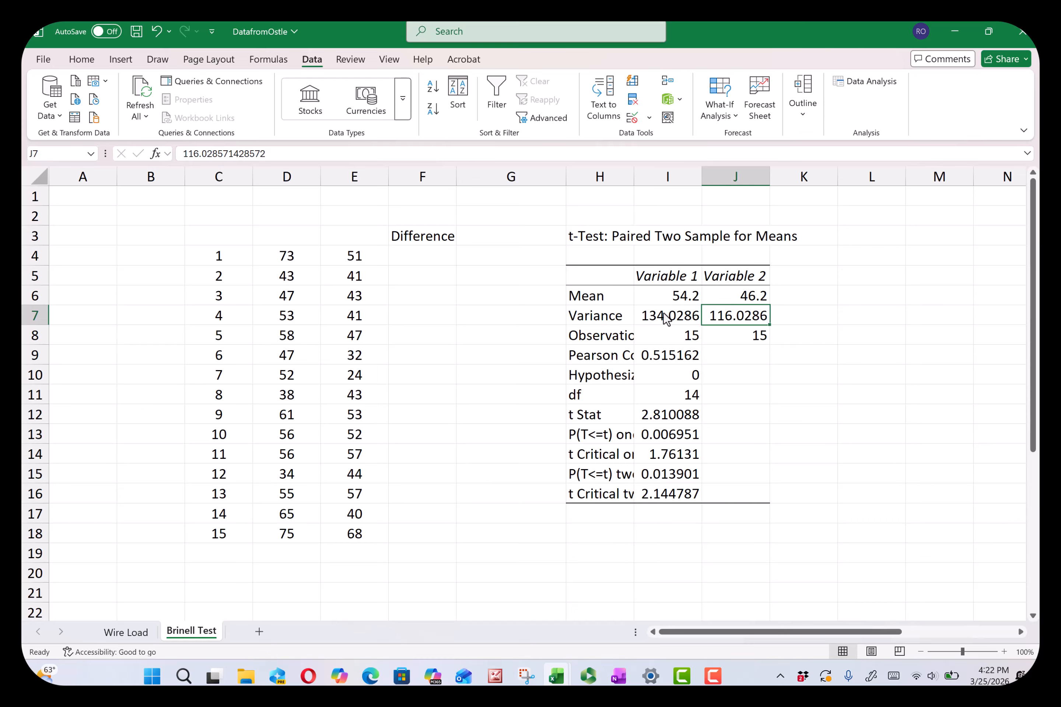
pyautogui.click(690, 337)
pyautogui.click(759, 338)
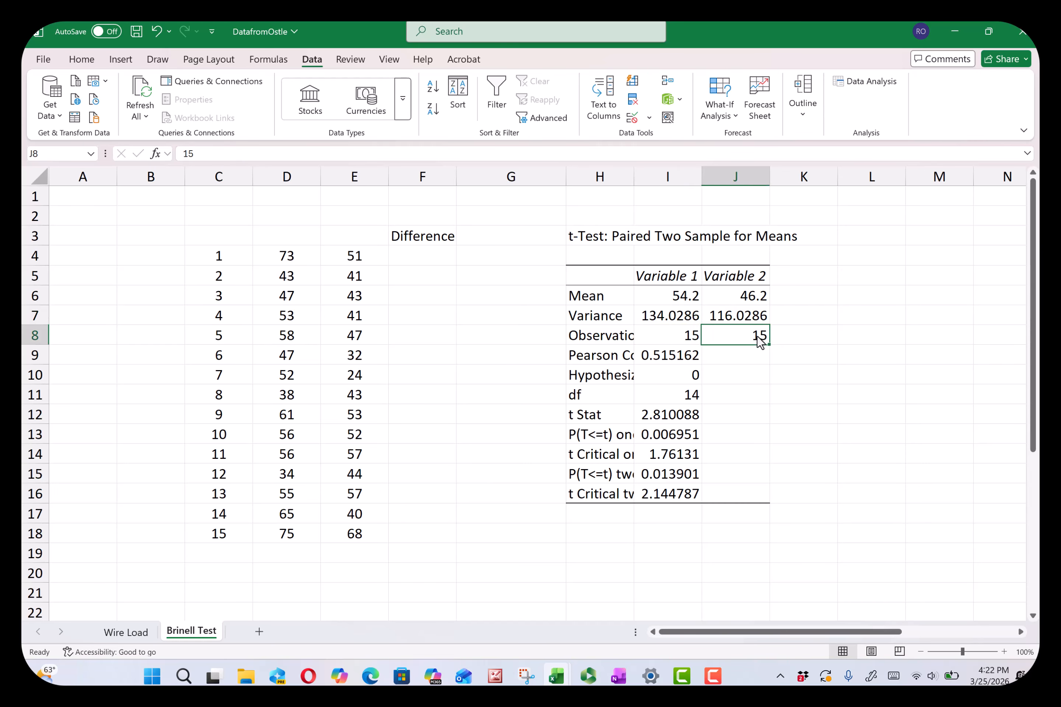
pyautogui.click(690, 397)
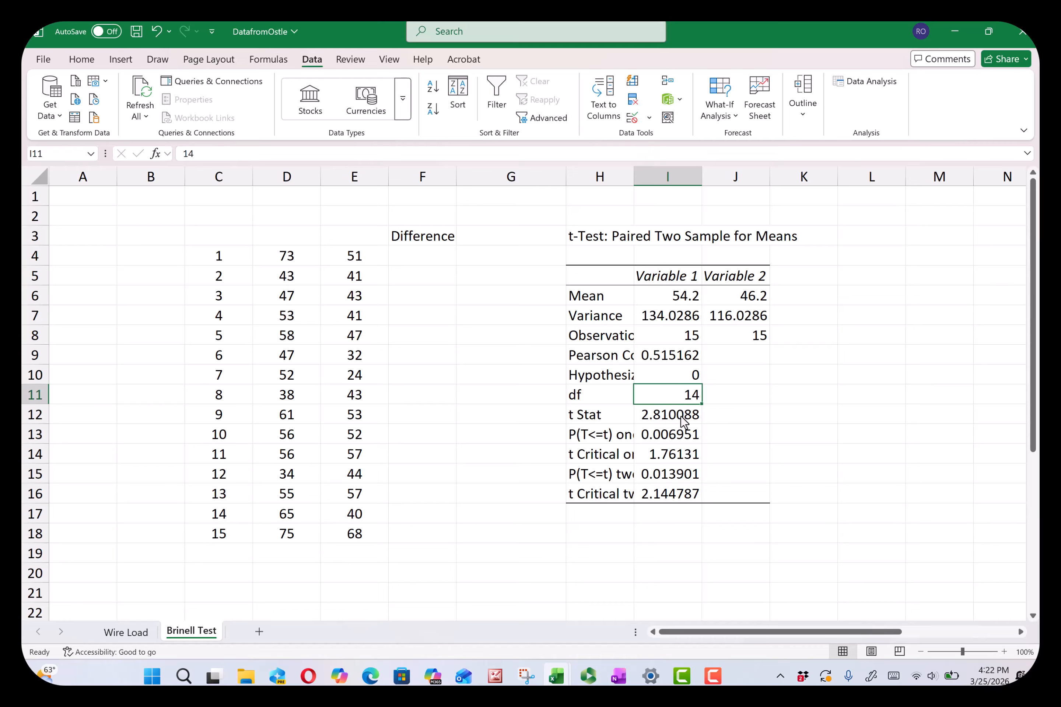
# Step: Format the paired test's t statistic, p-values and critical values in I12:I16 to three decimal places
pyautogui.moveTo(681, 416); pyautogui.dragTo(694, 504)
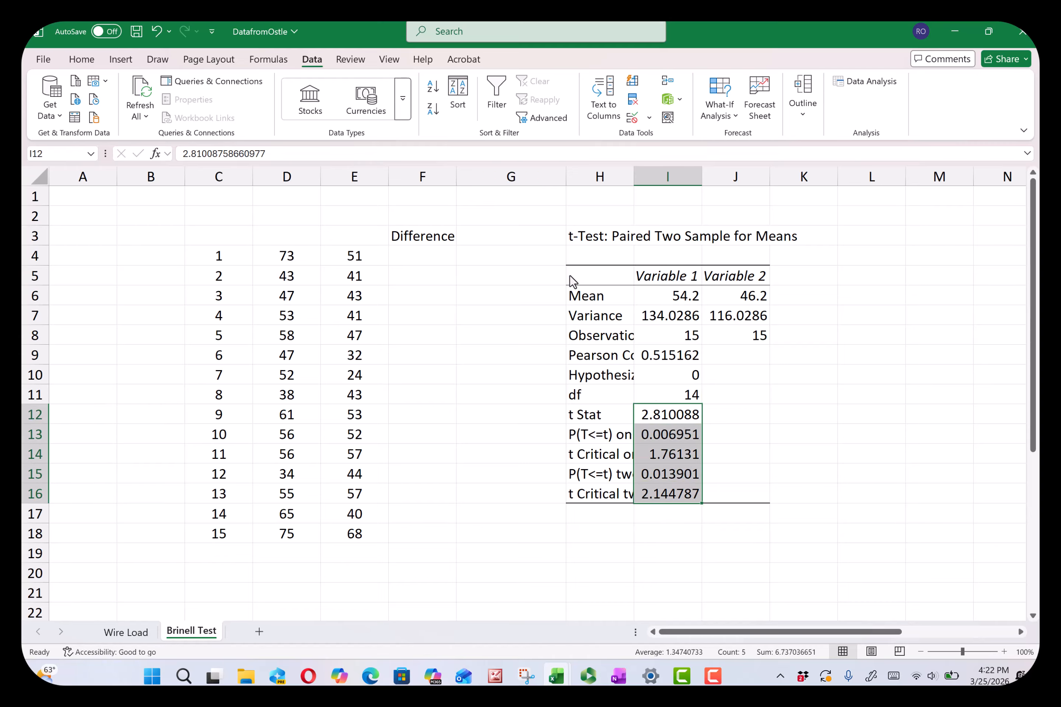
pyautogui.click(83, 63)
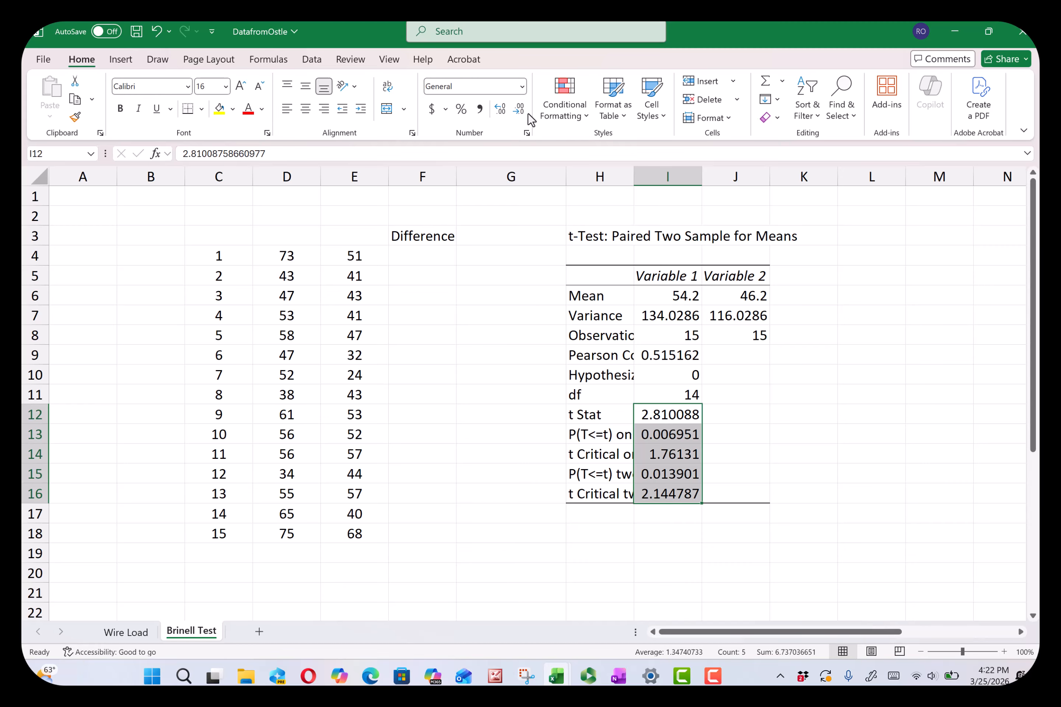
pyautogui.click(519, 111)
pyautogui.click(519, 112)
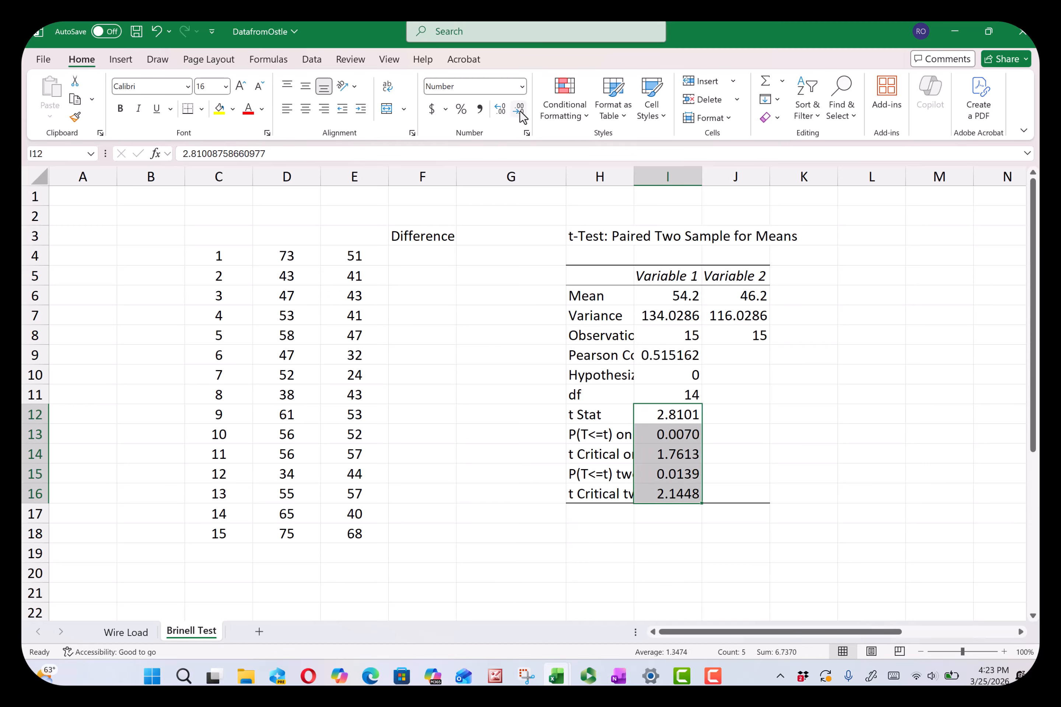
pyautogui.click(519, 111)
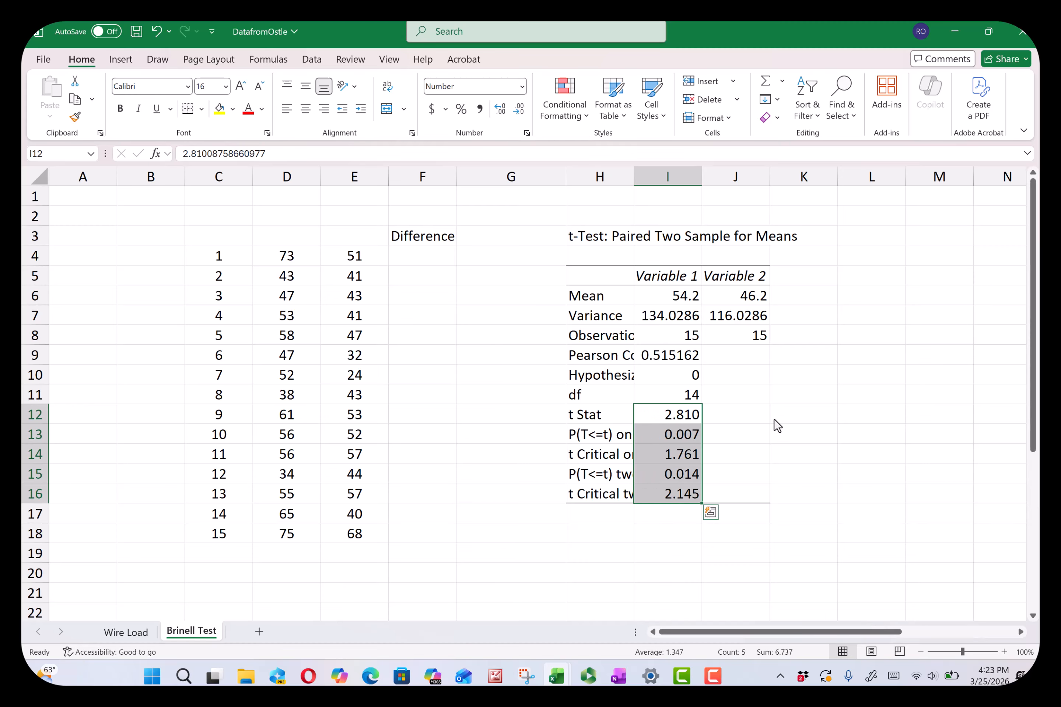
pyautogui.click(675, 414)
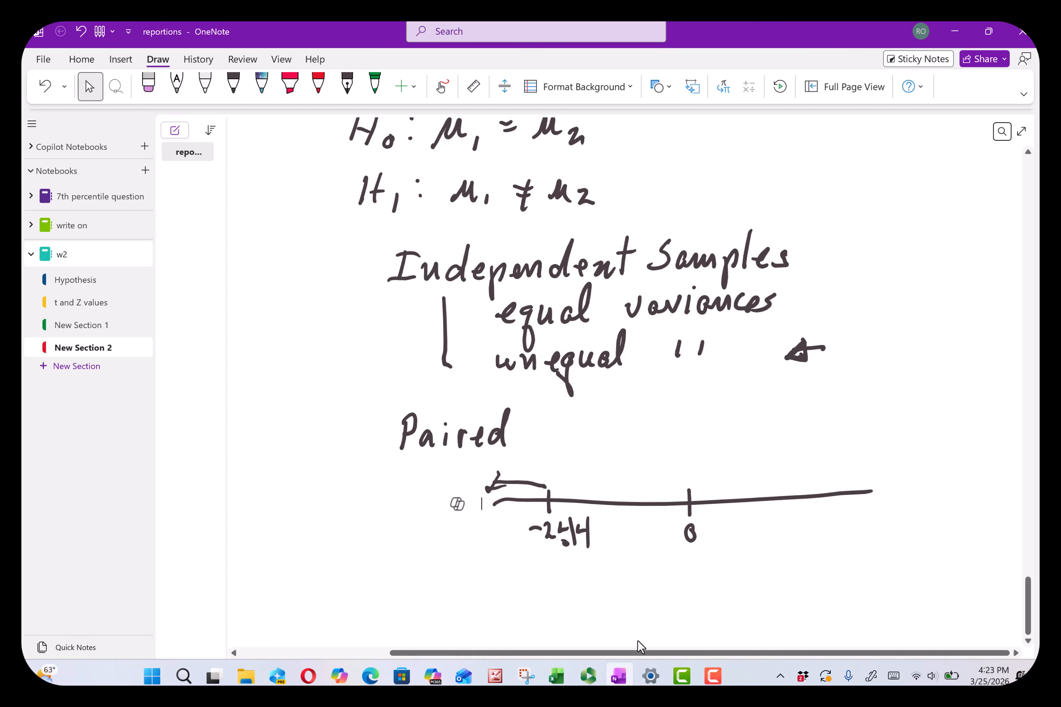
# Step: In OneNote, draw a number line below the Paired sketch with a mark near its right end, labelling the upper tail .05
pyautogui.scroll(-5, 638, 641)
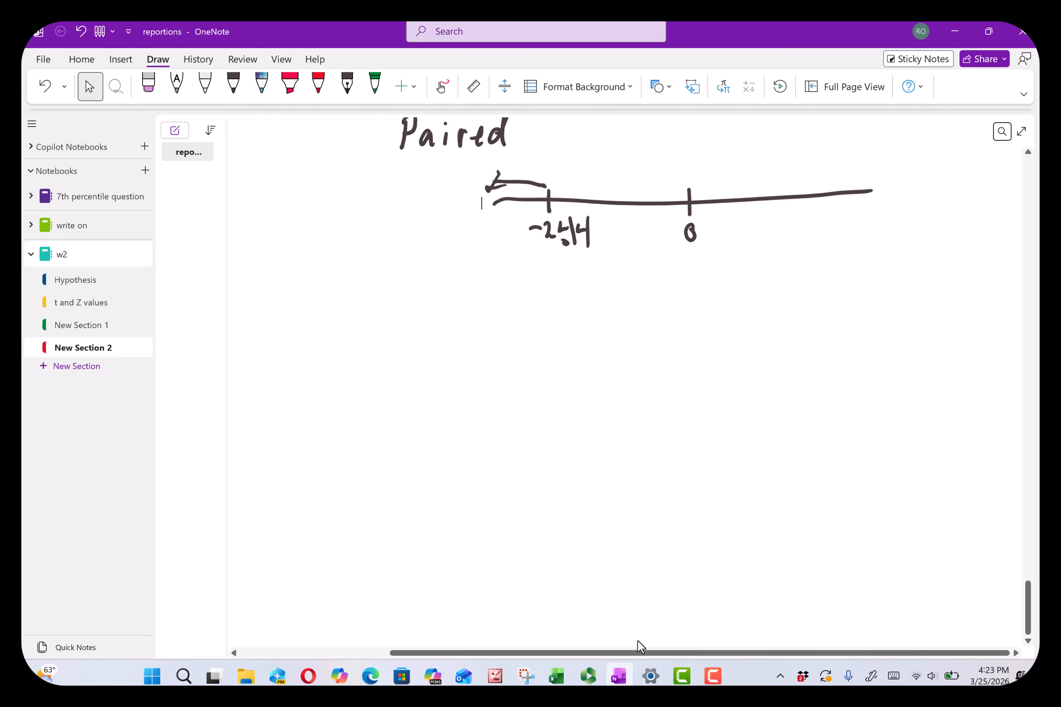
pyautogui.click(233, 84)
pyautogui.moveTo(415, 356); pyautogui.dragTo(898, 343)
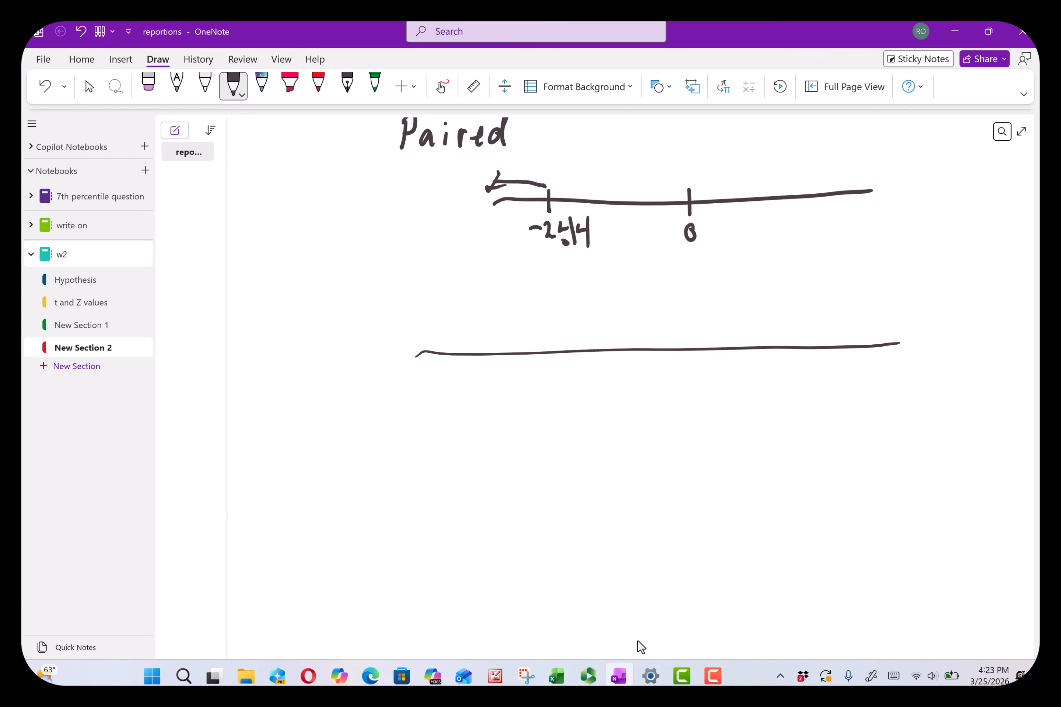
pyautogui.moveTo(807, 337)
pyautogui.mouseDown()
pyautogui.moveTo(811, 364)
pyautogui.moveTo(868, 319)
pyautogui.moveTo(864, 296)
pyautogui.moveTo(879, 306)
pyautogui.moveTo(904, 276)
pyautogui.mouseUp()
pyautogui.click(845, 311)
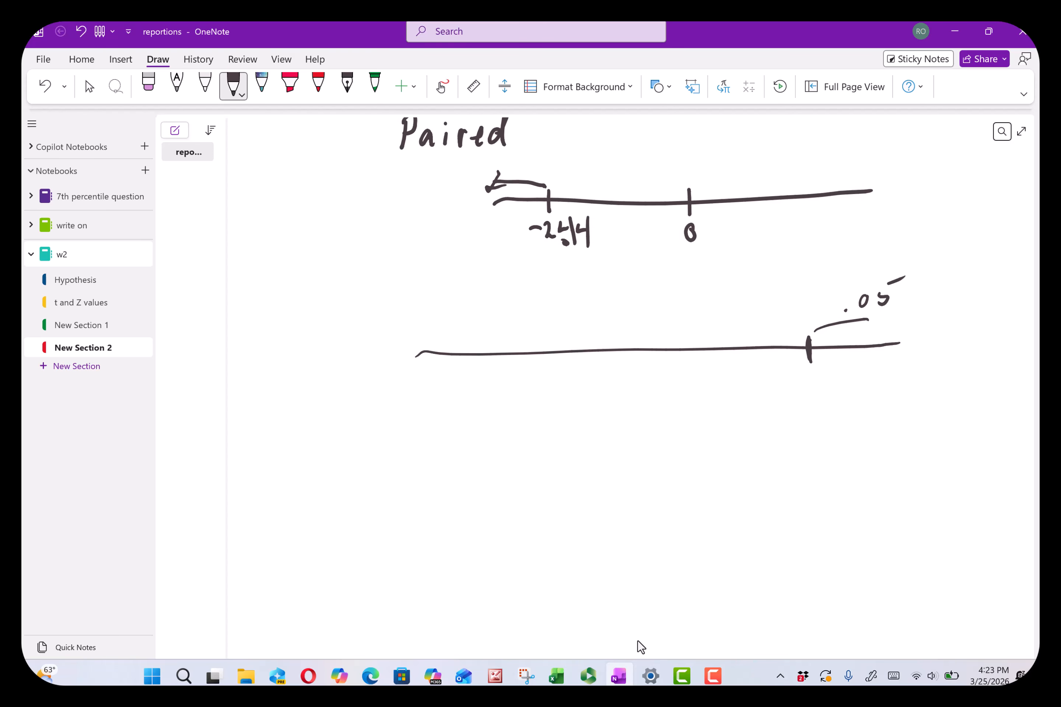
# Step: Draw another number line below with a mark near each end, label both tails .025, and return to the DatafromOstle workbook in Excel
pyautogui.moveTo(435, 497)
pyautogui.mouseDown()
pyautogui.moveTo(926, 476)
pyautogui.moveTo(895, 496)
pyautogui.mouseUp()
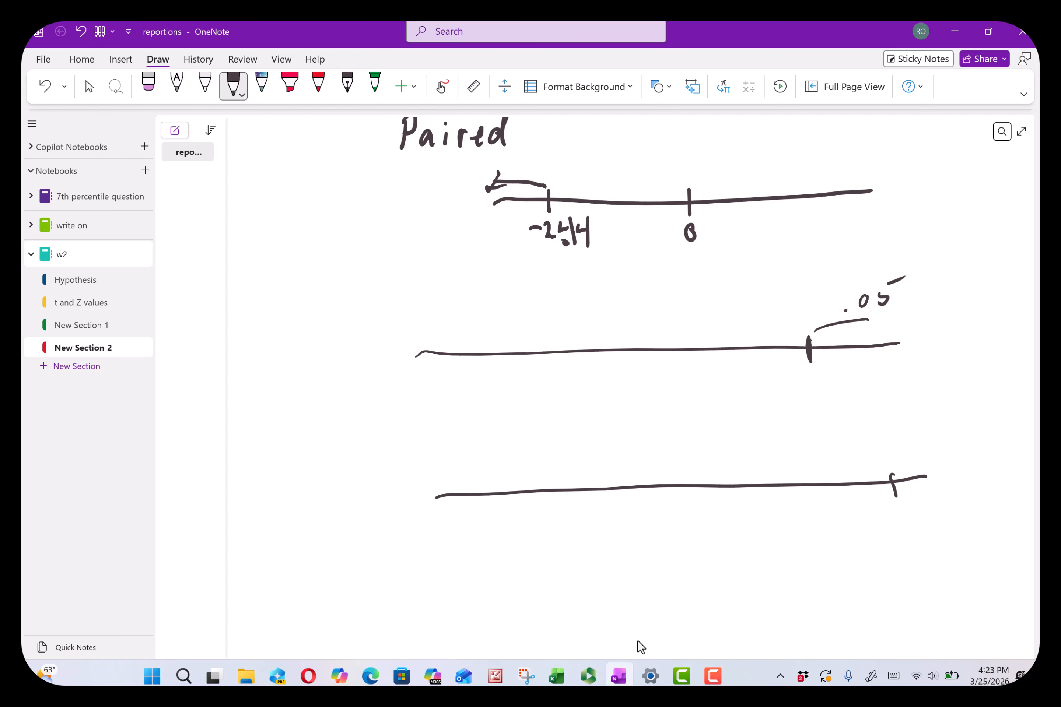
pyautogui.moveTo(466, 486); pyautogui.dragTo(473, 511)
pyautogui.moveTo(443, 461)
pyautogui.mouseDown()
pyautogui.moveTo(460, 466)
pyautogui.moveTo(468, 439)
pyautogui.mouseUp()
pyautogui.moveTo(917, 451)
pyautogui.mouseDown()
pyautogui.moveTo(909, 464)
pyautogui.moveTo(939, 459)
pyautogui.moveTo(957, 434)
pyautogui.mouseUp()
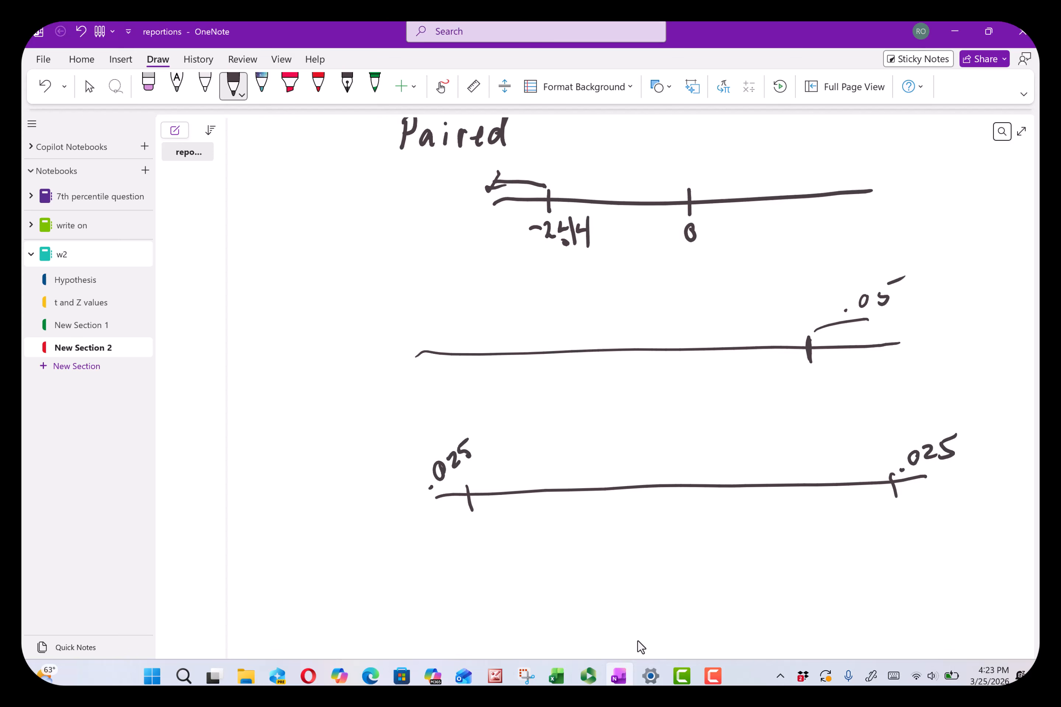
pyautogui.click(556, 680)
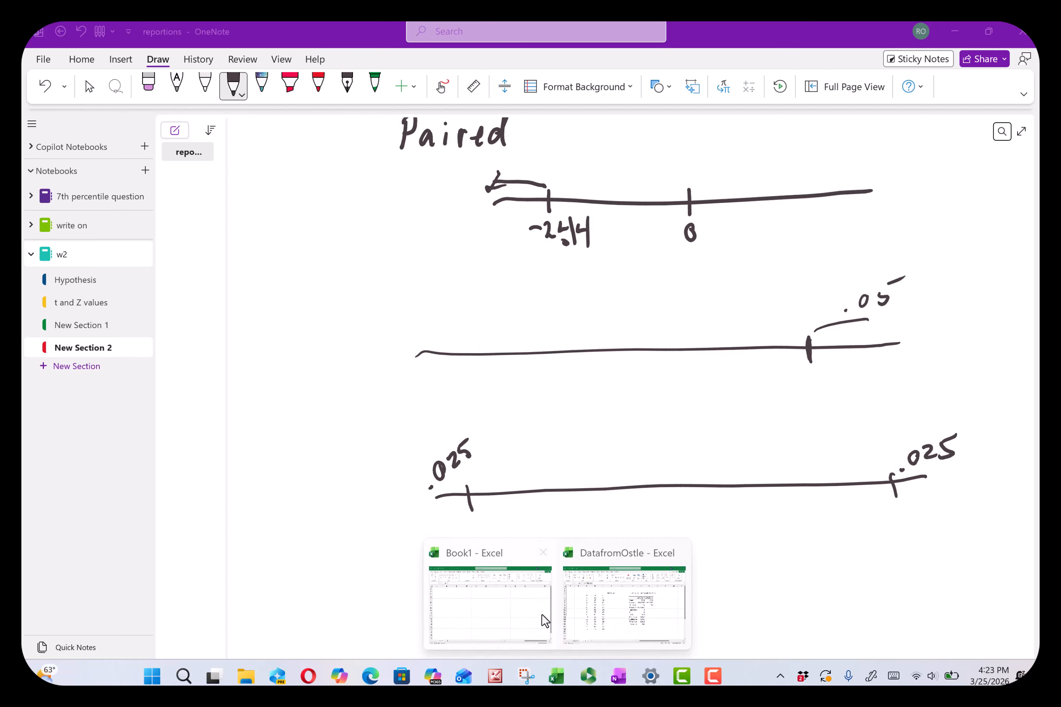
pyautogui.click(627, 593)
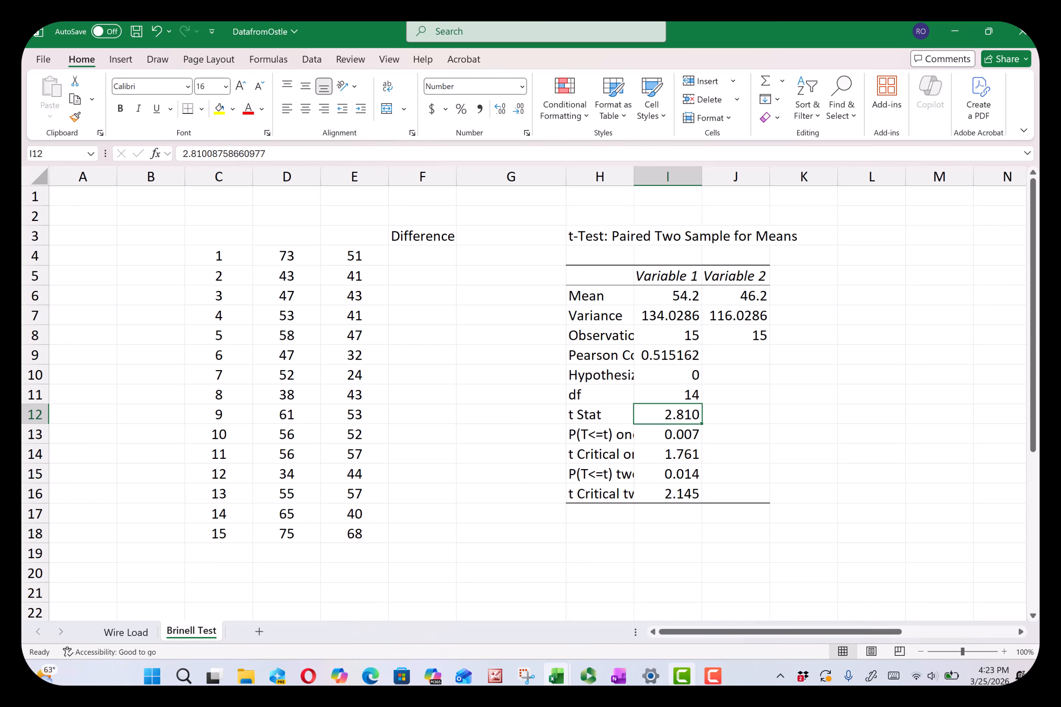
# Step: In OneNote, label the one-tail number line's critical mark 1.761 and add a separate mark farther right labelled 2.8
pyautogui.click(621, 677)
pyautogui.click(804, 391)
pyautogui.moveTo(794, 375)
pyautogui.mouseDown()
pyautogui.moveTo(793, 397)
pyautogui.moveTo(840, 395)
pyautogui.moveTo(834, 388)
pyautogui.mouseUp()
pyautogui.moveTo(860, 376); pyautogui.dragTo(858, 397)
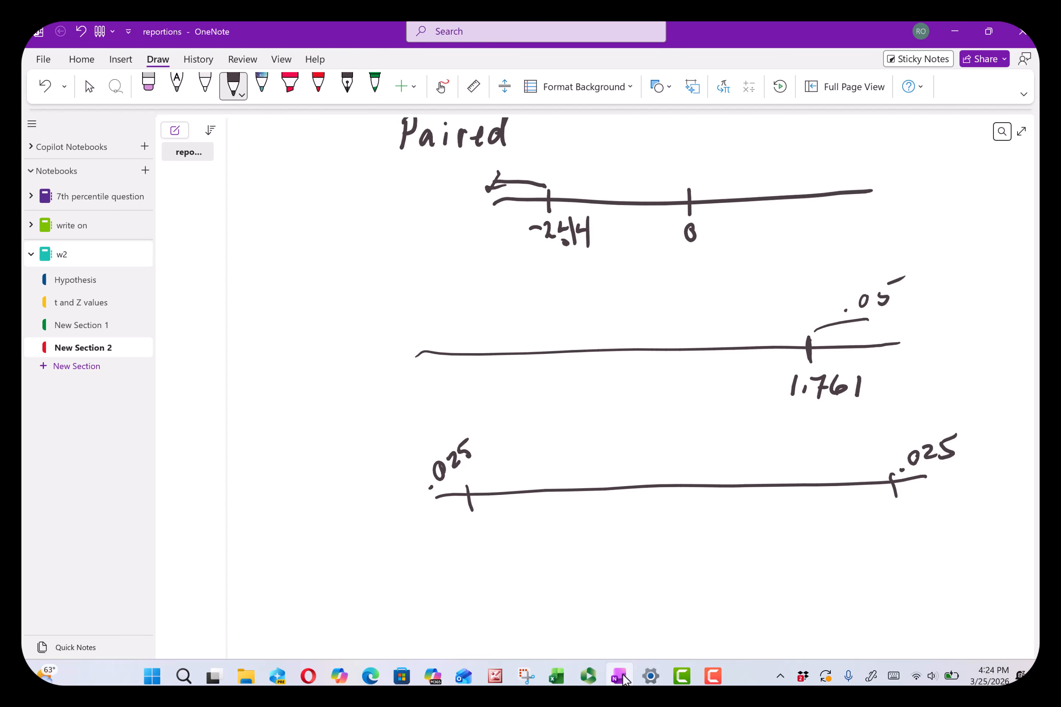
pyautogui.moveTo(950, 340)
pyautogui.mouseDown()
pyautogui.moveTo(946, 392)
pyautogui.moveTo(963, 369)
pyautogui.mouseUp()
pyautogui.click(949, 389)
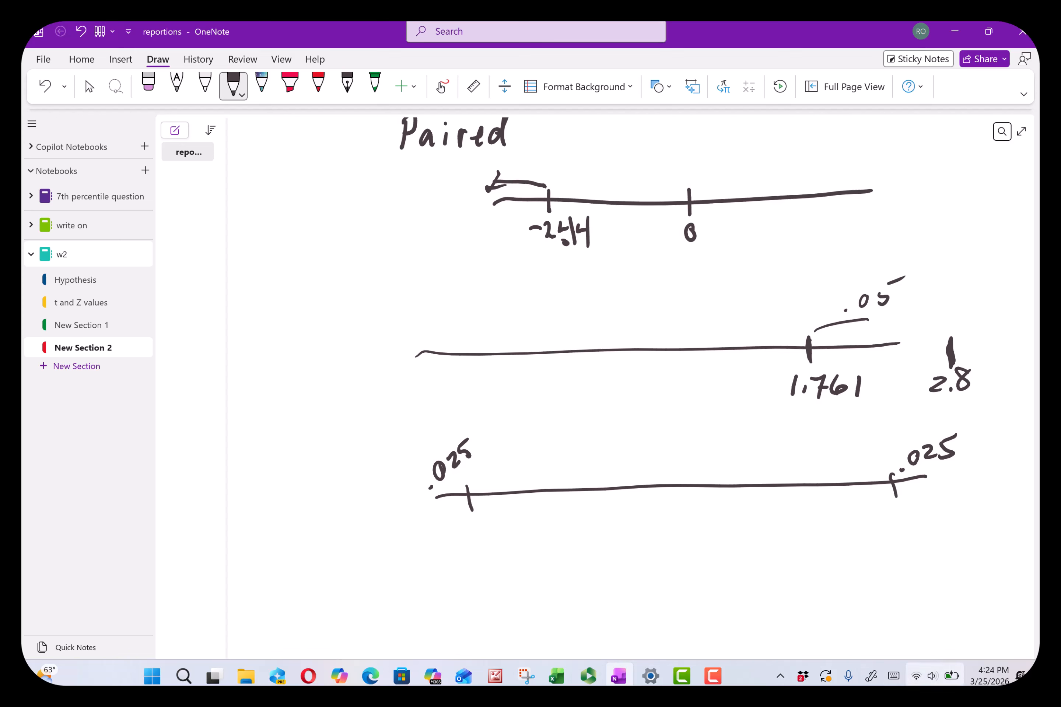
pyautogui.click(951, 401)
pyautogui.moveTo(619, 679)
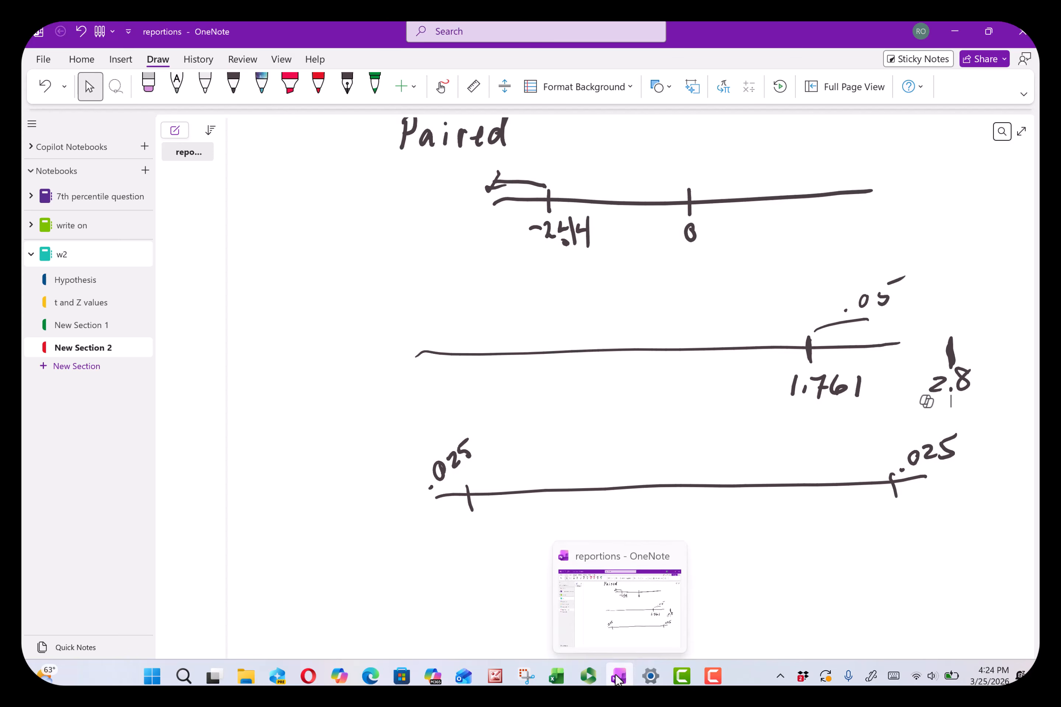
pyautogui.click(631, 637)
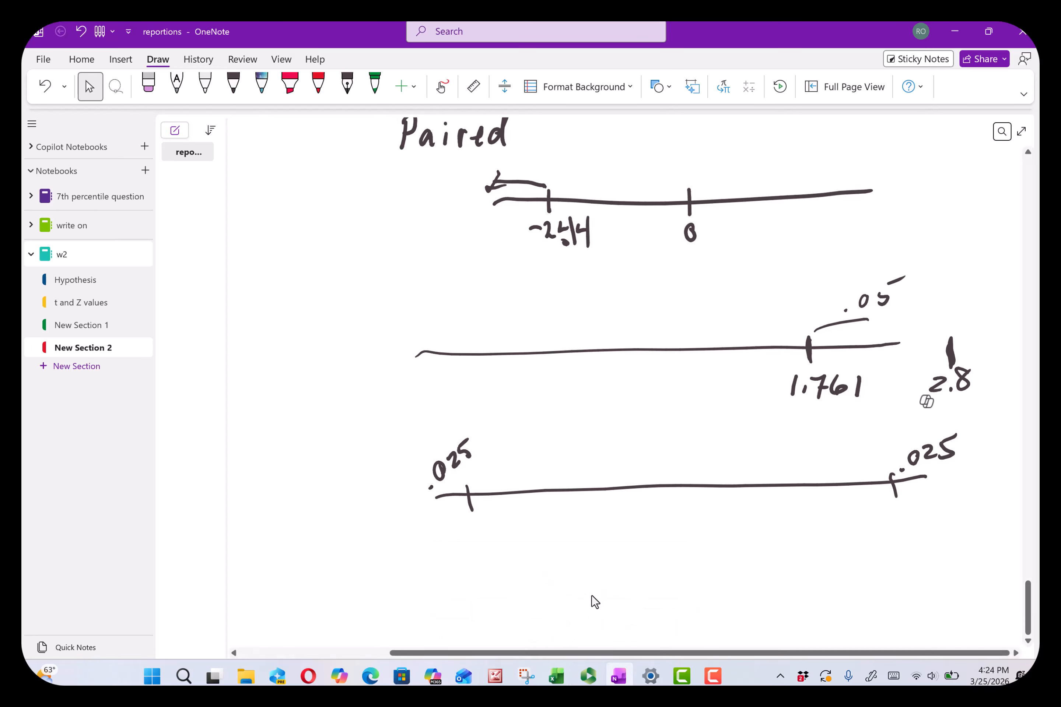
# Step: Return to the DatafromOstle workbook in Excel and circle the two-tail critical t value in I16
pyautogui.click(556, 676)
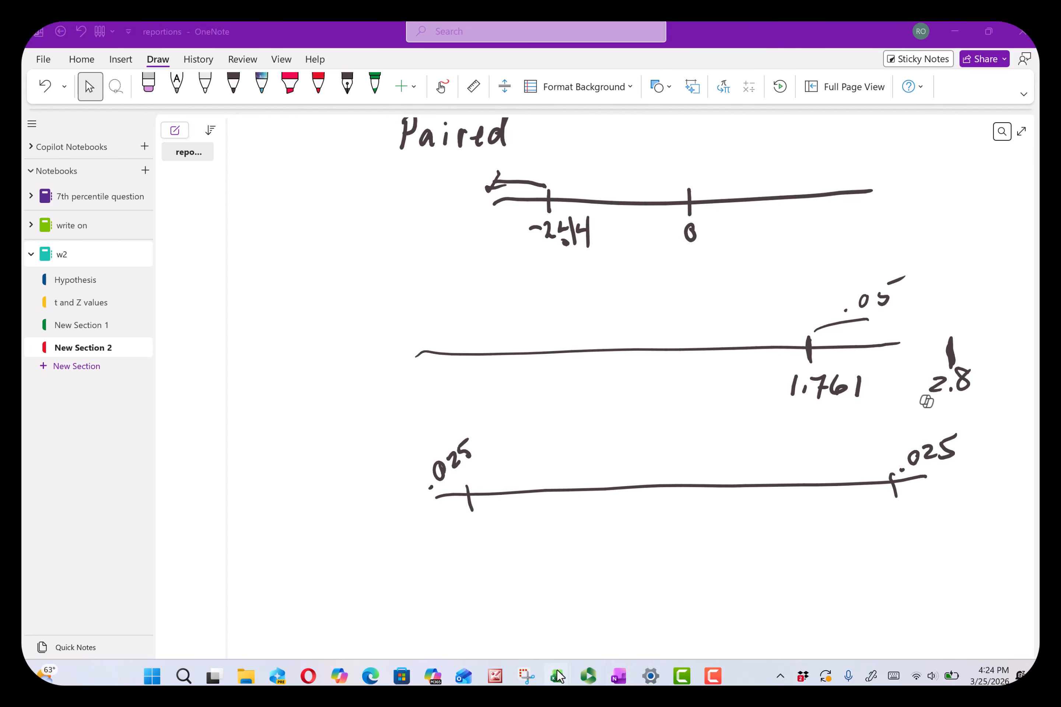
pyautogui.click(632, 615)
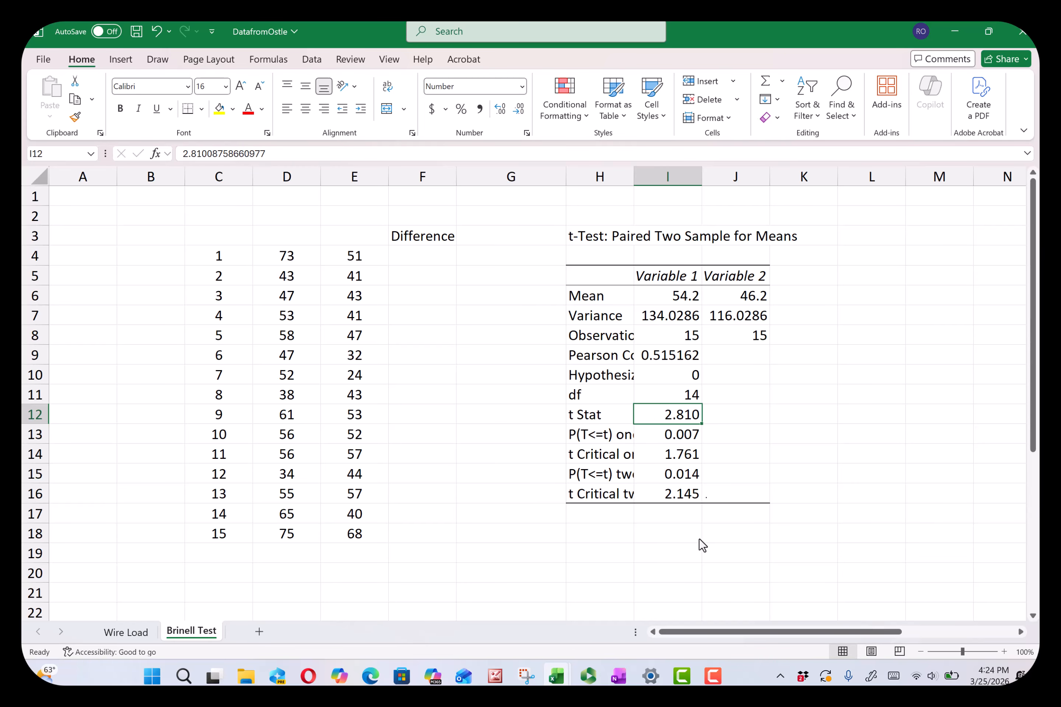
pyautogui.moveTo(709, 485)
pyautogui.mouseDown()
pyautogui.moveTo(667, 489)
pyautogui.moveTo(707, 494)
pyautogui.mouseUp()
# Step: In OneNote, label the two-tail line's critical marks 2.145 and -2.145, and extend its right end with another mark
pyautogui.click(624, 679)
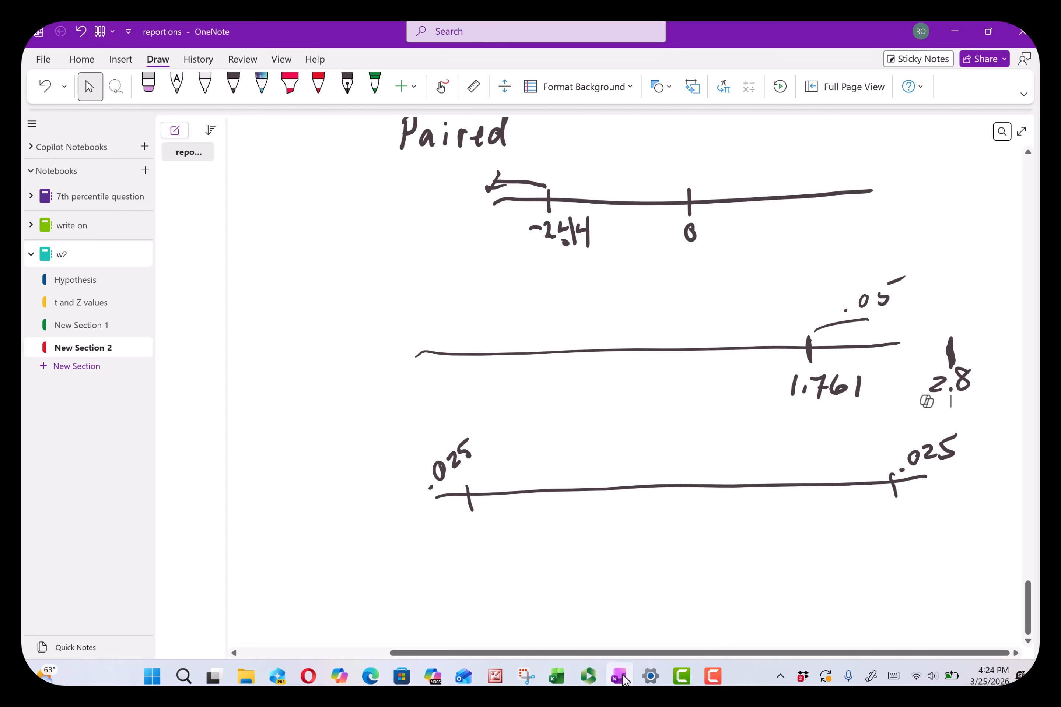
pyautogui.click(234, 82)
pyautogui.click(897, 526)
pyautogui.moveTo(876, 518)
pyautogui.mouseDown()
pyautogui.moveTo(890, 530)
pyautogui.moveTo(923, 520)
pyautogui.mouseUp()
pyautogui.moveTo(923, 510)
pyautogui.mouseDown()
pyautogui.moveTo(917, 532)
pyautogui.moveTo(946, 498)
pyautogui.mouseUp()
pyautogui.moveTo(437, 533)
pyautogui.mouseDown()
pyautogui.moveTo(492, 540)
pyautogui.moveTo(511, 527)
pyautogui.mouseUp()
pyautogui.moveTo(509, 514)
pyautogui.mouseDown()
pyautogui.moveTo(507, 539)
pyautogui.moveTo(529, 528)
pyautogui.moveTo(519, 535)
pyautogui.mouseUp()
pyautogui.moveTo(520, 516); pyautogui.dragTo(532, 511)
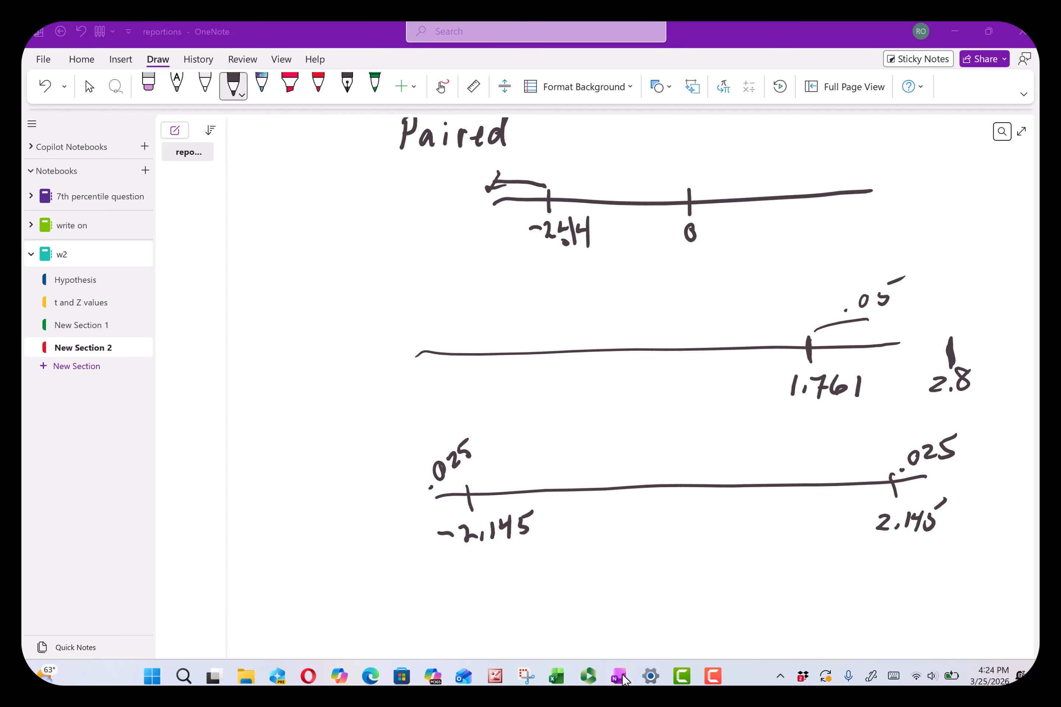
pyautogui.moveTo(964, 466)
pyautogui.mouseDown()
pyautogui.moveTo(967, 493)
pyautogui.moveTo(959, 483)
pyautogui.moveTo(995, 481)
pyautogui.mouseUp()
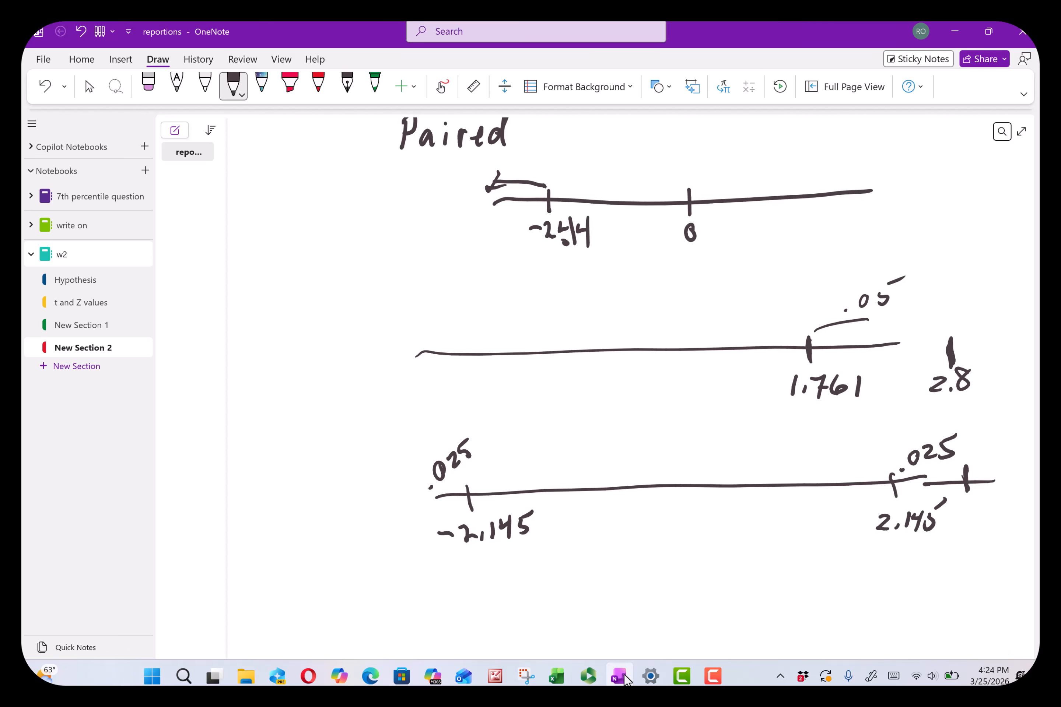
# Step: Write H0: μ1 ≤ μ2 and H1: μ1 > μ2 above the one-tail line and draw an arrow toward the upper tail
pyautogui.moveTo(522, 282)
pyautogui.mouseDown()
pyautogui.moveTo(521, 300)
pyautogui.moveTo(585, 307)
pyautogui.moveTo(611, 294)
pyautogui.mouseUp()
pyautogui.moveTo(596, 301); pyautogui.dragTo(655, 301)
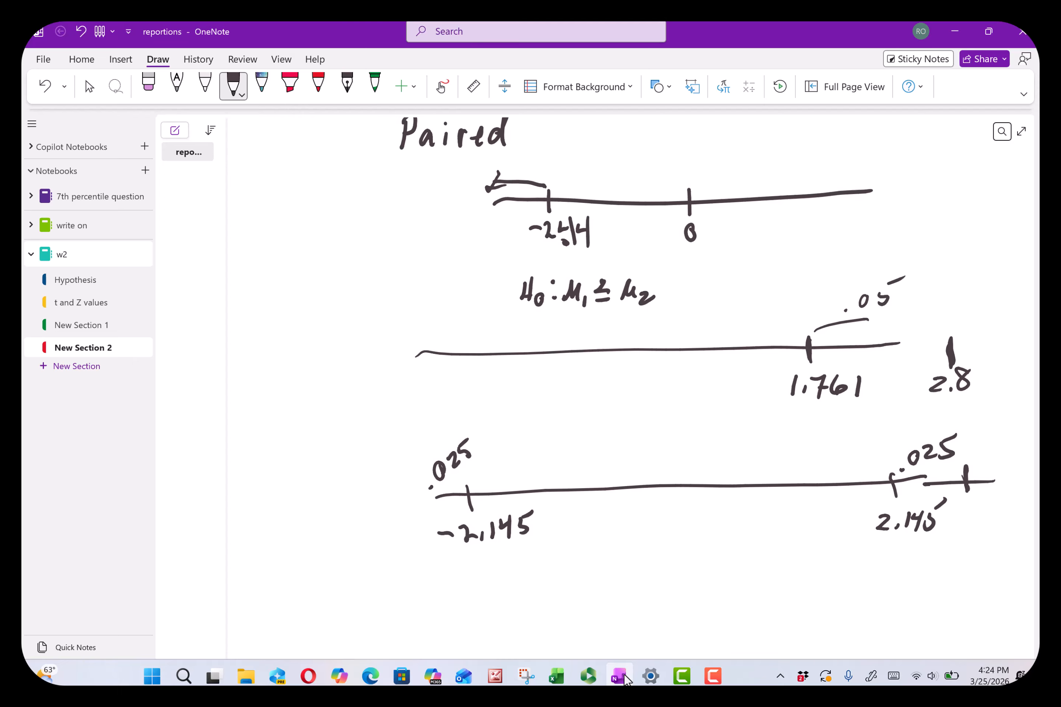
pyautogui.moveTo(520, 319); pyautogui.dragTo(519, 338)
pyautogui.moveTo(529, 317); pyautogui.dragTo(527, 333)
pyautogui.moveTo(537, 338)
pyautogui.mouseDown()
pyautogui.moveTo(580, 324)
pyautogui.moveTo(588, 336)
pyautogui.mouseUp()
pyautogui.moveTo(593, 332)
pyautogui.mouseDown()
pyautogui.moveTo(592, 342)
pyautogui.moveTo(629, 338)
pyautogui.moveTo(647, 325)
pyautogui.moveTo(667, 338)
pyautogui.mouseUp()
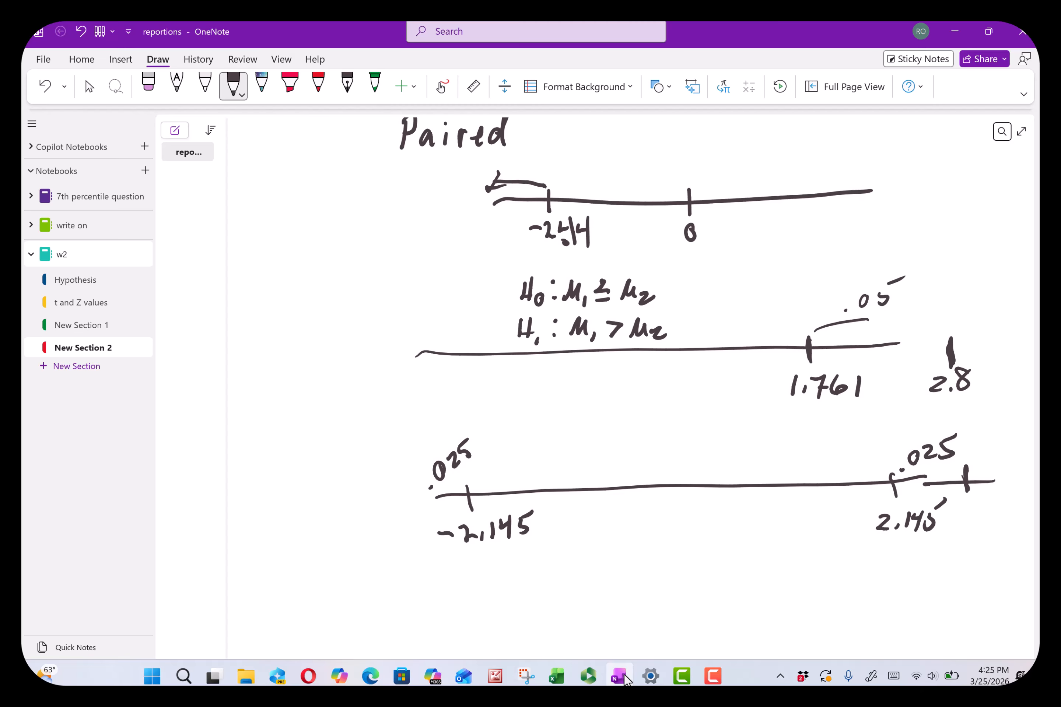
pyautogui.moveTo(739, 321)
pyautogui.mouseDown()
pyautogui.moveTo(788, 323)
pyautogui.moveTo(767, 341)
pyautogui.mouseUp()
# Step: Write the two-tail hypotheses H0: μ1 = μ2 and H1: μ1 ≠ μ2 above the two-tail number line
pyautogui.moveTo(538, 409); pyautogui.dragTo(537, 432)
pyautogui.moveTo(550, 403); pyautogui.dragTo(550, 434)
pyautogui.moveTo(539, 421)
pyautogui.mouseDown()
pyautogui.moveTo(619, 432)
pyautogui.moveTo(645, 415)
pyautogui.mouseUp()
pyautogui.moveTo(635, 426); pyautogui.dragTo(692, 432)
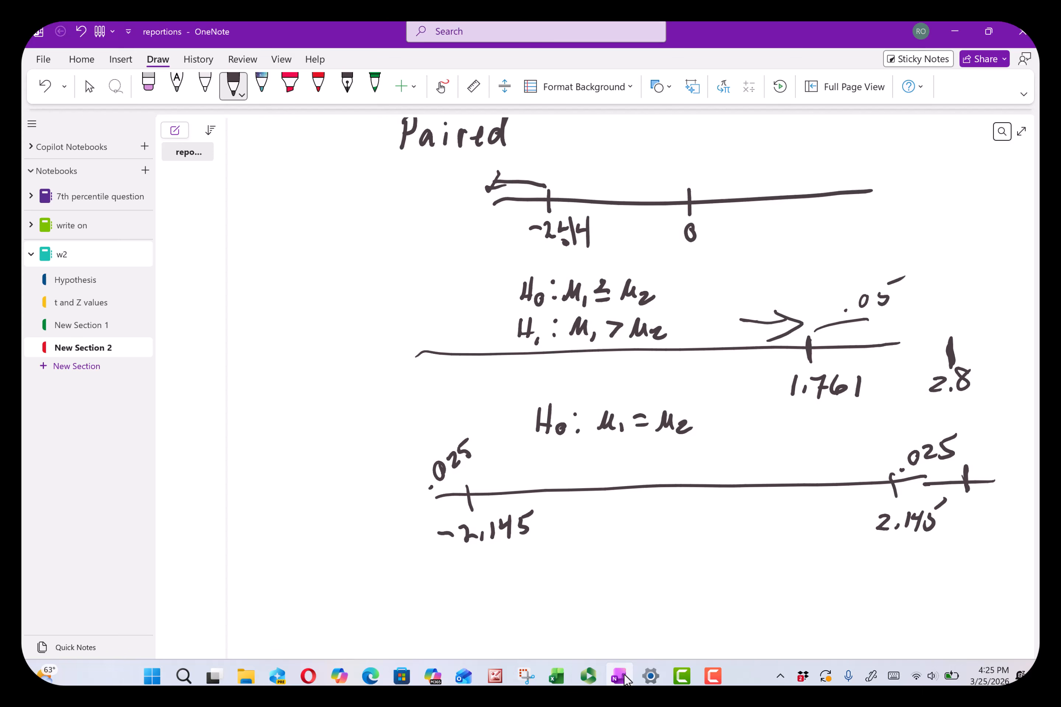
pyautogui.moveTo(549, 448); pyautogui.dragTo(548, 471)
pyautogui.moveTo(560, 448)
pyautogui.mouseDown()
pyautogui.moveTo(559, 472)
pyautogui.moveTo(566, 461)
pyautogui.mouseUp()
pyautogui.moveTo(572, 462)
pyautogui.mouseDown()
pyautogui.moveTo(573, 476)
pyautogui.moveTo(626, 470)
pyautogui.mouseUp()
pyautogui.moveTo(638, 455); pyautogui.dragTo(659, 453)
pyautogui.moveTo(647, 460)
pyautogui.mouseDown()
pyautogui.moveTo(661, 459)
pyautogui.moveTo(648, 471)
pyautogui.moveTo(666, 467)
pyautogui.mouseUp()
pyautogui.moveTo(669, 455); pyautogui.dragTo(682, 468)
pyautogui.moveTo(684, 458)
pyautogui.mouseDown()
pyautogui.moveTo(689, 470)
pyautogui.moveTo(703, 465)
pyautogui.mouseUp()
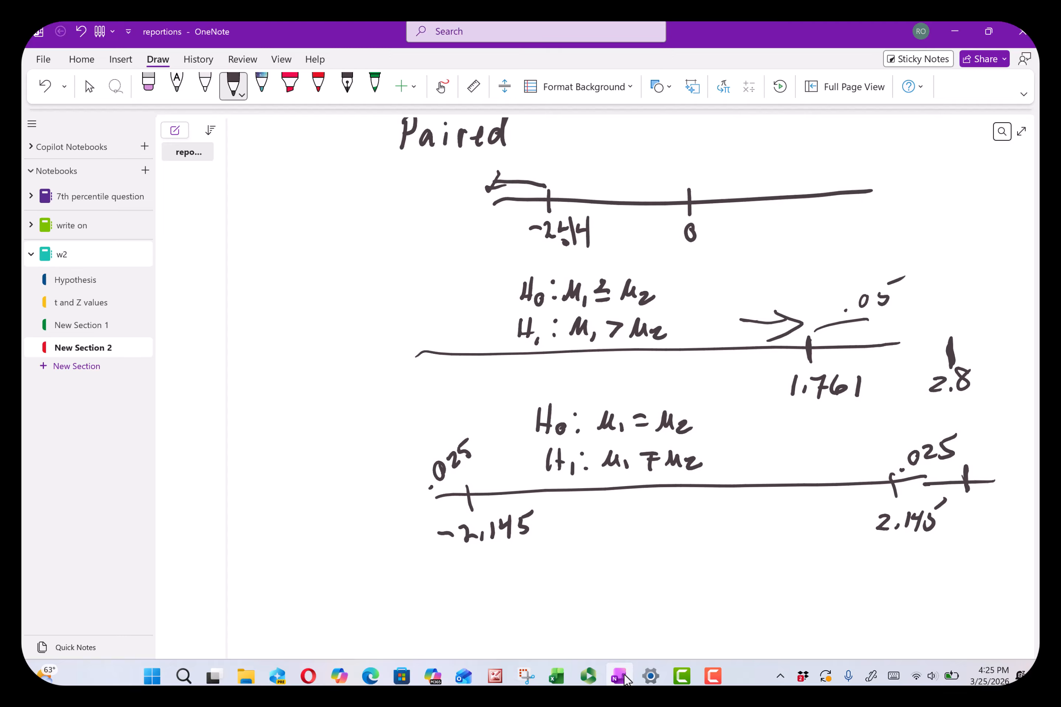
# Step: Switch back to Excel and examine the one-tail p-value in I13 of the paired t-test output
pyautogui.click(627, 673)
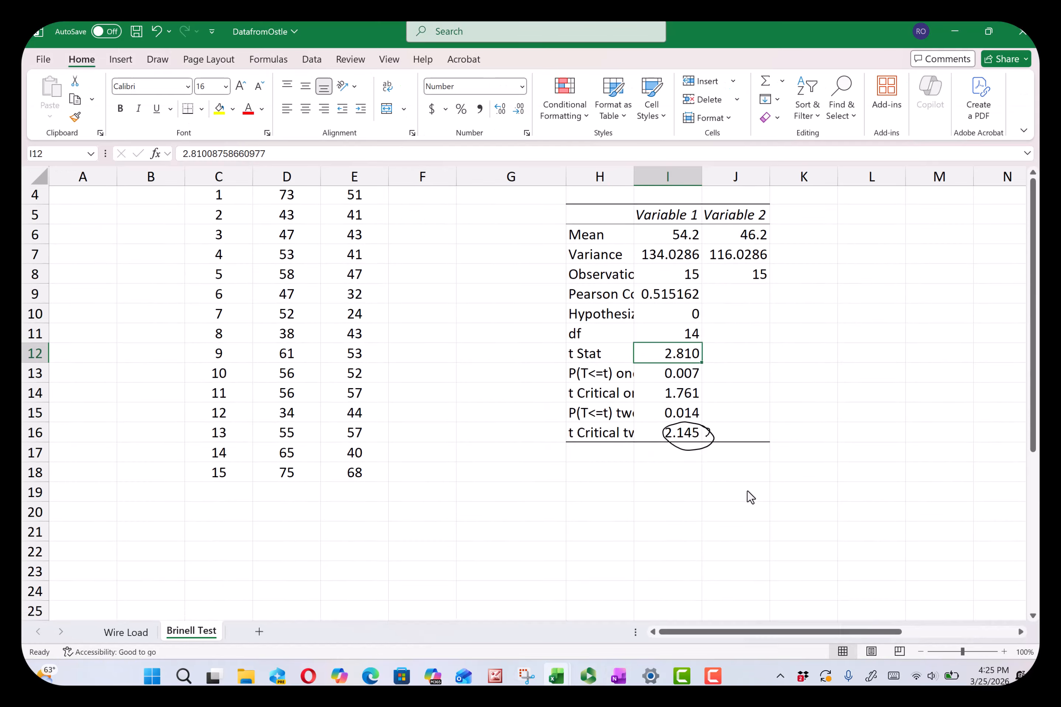
pyautogui.scroll(1, 749, 496)
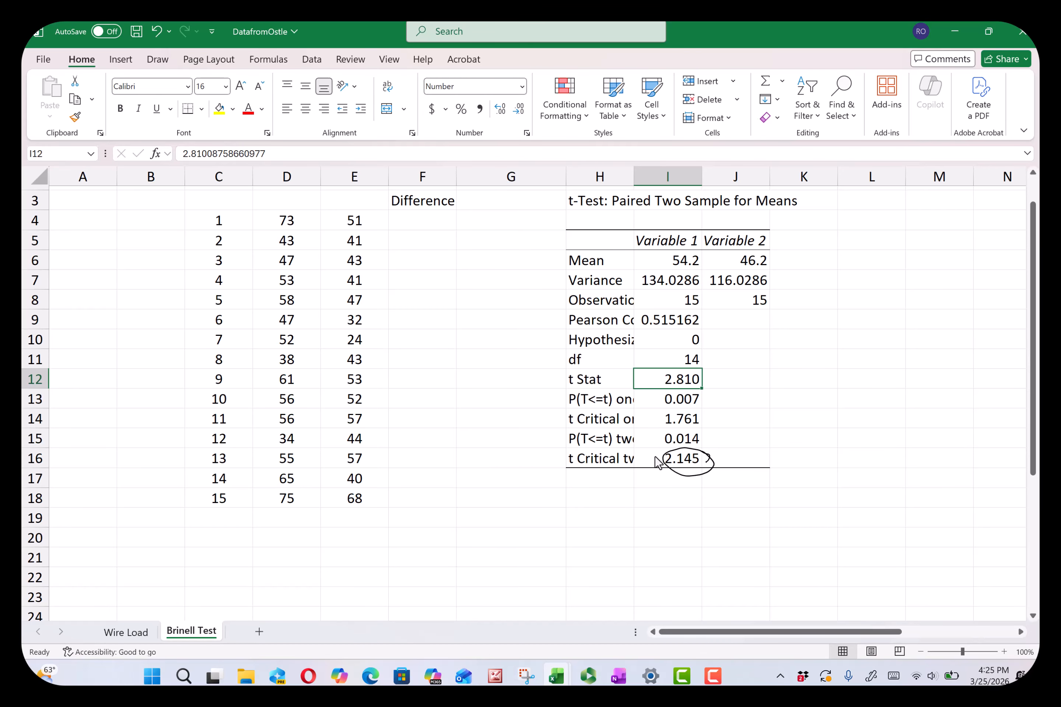
pyautogui.click(667, 403)
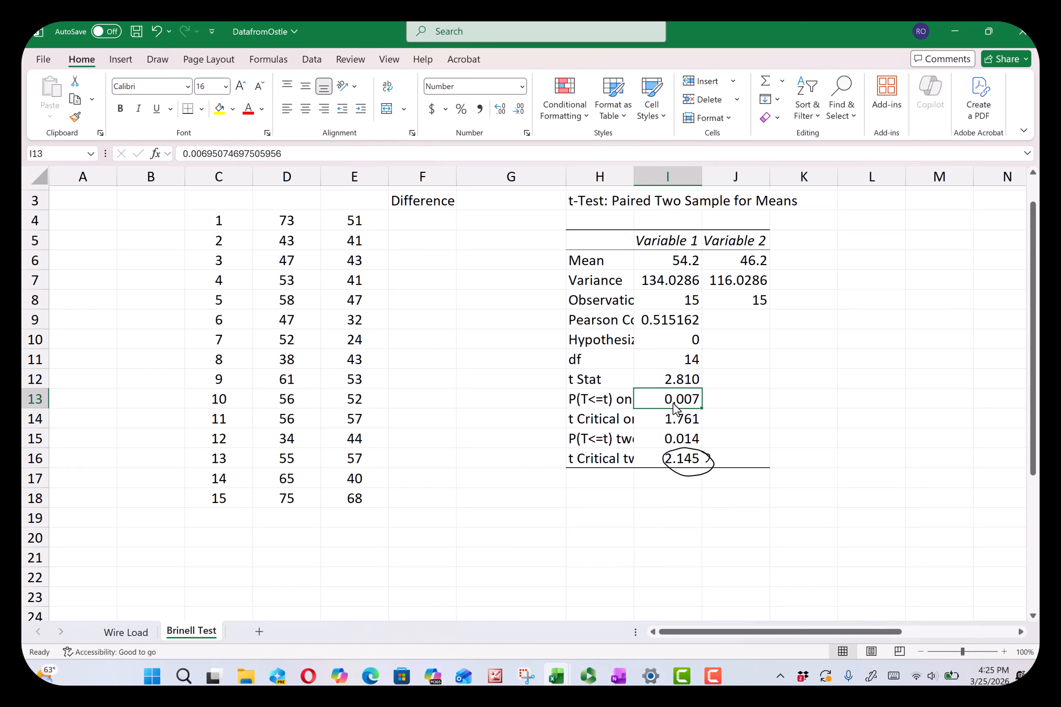
# Step: In OneNote, bracket the tail beyond the 2.8 mark on the one-tail sketch and label it .007
pyautogui.moveTo(619, 680)
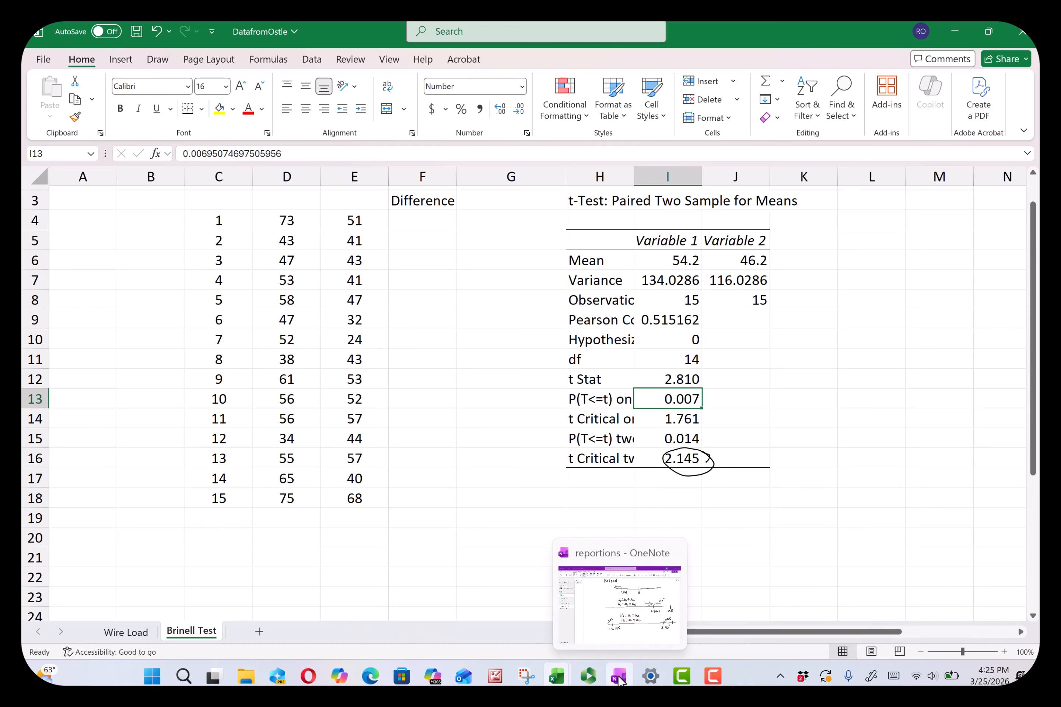
pyautogui.click(620, 680)
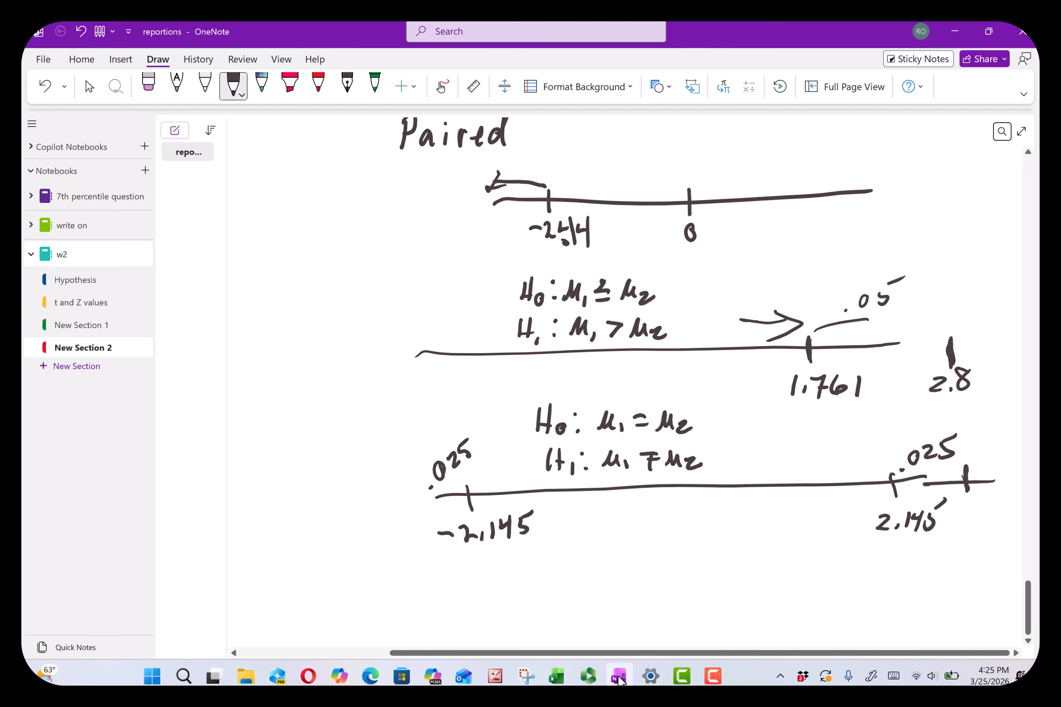
pyautogui.moveTo(948, 305)
pyautogui.mouseDown()
pyautogui.moveTo(954, 351)
pyautogui.moveTo(1002, 300)
pyautogui.moveTo(966, 269)
pyautogui.moveTo(976, 279)
pyautogui.moveTo(981, 266)
pyautogui.mouseUp()
pyautogui.click(953, 281)
pyautogui.moveTo(983, 267)
pyautogui.mouseDown()
pyautogui.moveTo(1000, 266)
pyautogui.moveTo(992, 287)
pyautogui.mouseUp()
pyautogui.moveTo(987, 277); pyautogui.dragTo(1004, 273)
# Step: Recheck the paired t-test p-values in the DatafromOstle workbook in Excel
pyautogui.moveTo(557, 674)
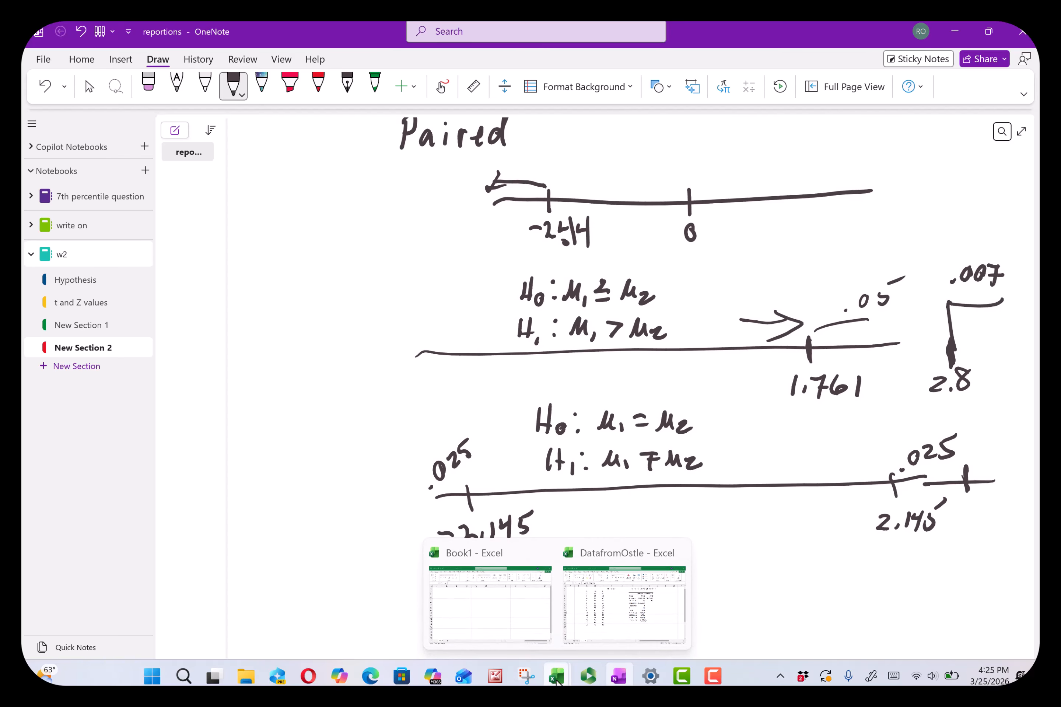
pyautogui.click(595, 634)
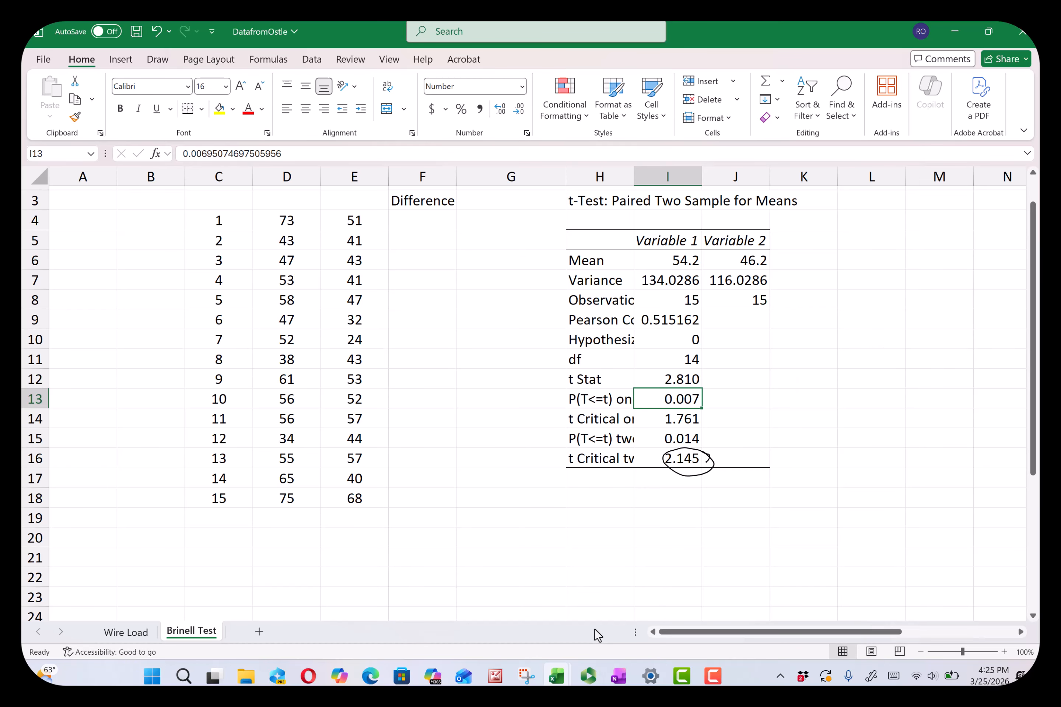
pyautogui.moveTo(557, 675)
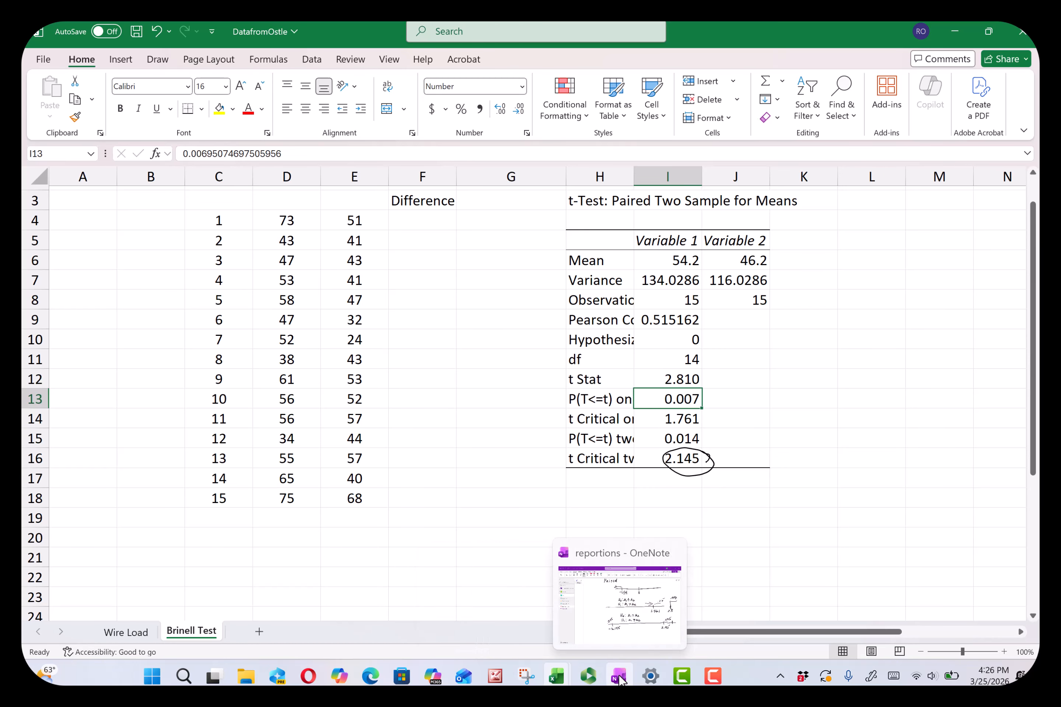
# Step: In OneNote, trace the one-tail line leftward from the 2.8 mark and label the remaining area .993
pyautogui.click(618, 676)
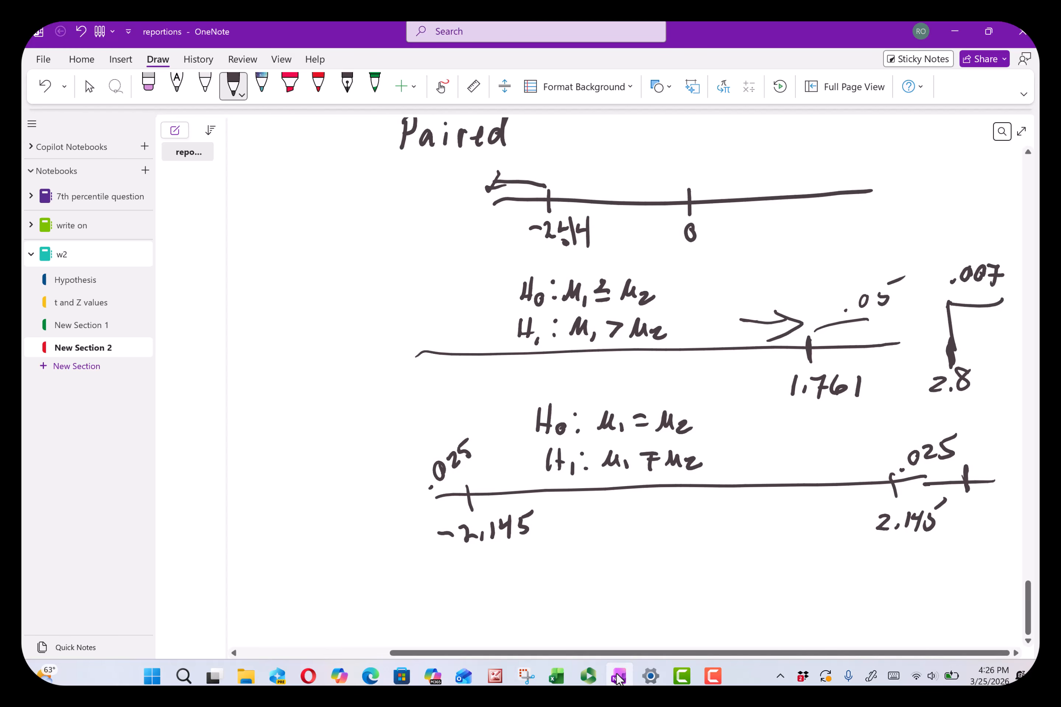
pyautogui.moveTo(944, 325)
pyautogui.mouseDown()
pyautogui.moveTo(870, 338)
pyautogui.moveTo(426, 336)
pyautogui.moveTo(464, 314)
pyautogui.moveTo(463, 323)
pyautogui.mouseUp()
pyautogui.moveTo(480, 301); pyautogui.dragTo(479, 324)
pyautogui.moveTo(483, 301); pyautogui.dragTo(482, 320)
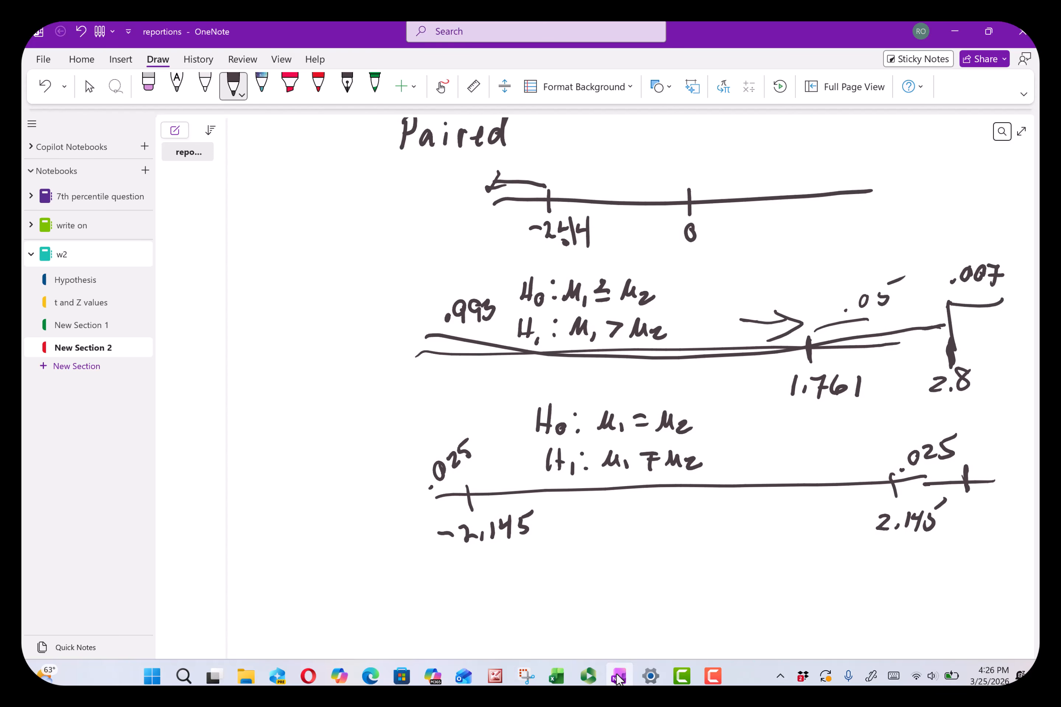
# Step: Bracket both outer tails of the two-tail sketch and label each tail .007
pyautogui.click(90, 86)
pyautogui.moveTo(972, 465)
pyautogui.mouseDown()
pyautogui.moveTo(1003, 463)
pyautogui.moveTo(988, 453)
pyautogui.moveTo(1006, 457)
pyautogui.mouseUp()
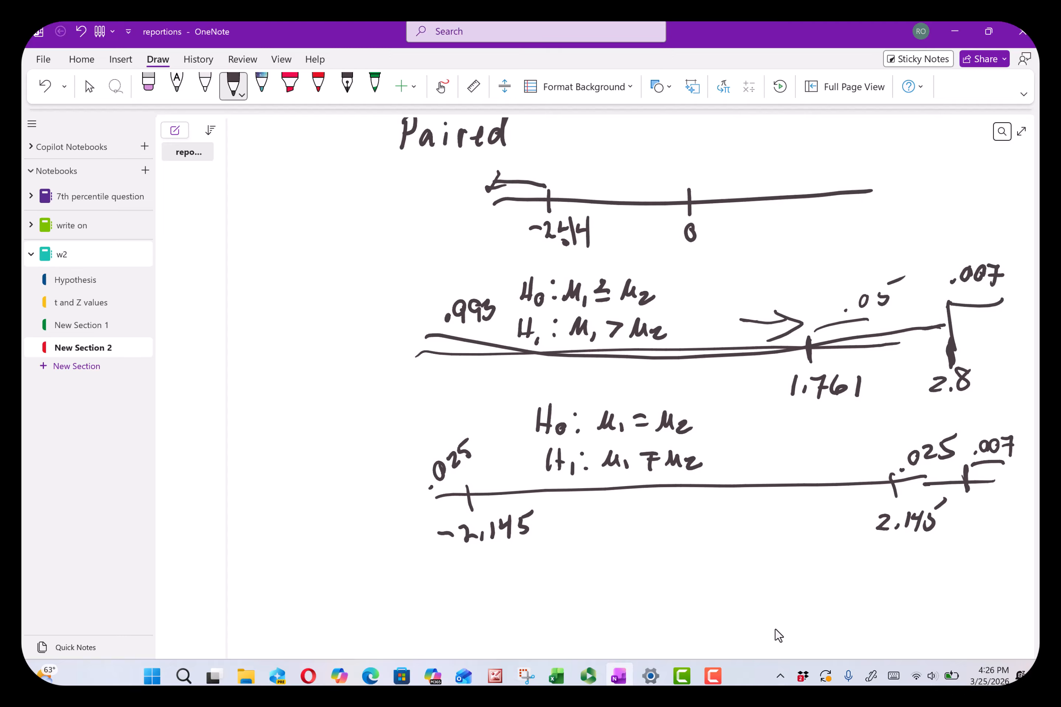
pyautogui.moveTo(475, 446); pyautogui.dragTo(472, 505)
pyautogui.moveTo(467, 440)
pyautogui.mouseDown()
pyautogui.moveTo(406, 442)
pyautogui.moveTo(463, 417)
pyautogui.mouseUp()
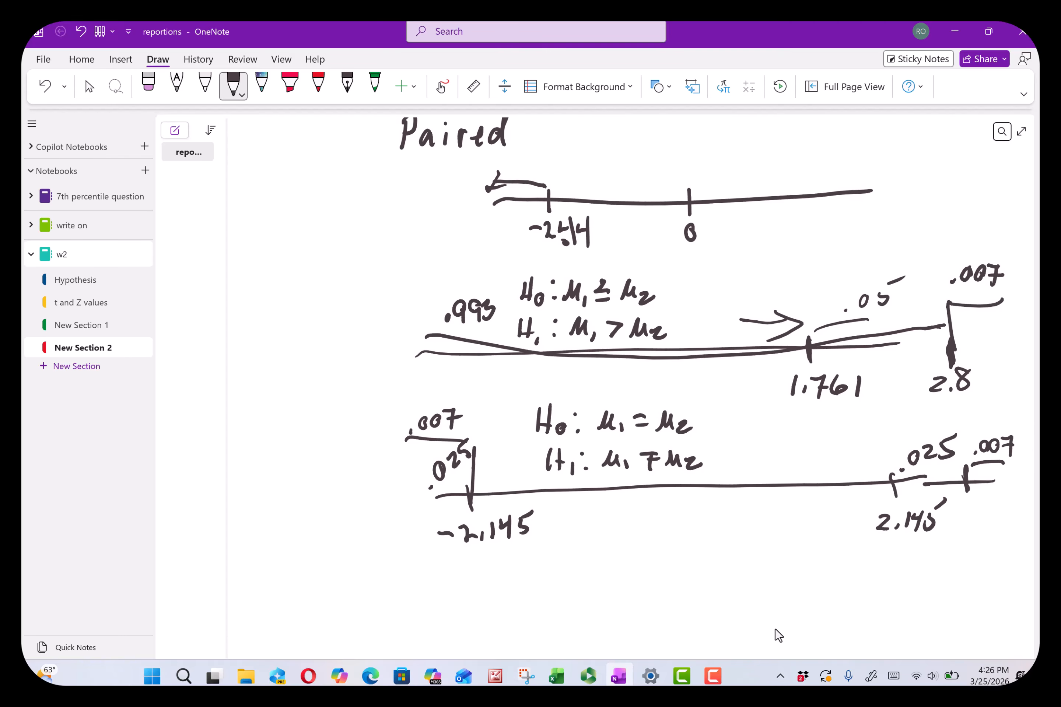
pyautogui.press('Escape')
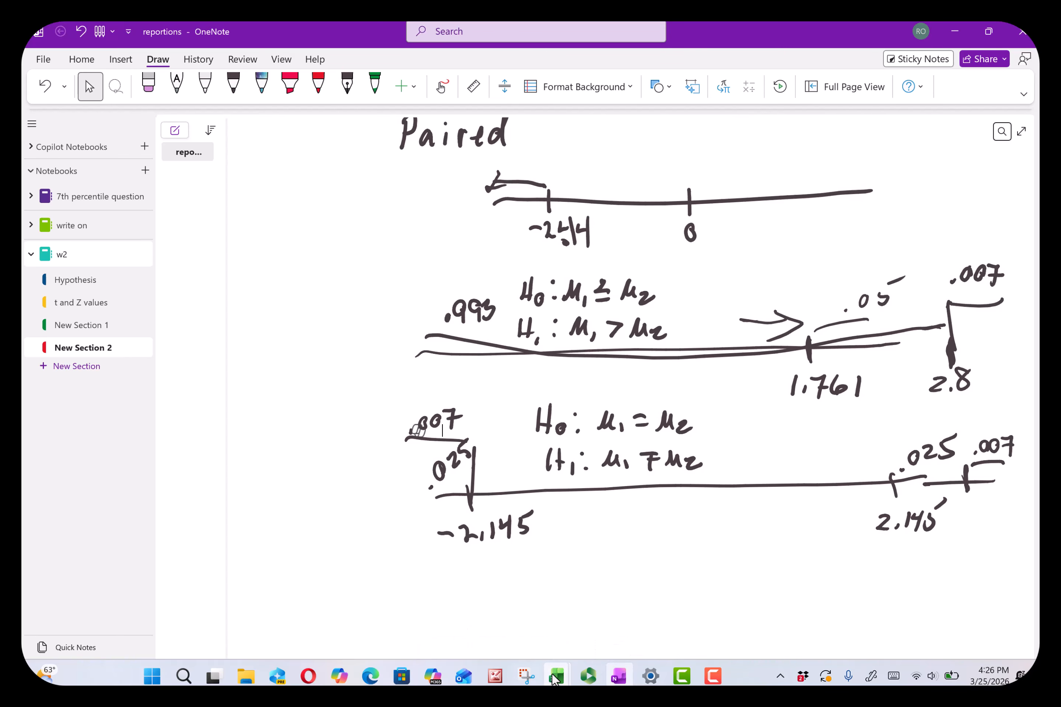
# Step: Return to the DatafromOstle workbook in Excel and circle the two-tail p-value in I15
pyautogui.moveTo(556, 676)
pyautogui.click(586, 611)
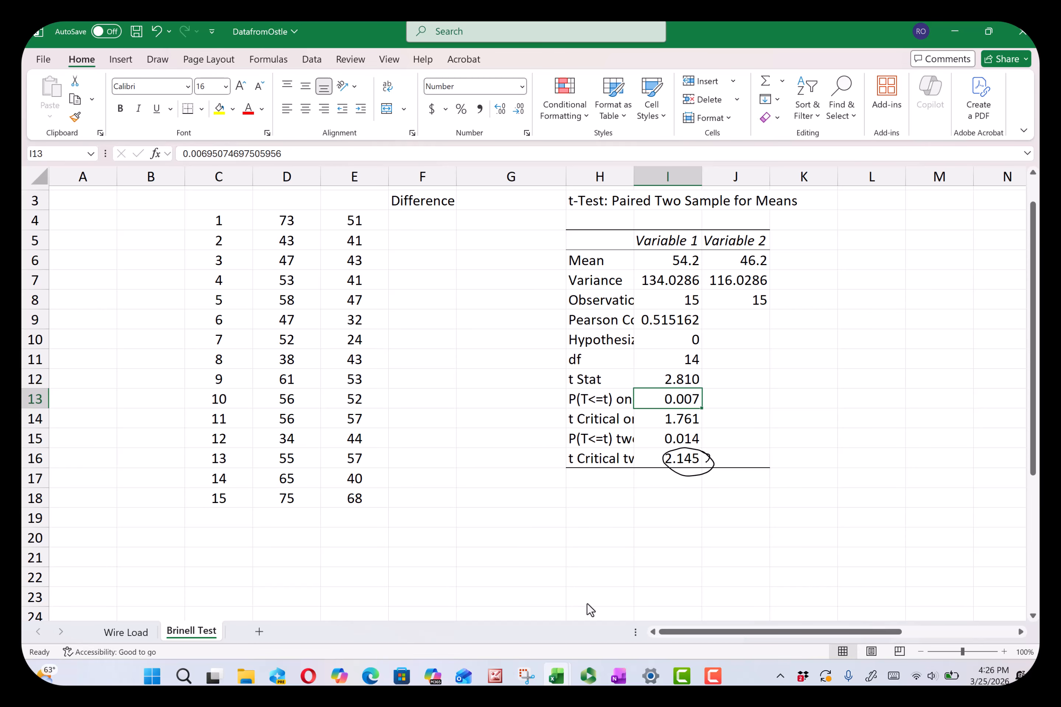
pyautogui.moveTo(698, 426)
pyautogui.mouseDown()
pyautogui.moveTo(662, 432)
pyautogui.moveTo(695, 424)
pyautogui.mouseUp()
# Step: Enter =D4-E4 in F4 under the Difference heading and fill the formula down through F18
pyautogui.click(414, 227)
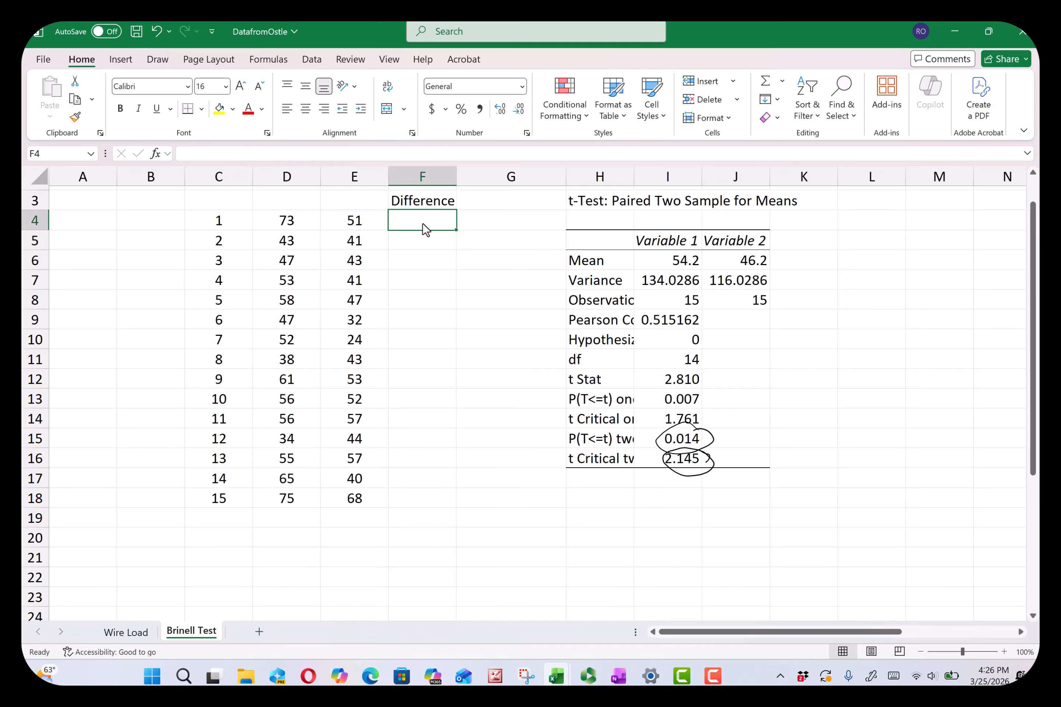
pyautogui.write('=')
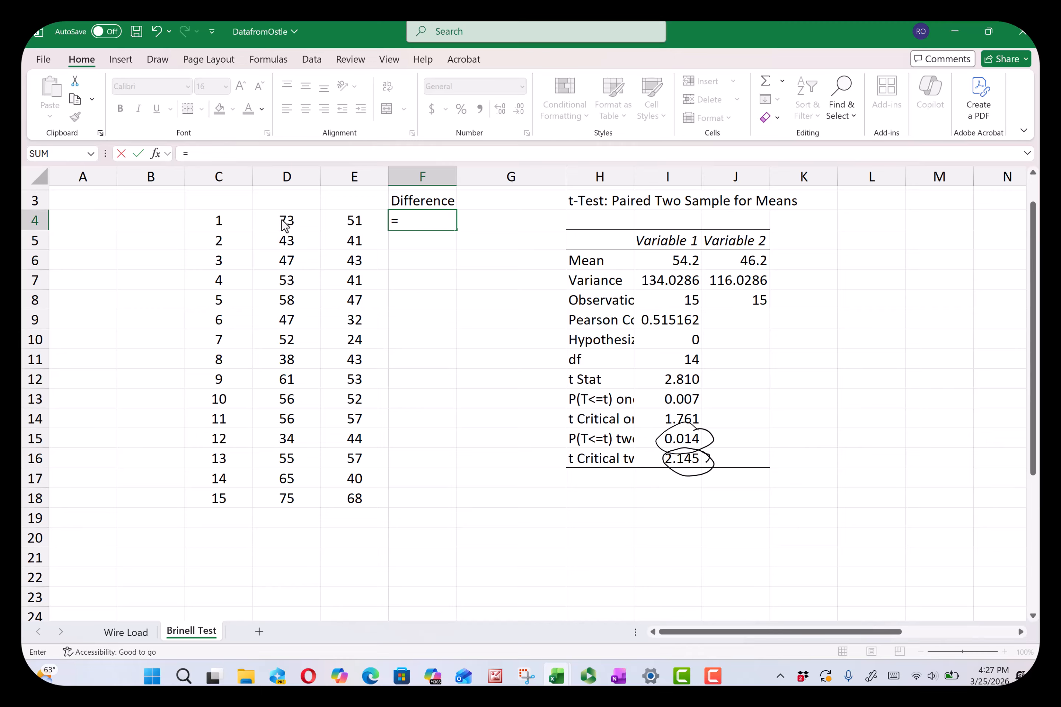
pyautogui.click(285, 224)
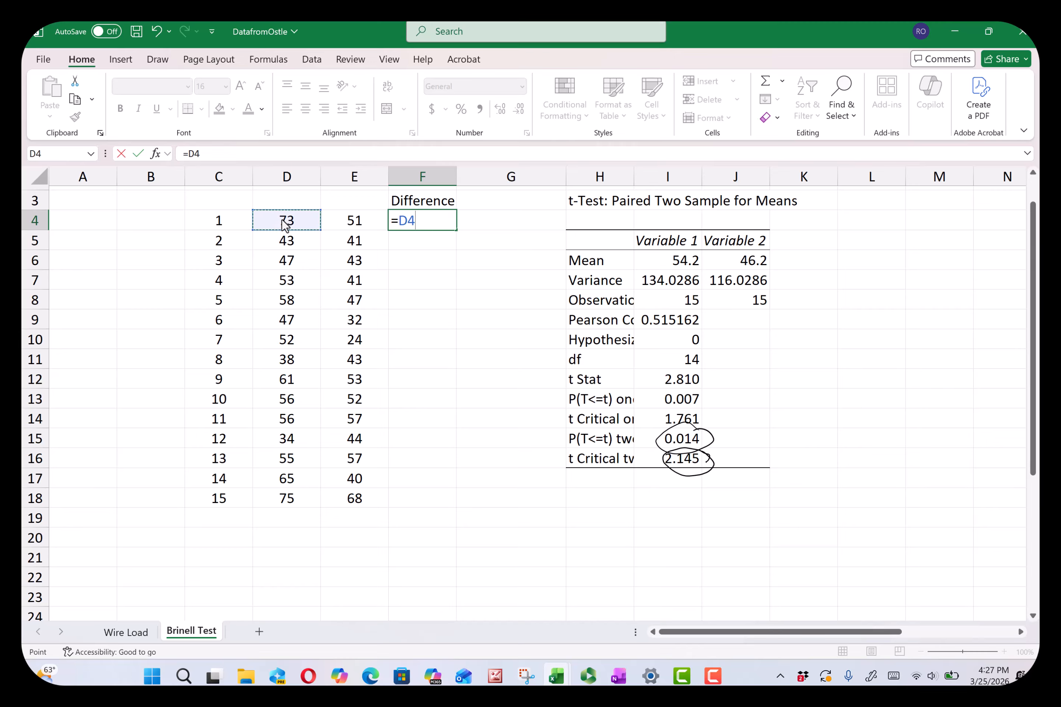
pyautogui.write('-')
pyautogui.click(347, 222)
pyautogui.press('Return')
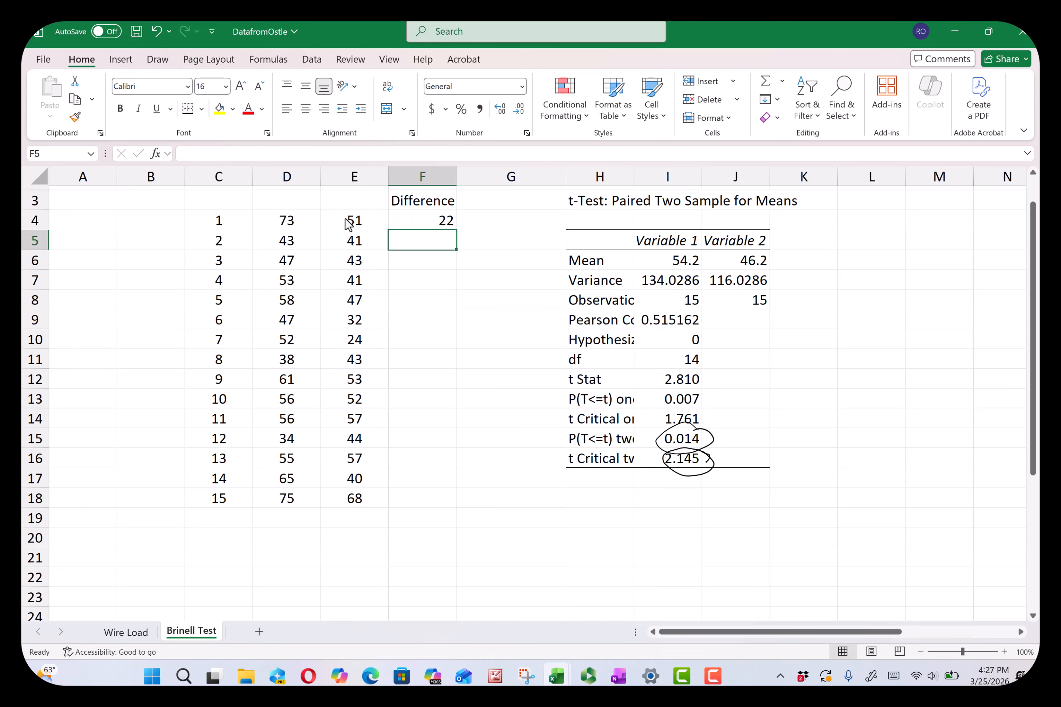
pyautogui.click(430, 223)
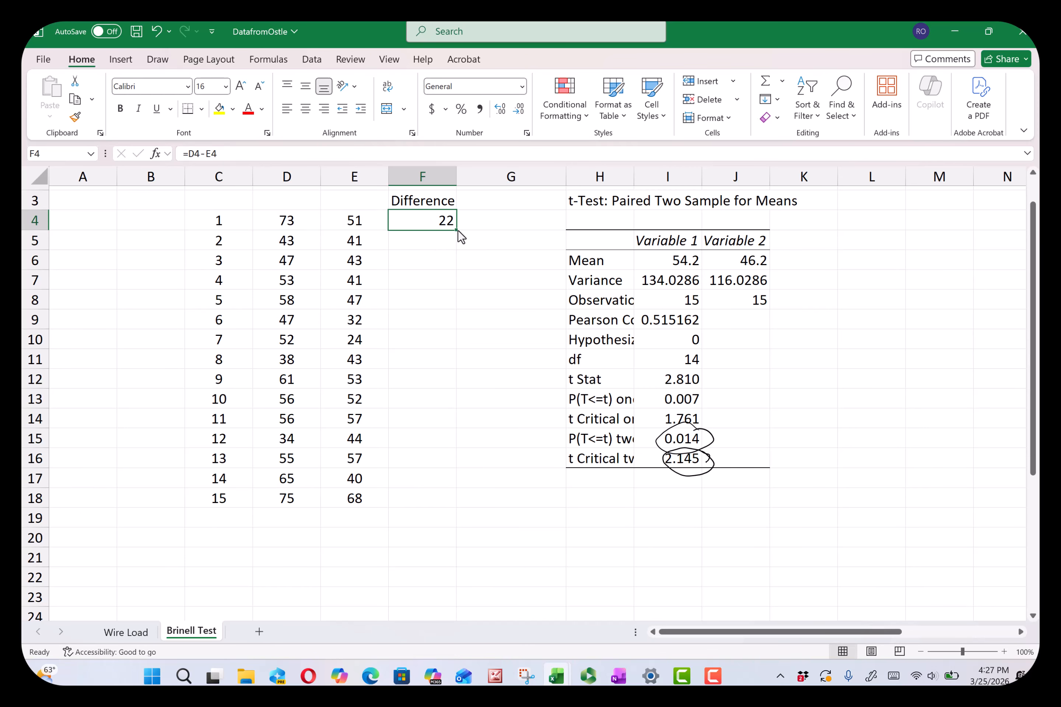
pyautogui.moveTo(458, 231); pyautogui.dragTo(451, 502)
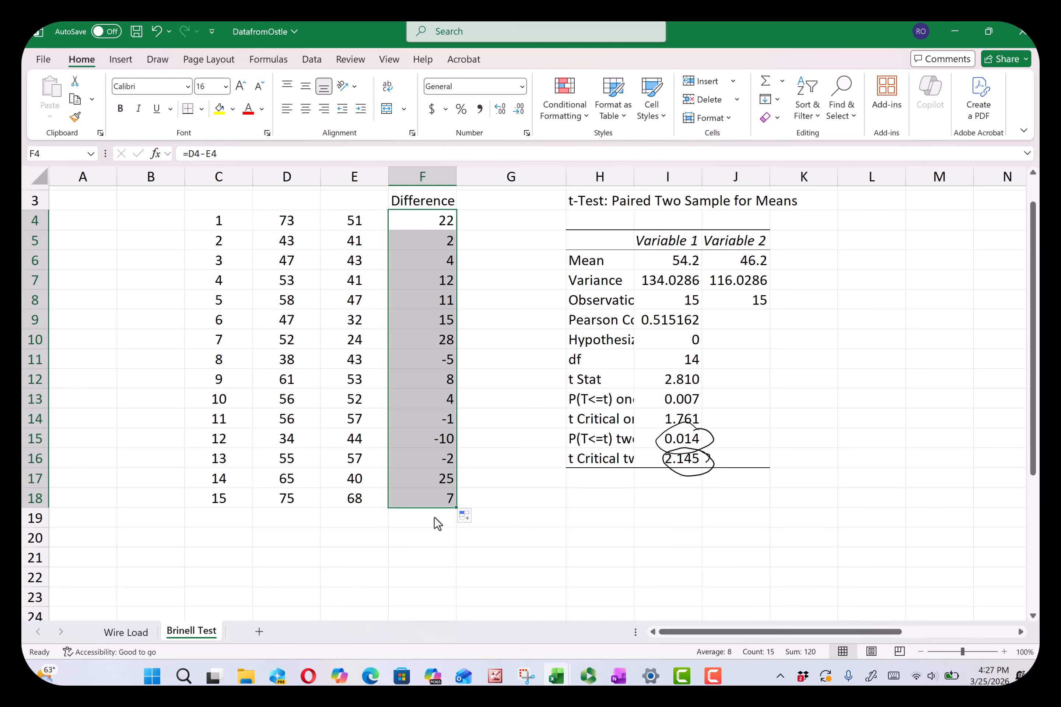
# Step: Calculate the mean of the differences in F19 with =average(F4:F18)
pyautogui.scroll(-1, 434, 520)
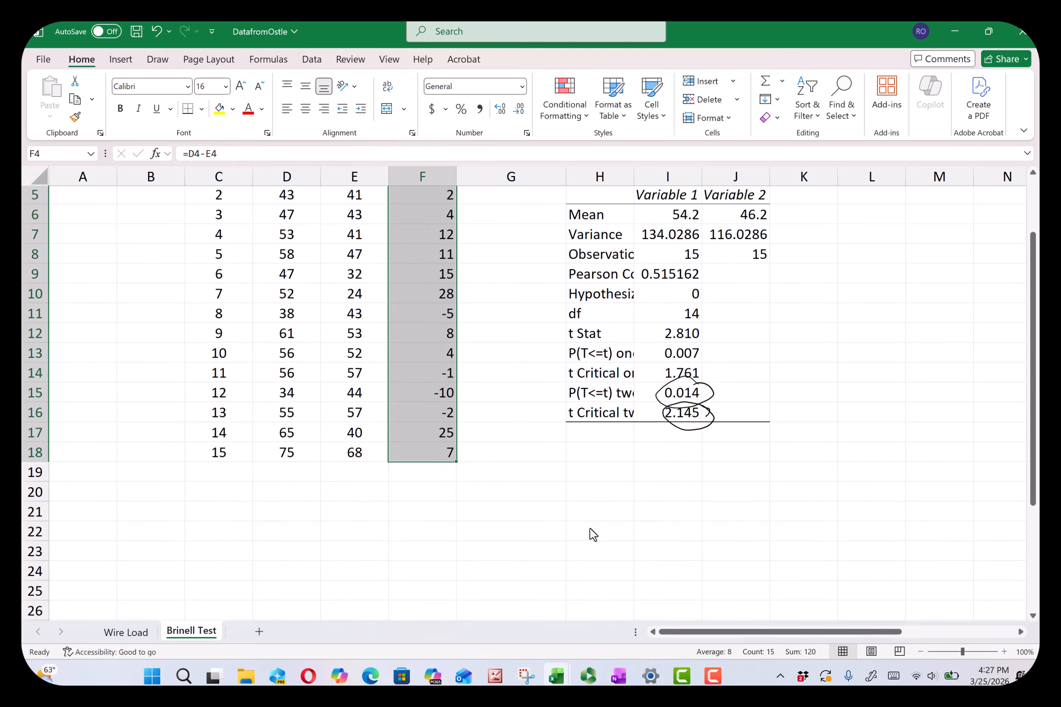
pyautogui.click(433, 461)
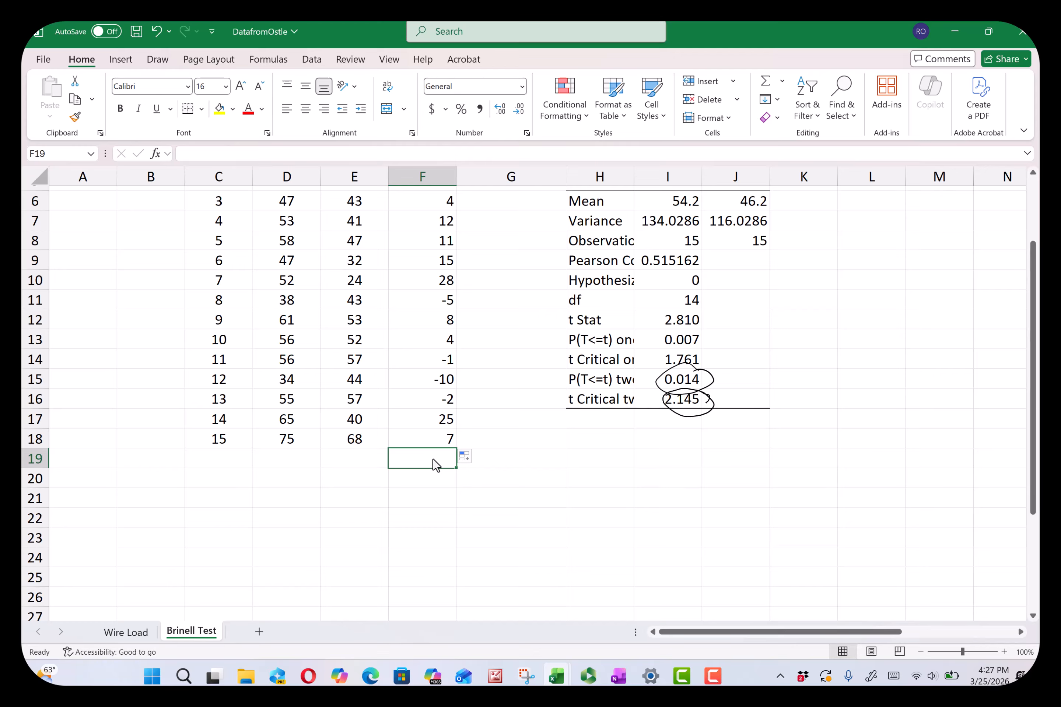
pyautogui.write('=')
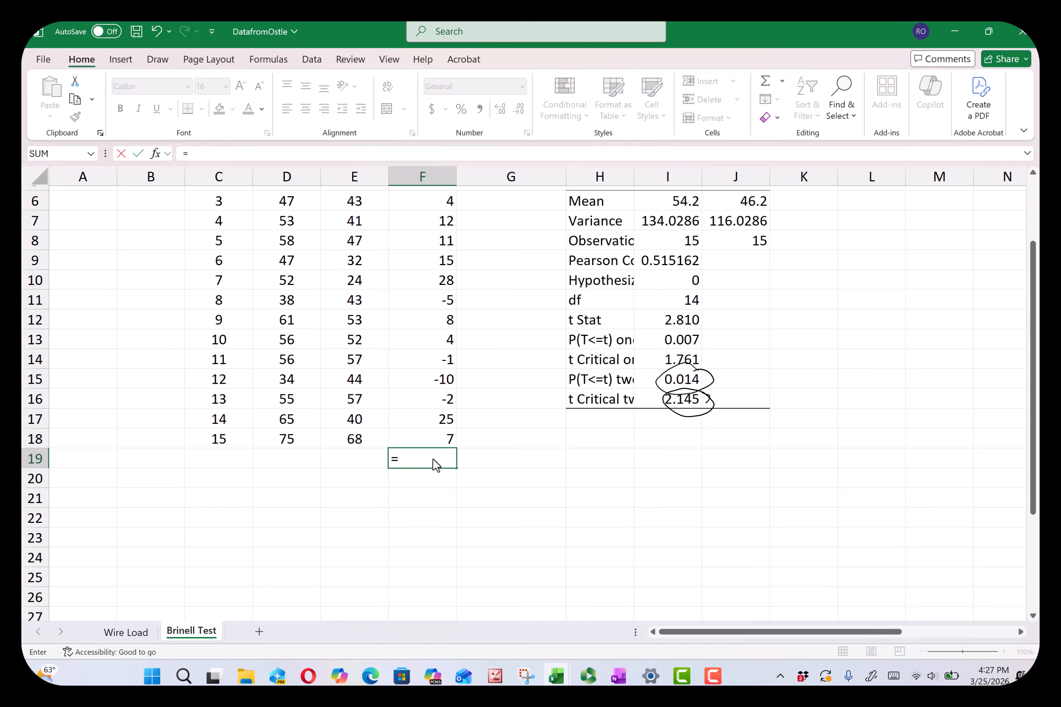
pyautogui.write('avera')
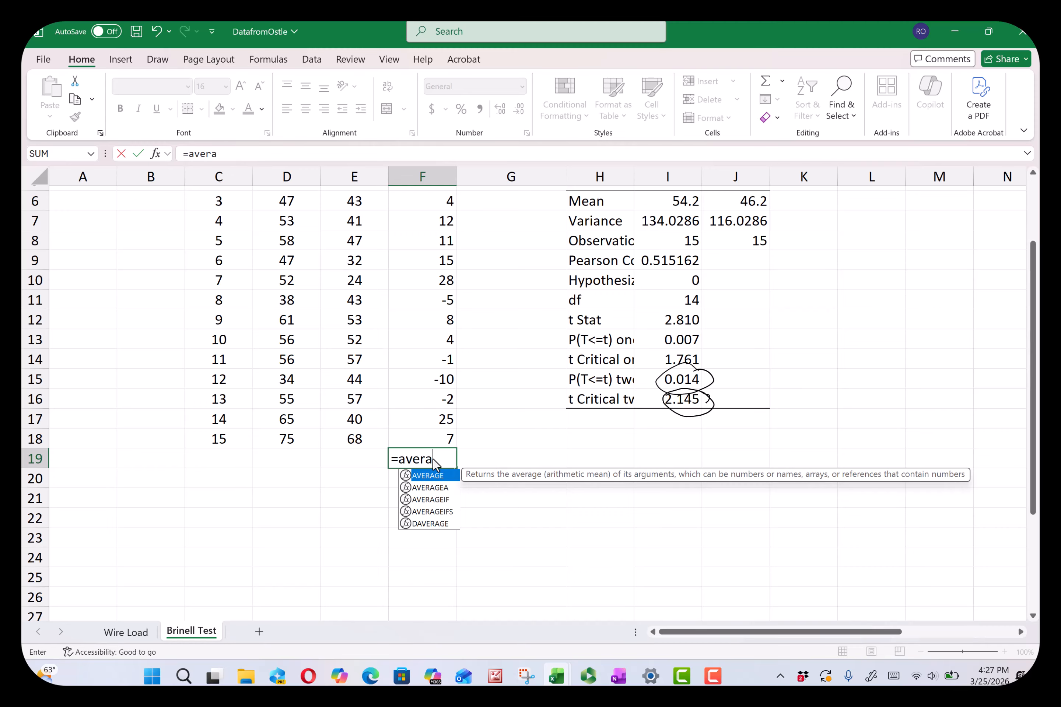
pyautogui.write('ge(')
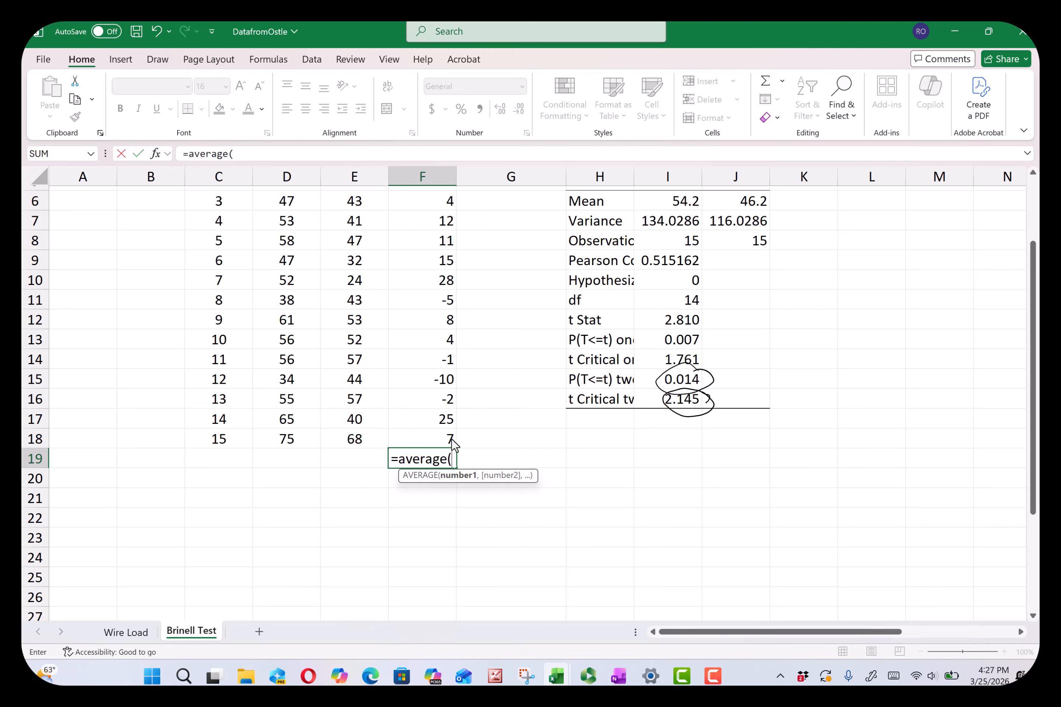
pyautogui.moveTo(450, 439); pyautogui.dragTo(422, 239)
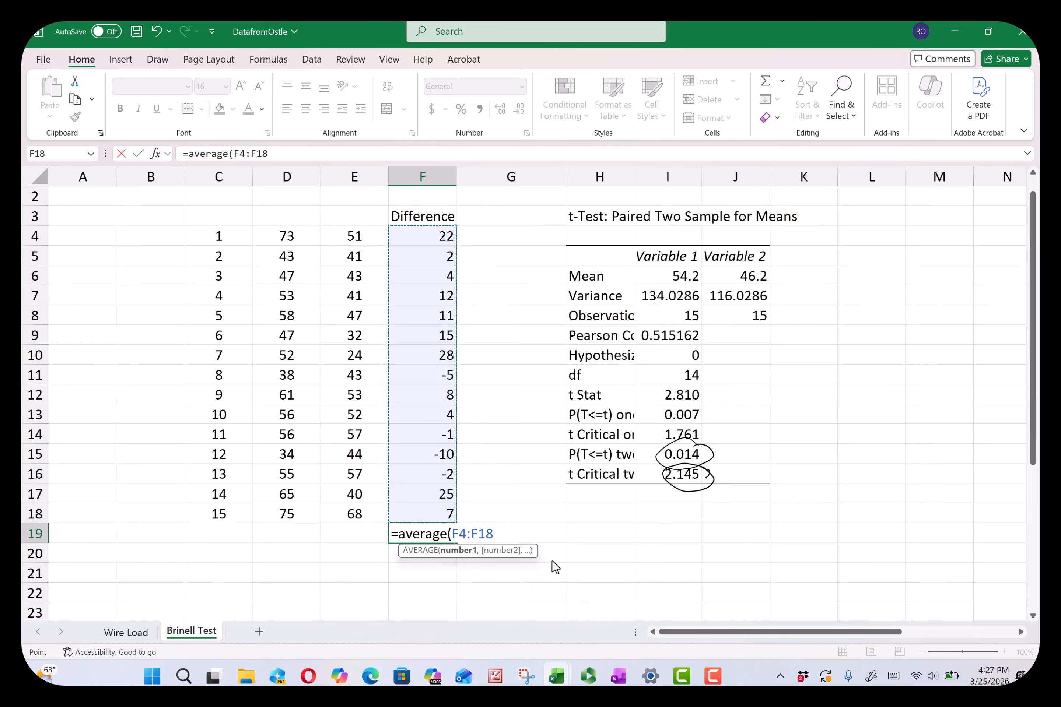
pyautogui.scroll(-1, 566, 550)
pyautogui.write(')')
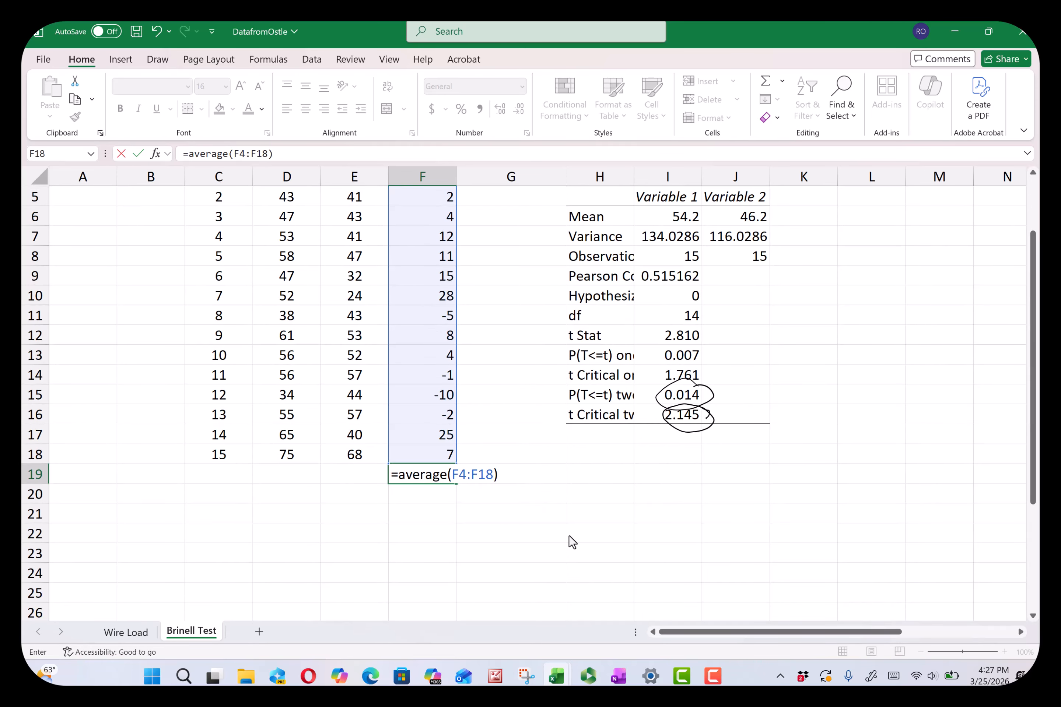
pyautogui.press('Return')
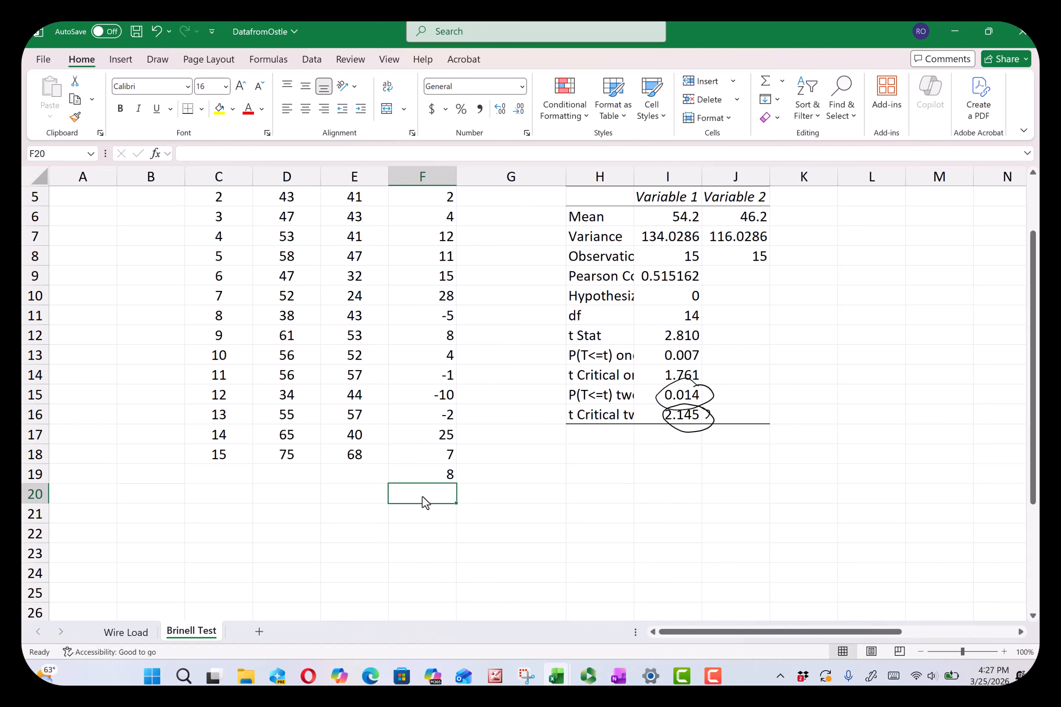
# Step: Calculate the sample standard deviation of the differences in F20 with =stdev.s(F4:F18)
pyautogui.write('=s')
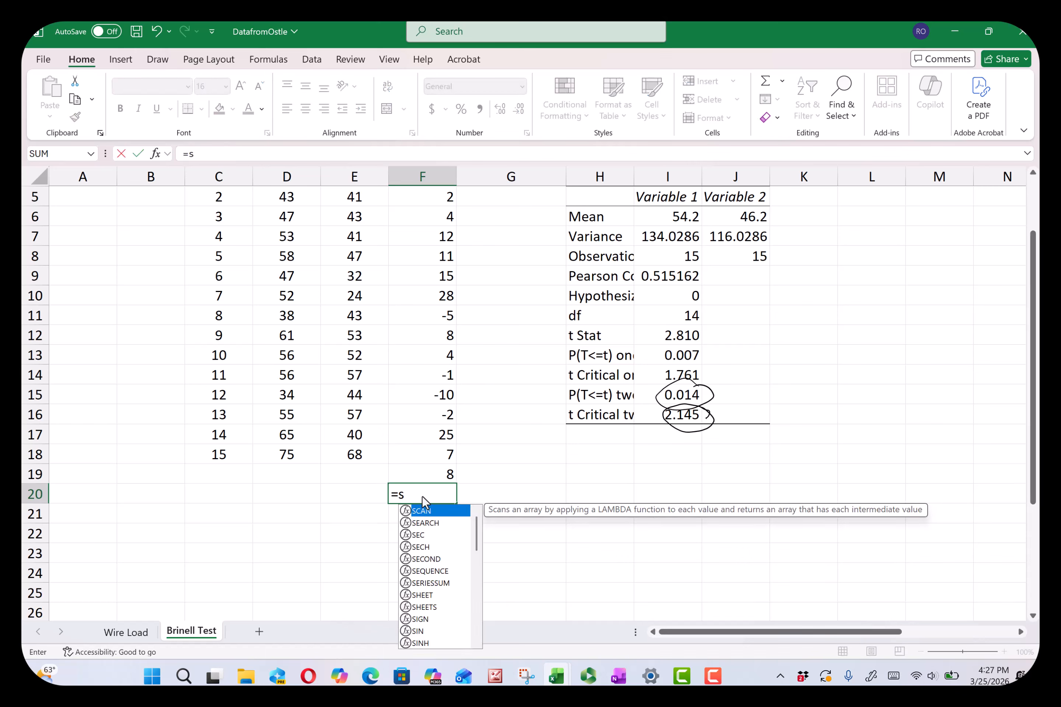
pyautogui.write('t')
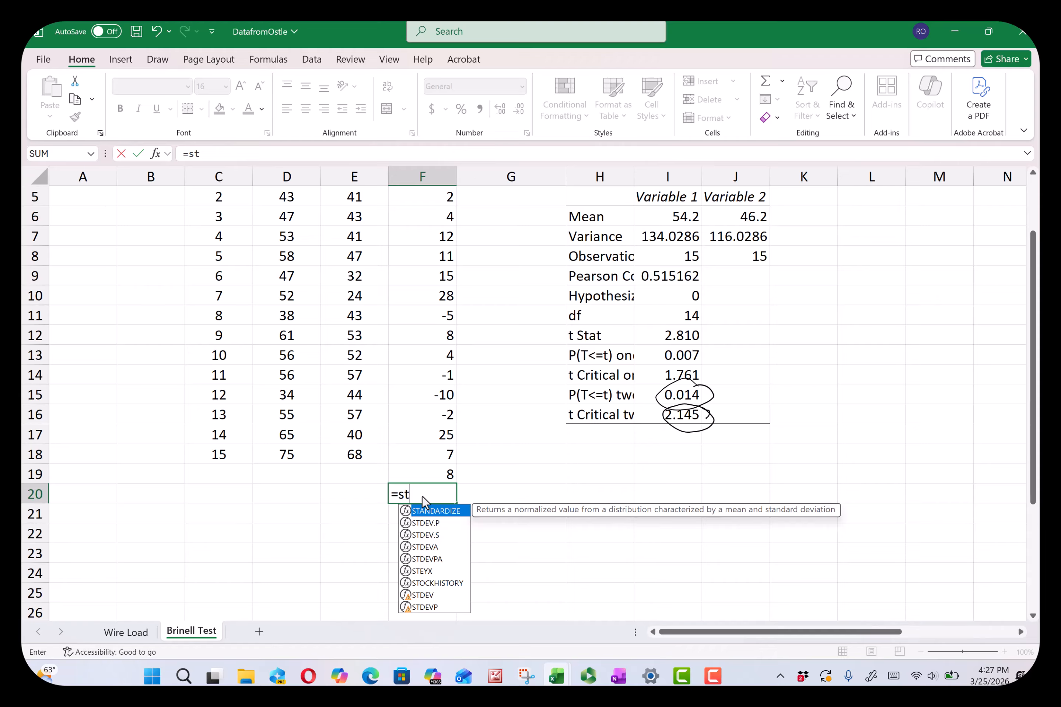
pyautogui.write('dev')
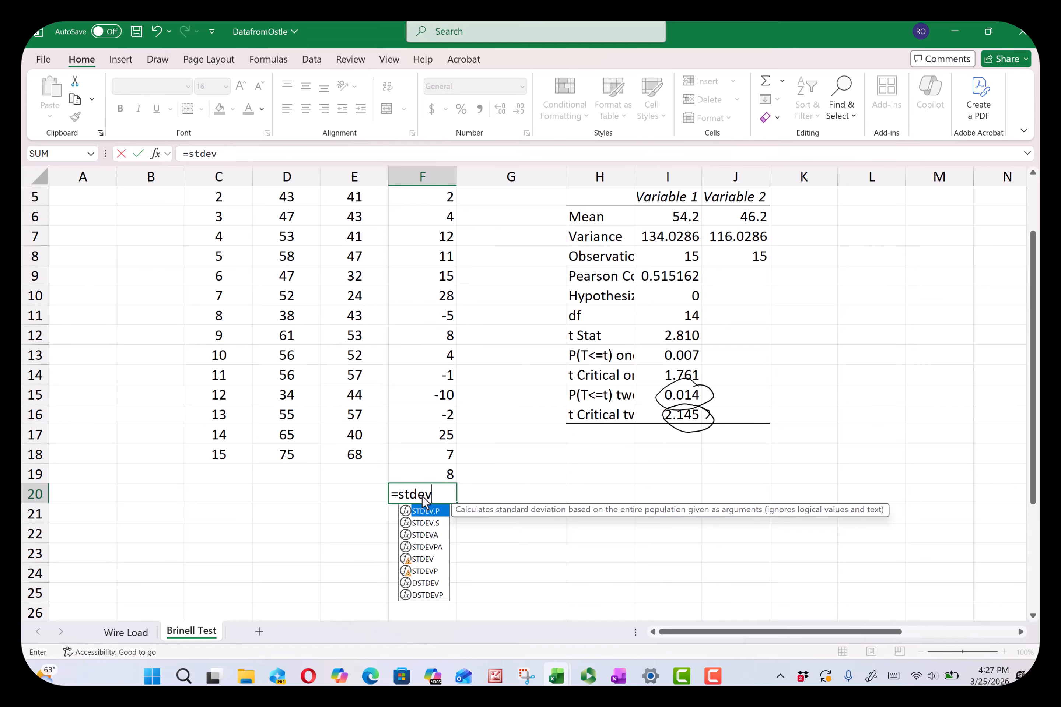
pyautogui.write('.s(')
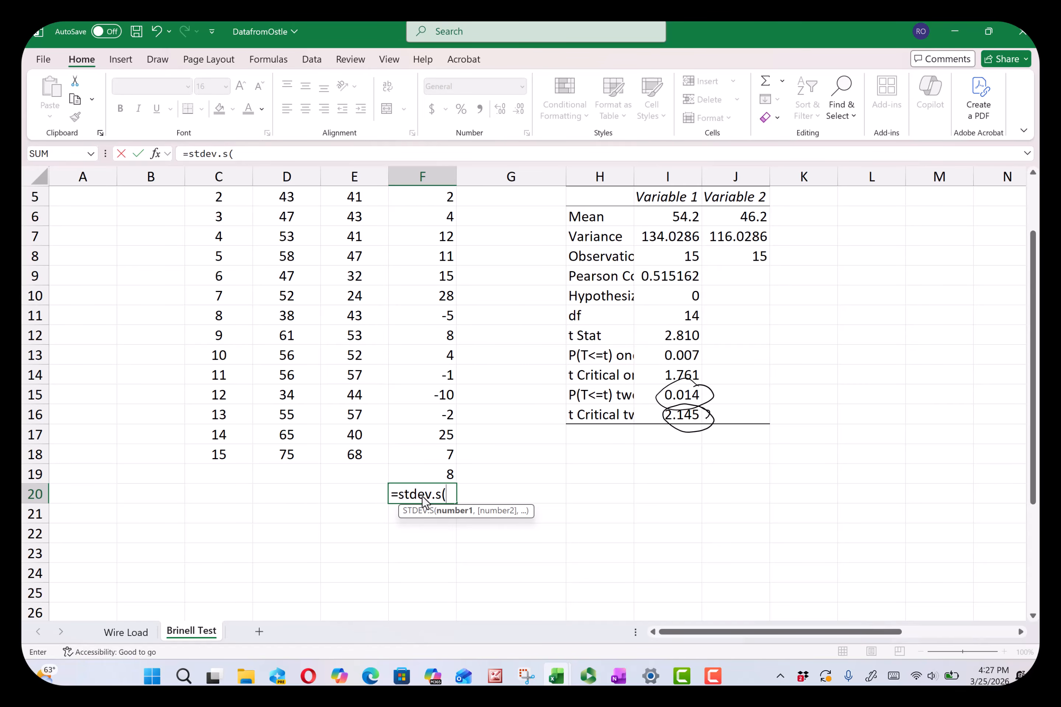
pyautogui.moveTo(443, 455); pyautogui.dragTo(441, 242)
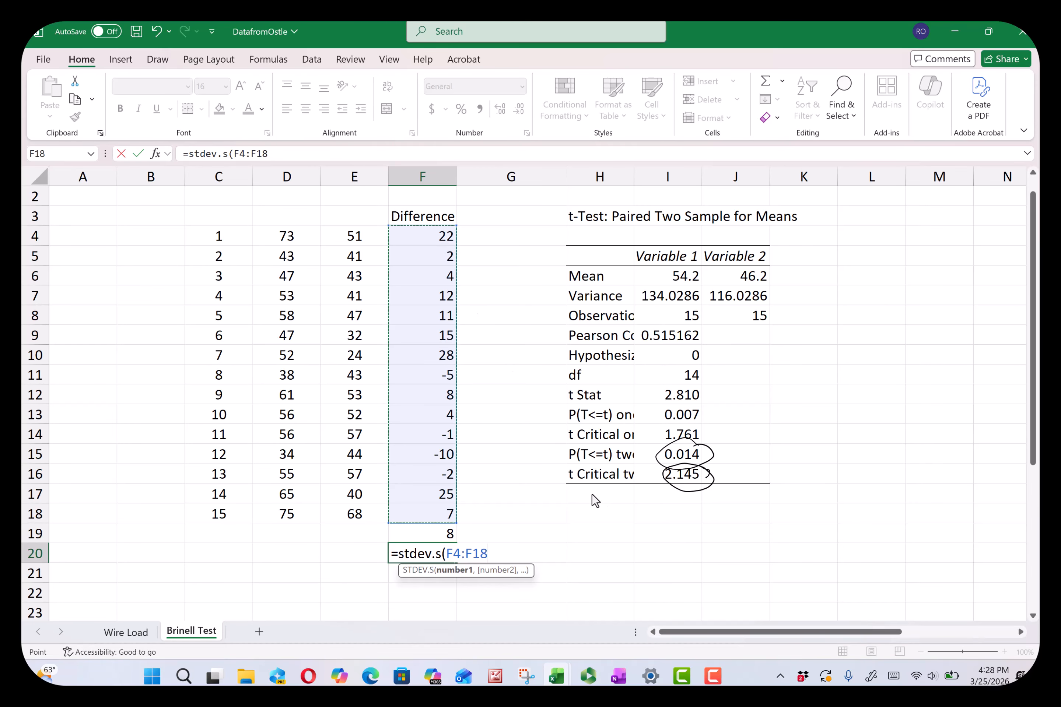
pyautogui.write(')')
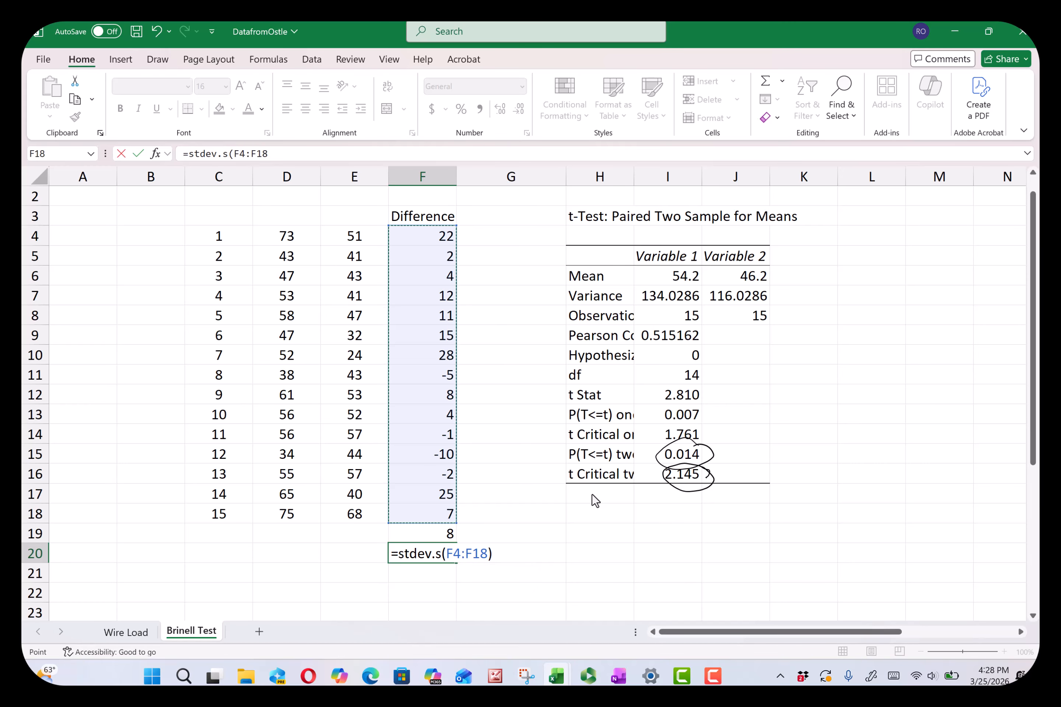
pyautogui.press('Return')
# Step: Compute the standard error of the differences in F21 with =F20/sqrt(15)
pyautogui.scroll(-1, 523, 539)
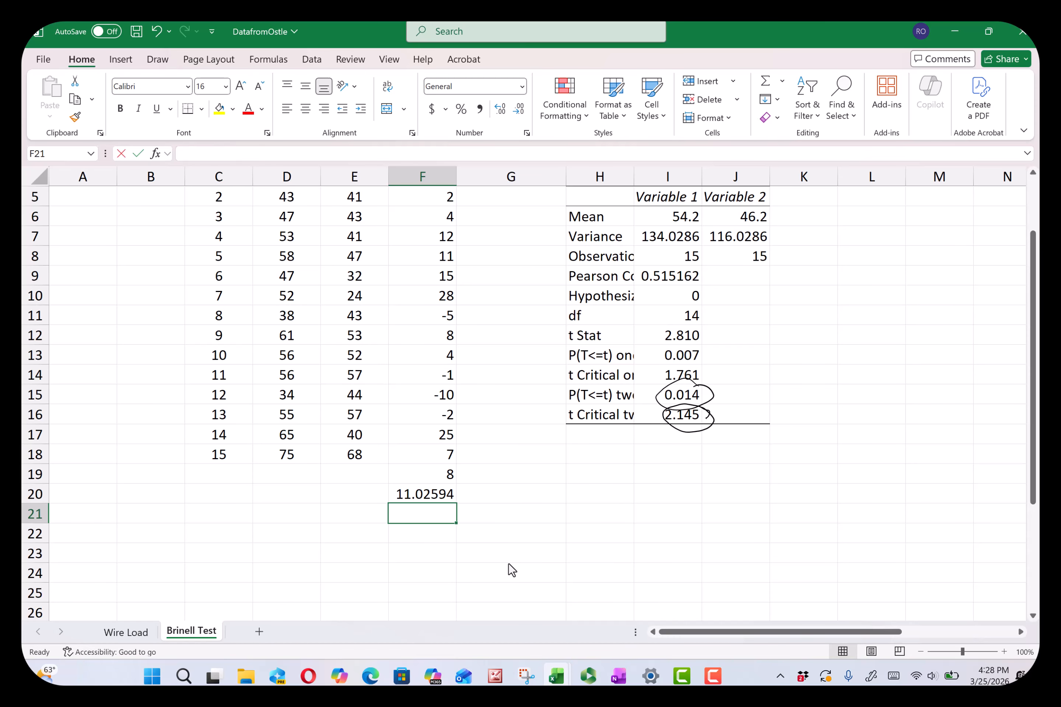
pyautogui.write('=')
pyautogui.click(417, 495)
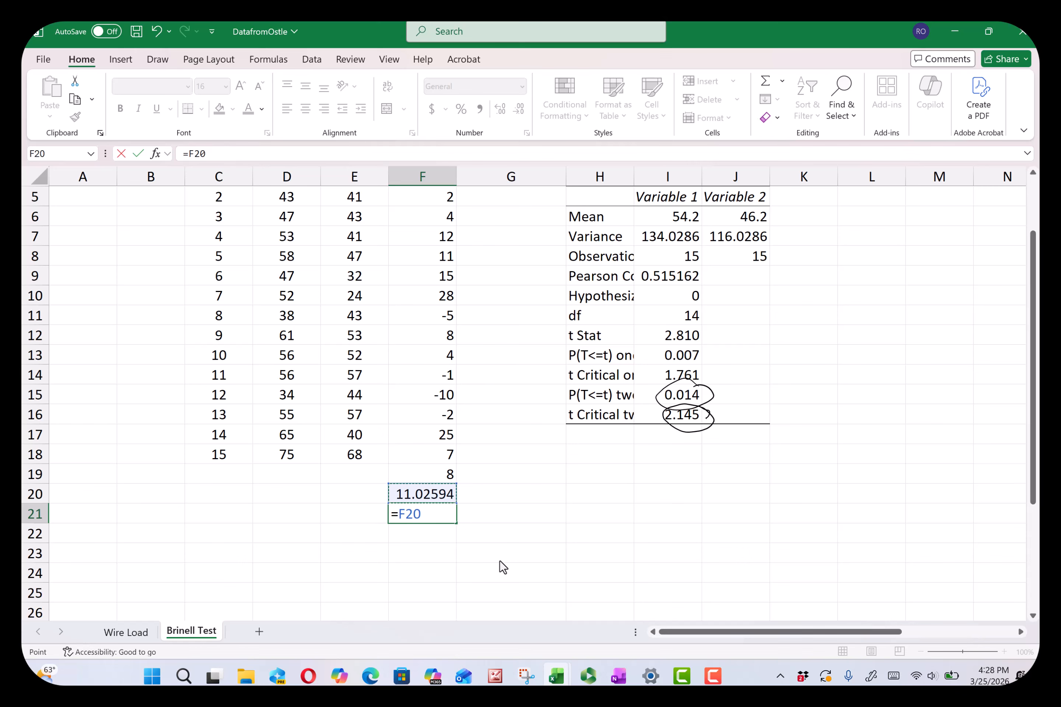
pyautogui.write('/sqrt')
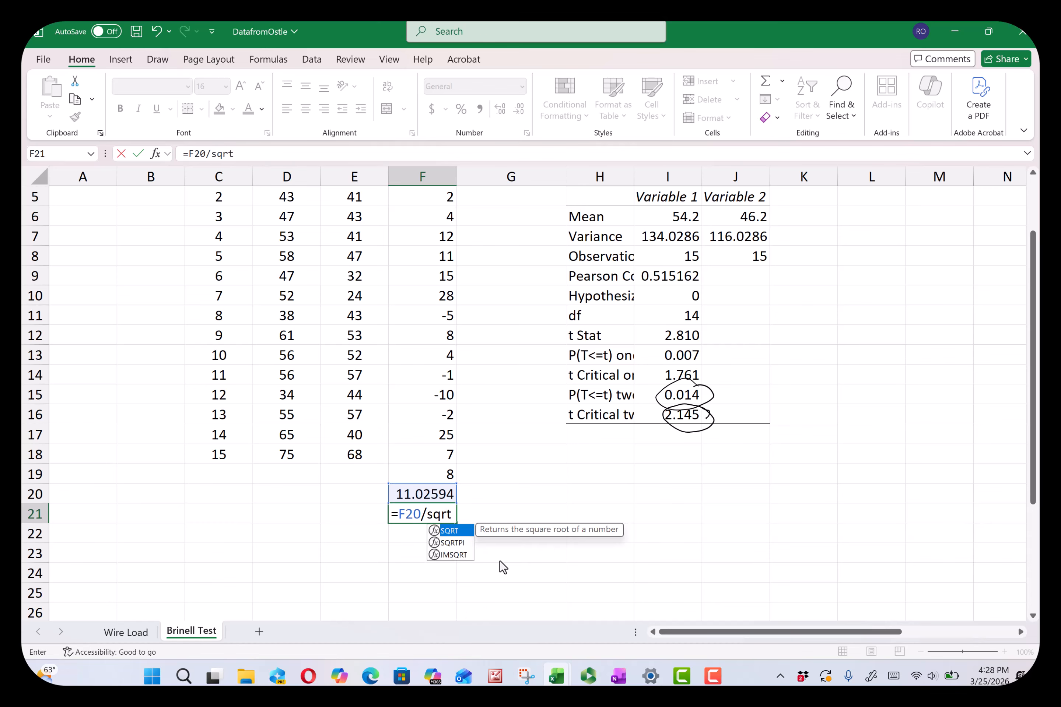
pyautogui.write('(15')
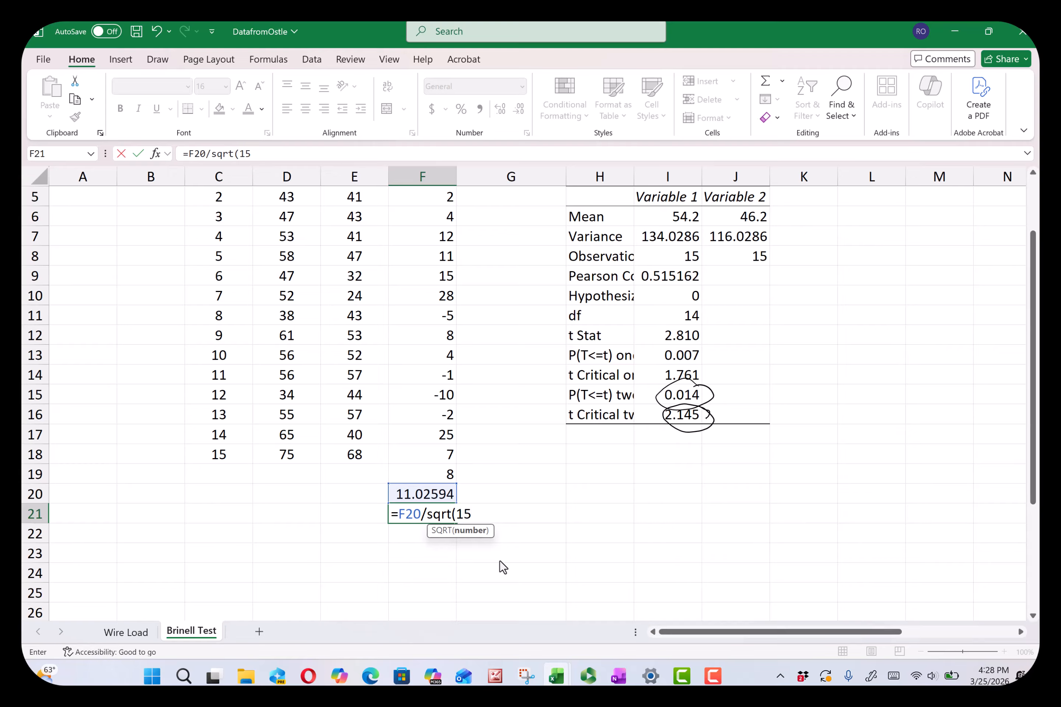
pyautogui.write(')')
pyautogui.press('Return')
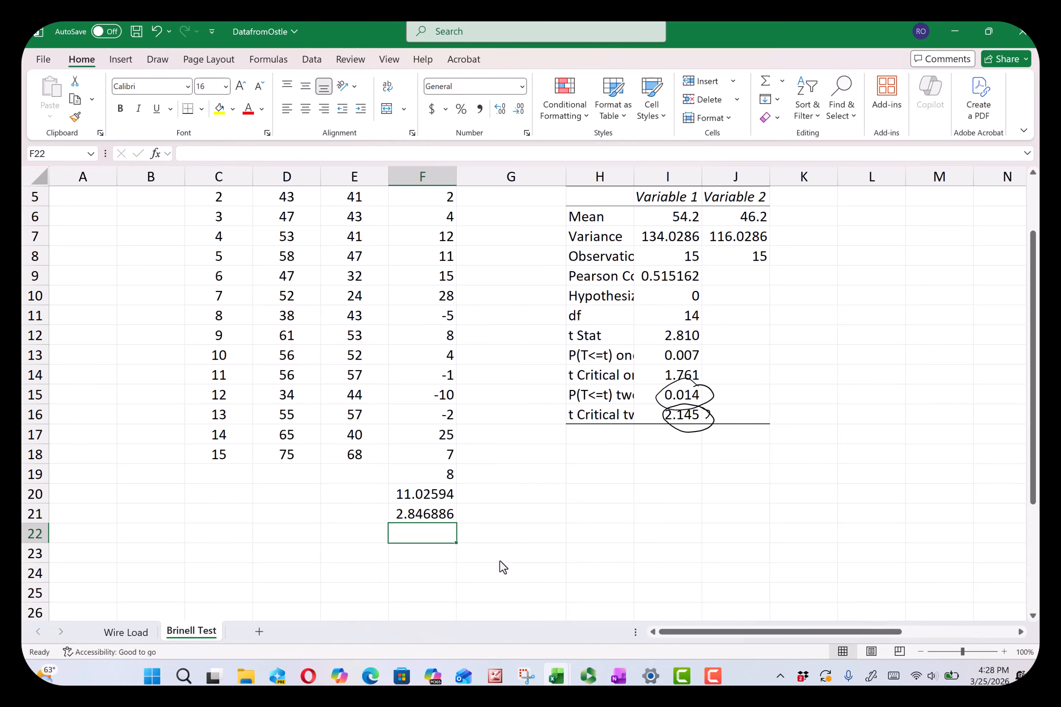
# Step: Reduce the standard deviation and standard error in F20:F21 to three decimal places
pyautogui.click(427, 514)
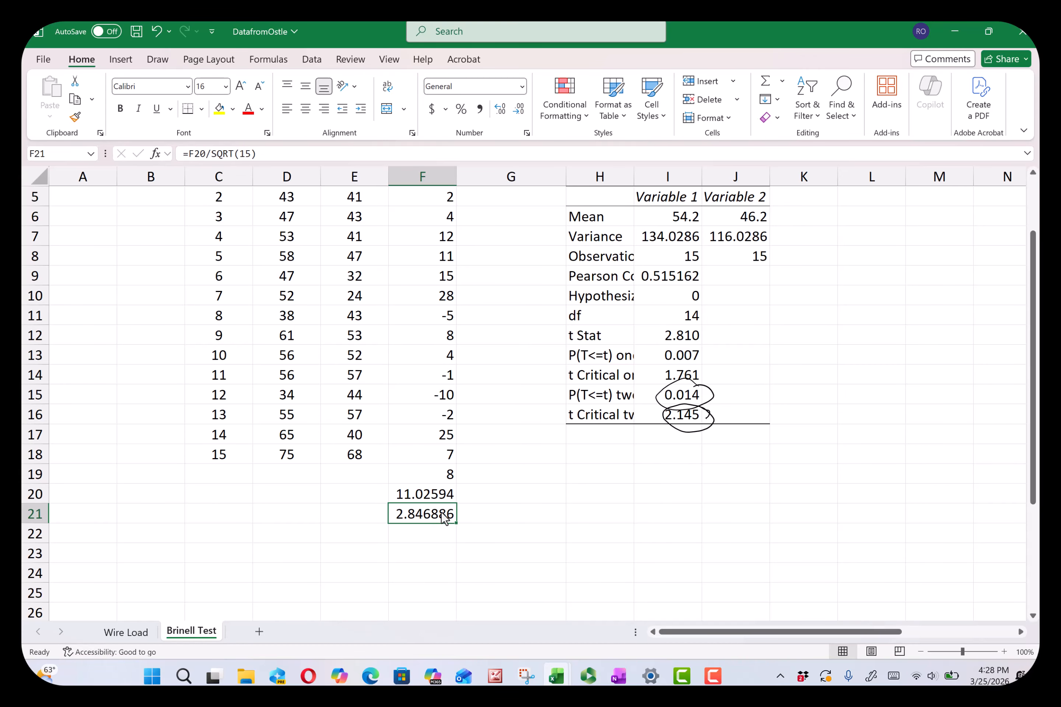
pyautogui.scroll(-1, 524, 554)
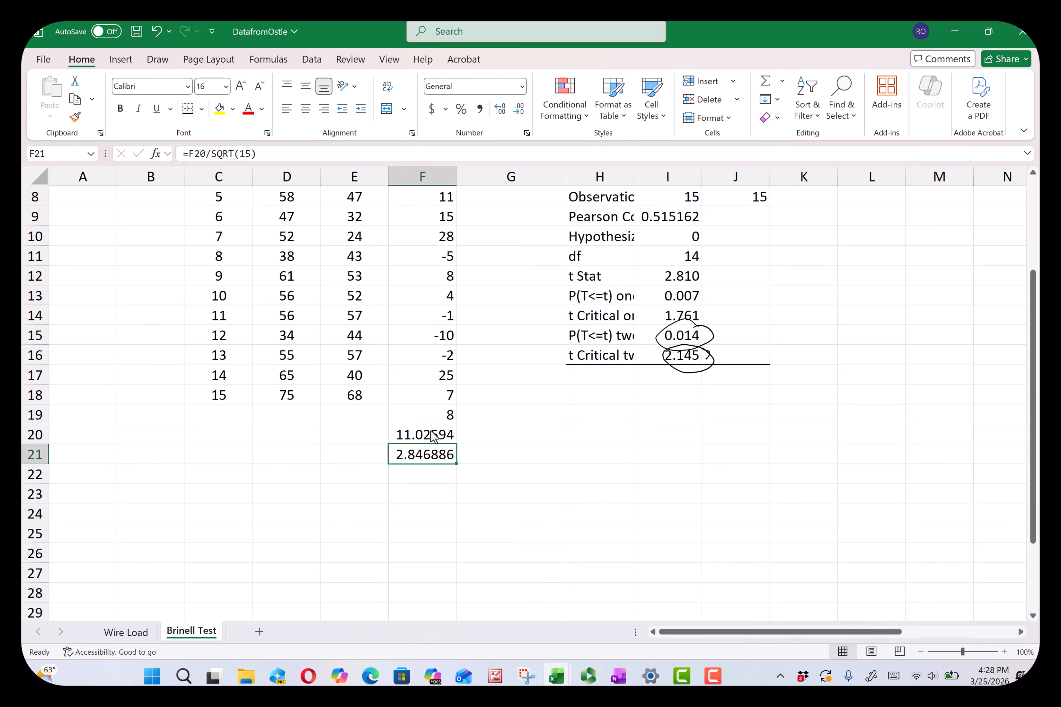
pyautogui.moveTo(424, 439); pyautogui.dragTo(425, 455)
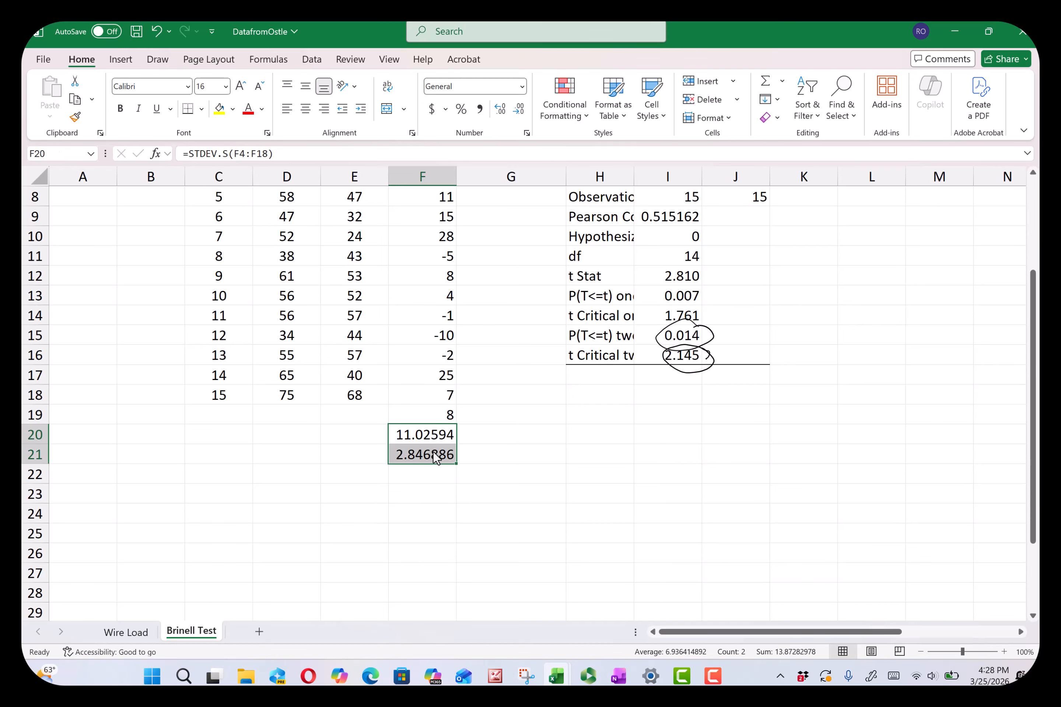
pyautogui.click(519, 109)
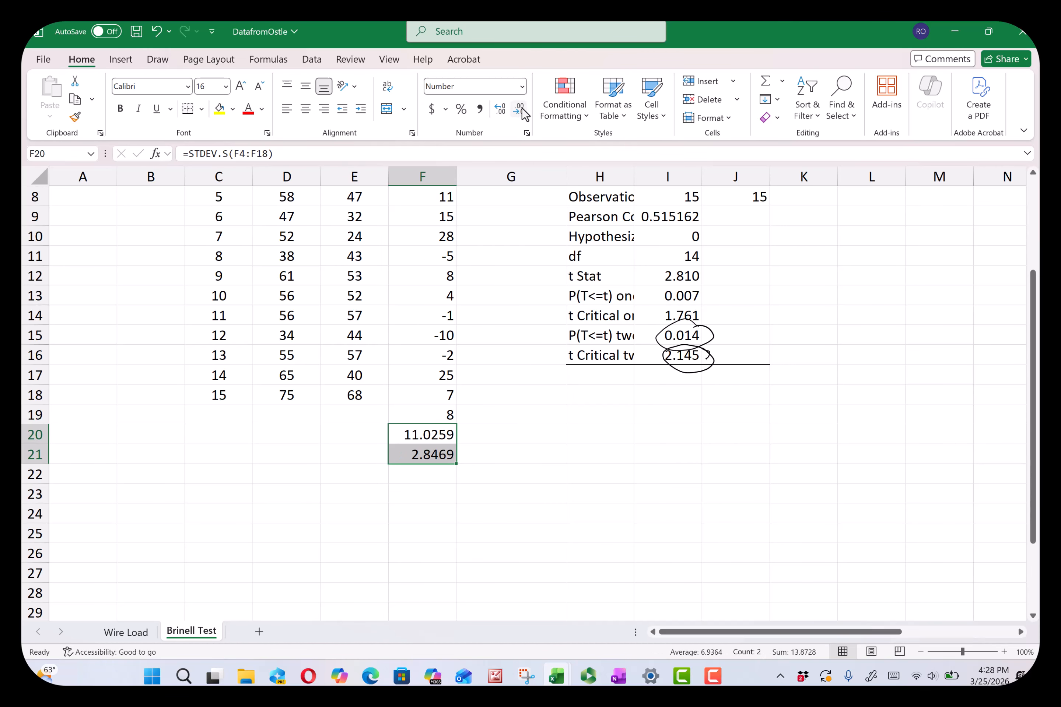
pyautogui.click(519, 110)
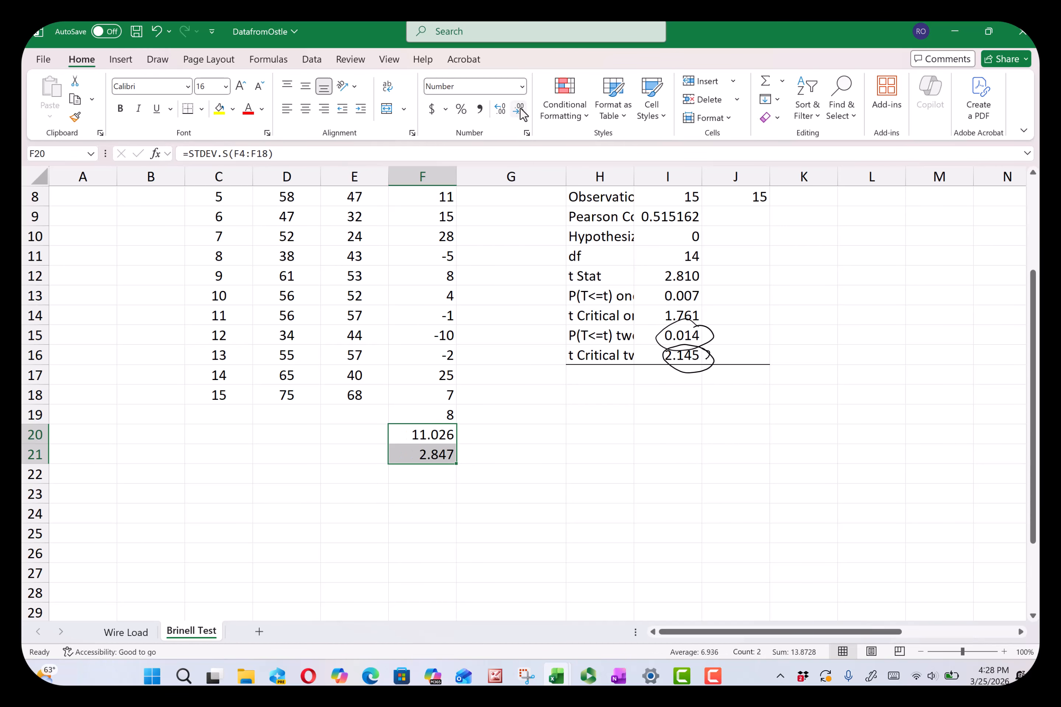
pyautogui.click(421, 458)
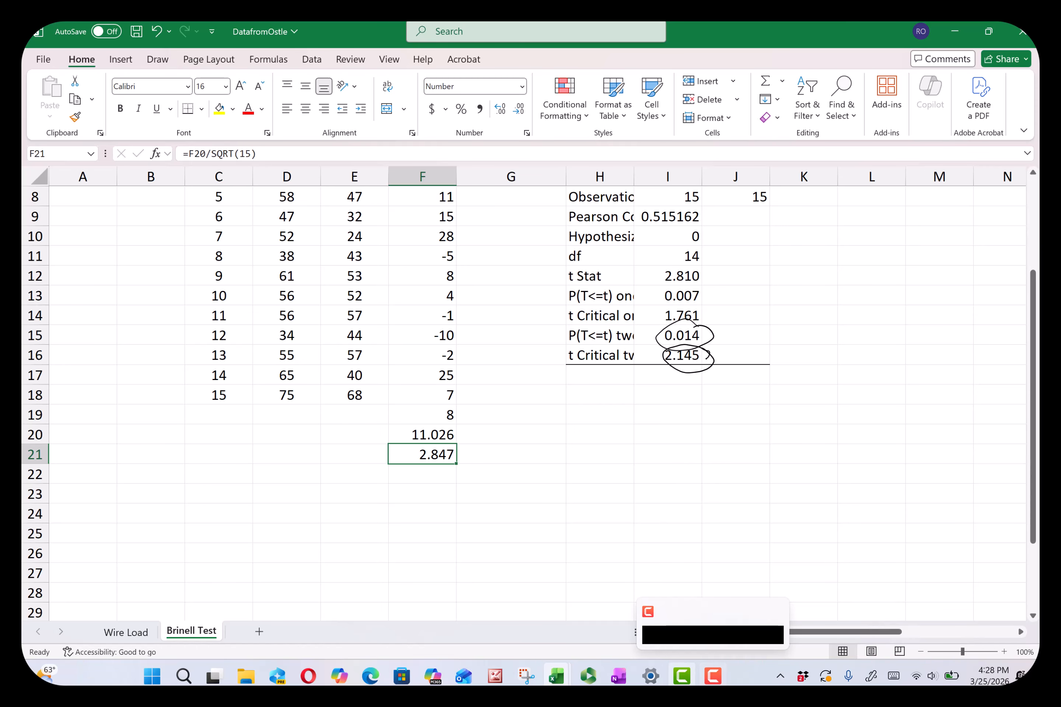
# Step: Switch to OneNote and handwrite t = 8 - 0 with a fraction line beneath it, below the two-tail sketch
pyautogui.moveTo(650, 675)
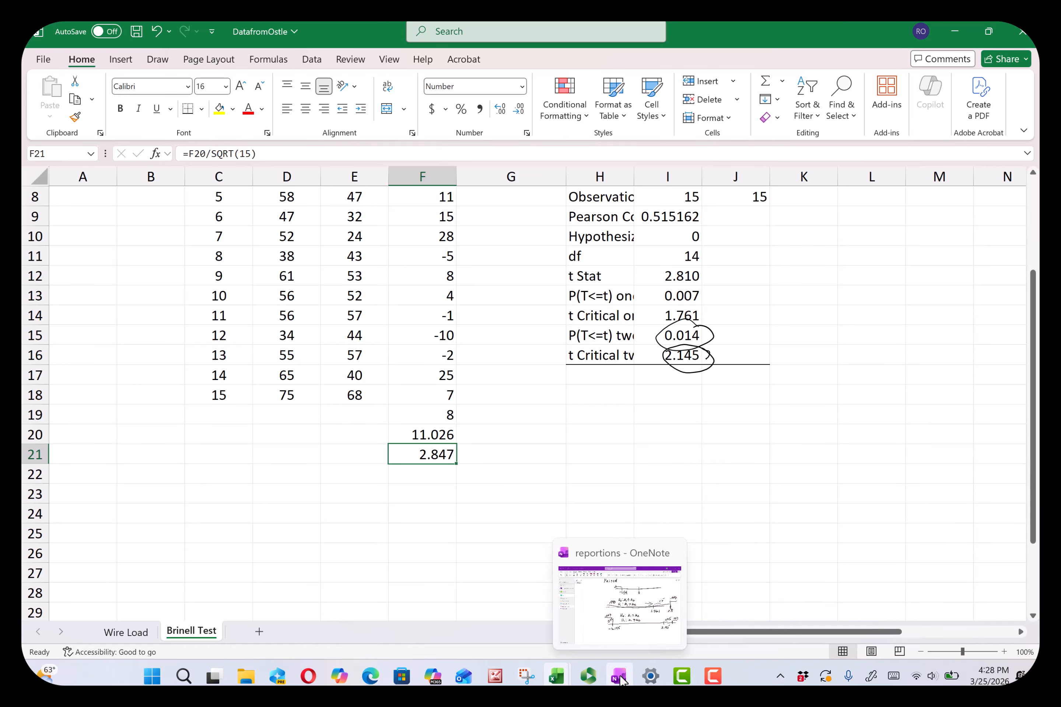
pyautogui.scroll(-1, 621, 679)
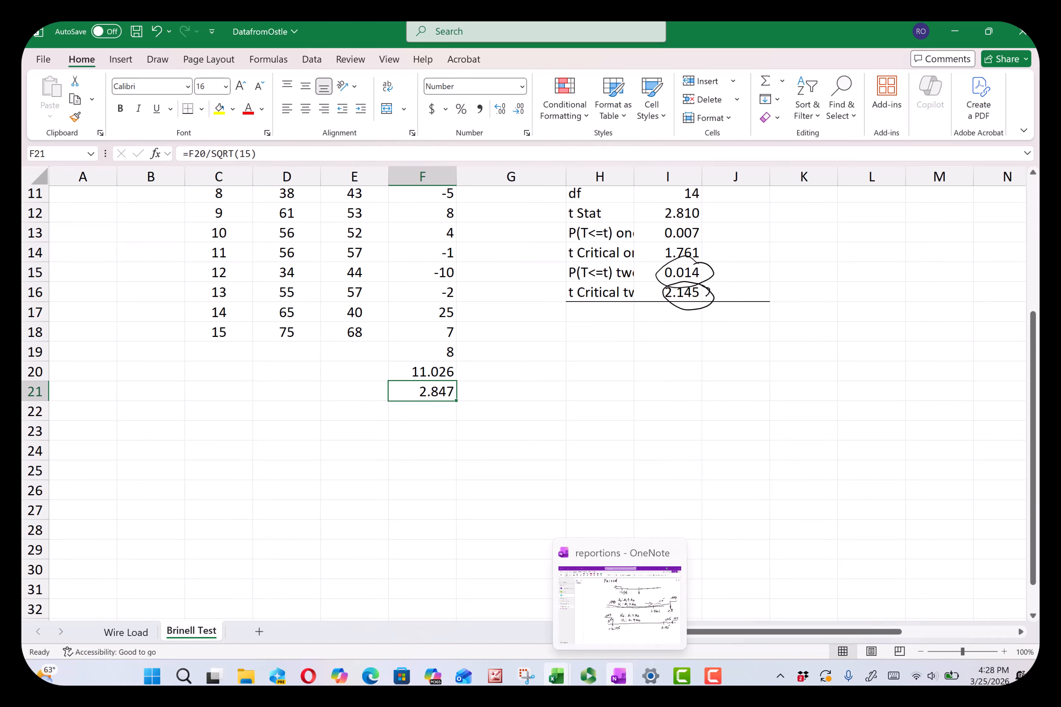
pyautogui.click(615, 680)
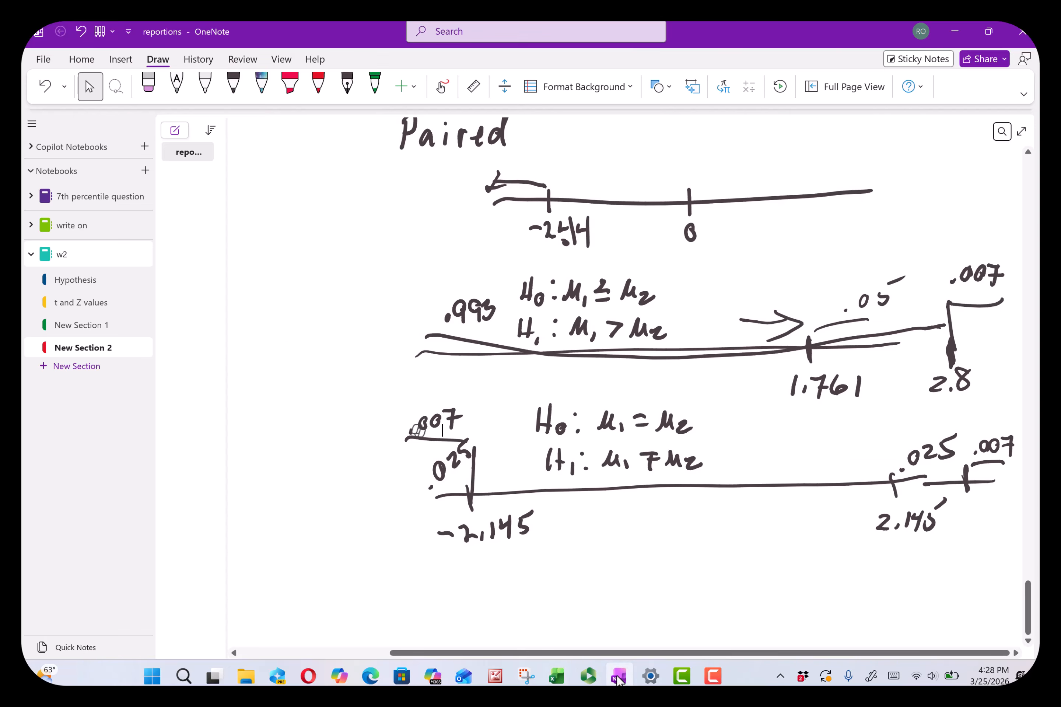
pyautogui.scroll(-5, 616, 319)
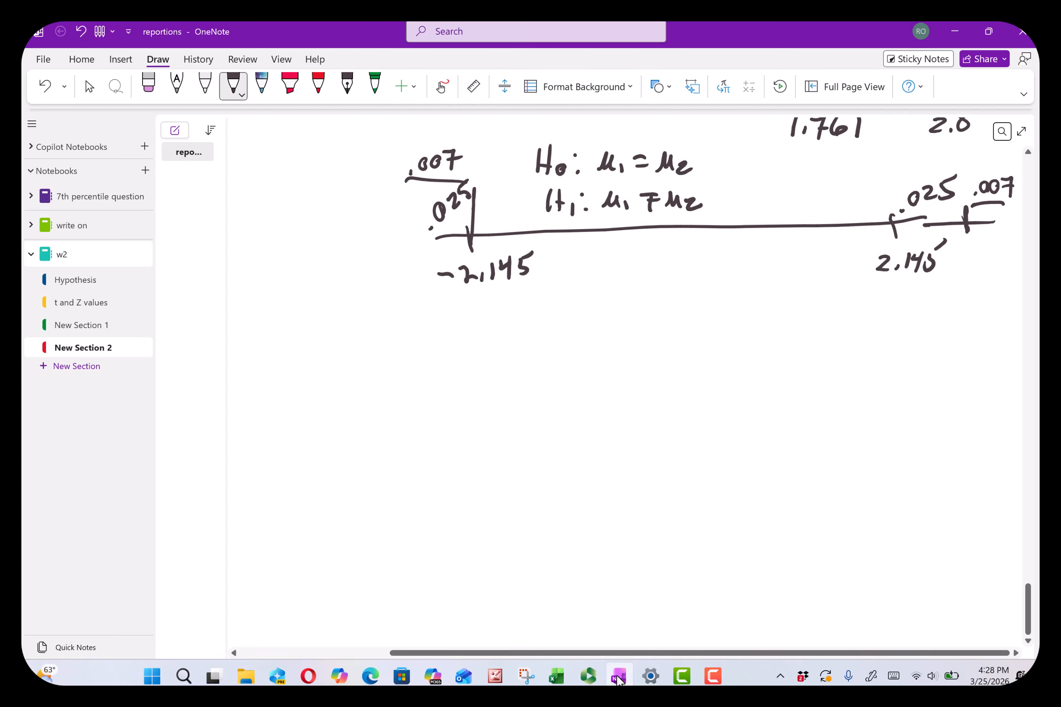
pyautogui.moveTo(513, 352); pyautogui.dragTo(522, 375)
pyautogui.moveTo(502, 366); pyautogui.dragTo(555, 357)
pyautogui.moveTo(542, 365); pyautogui.dragTo(672, 346)
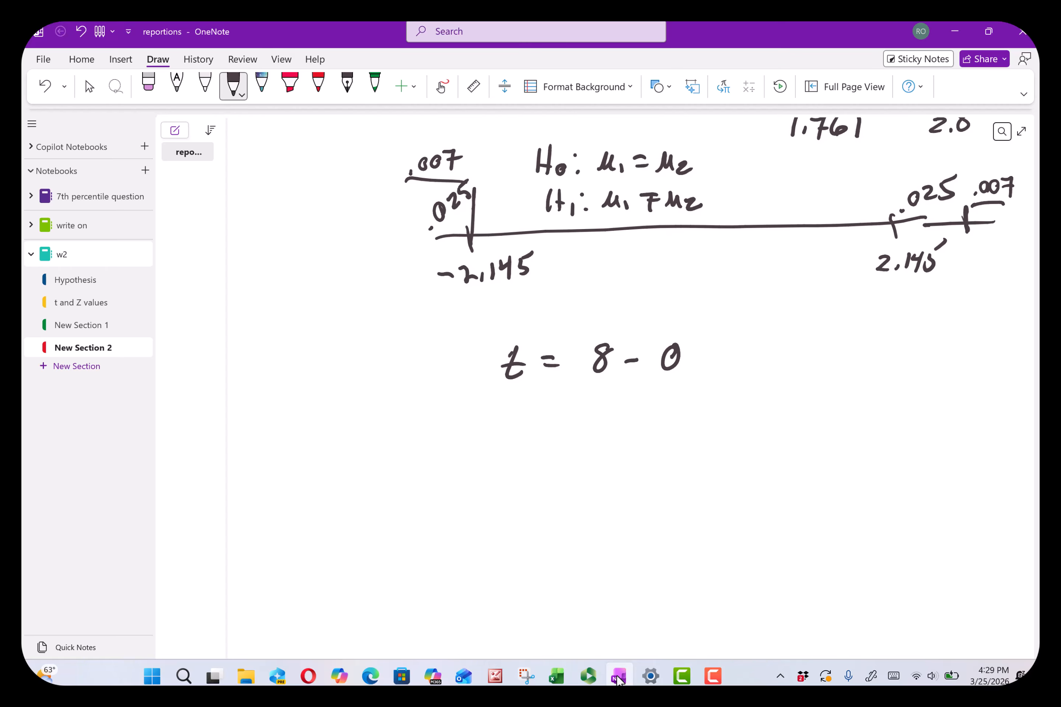
pyautogui.moveTo(582, 391); pyautogui.dragTo(696, 384)
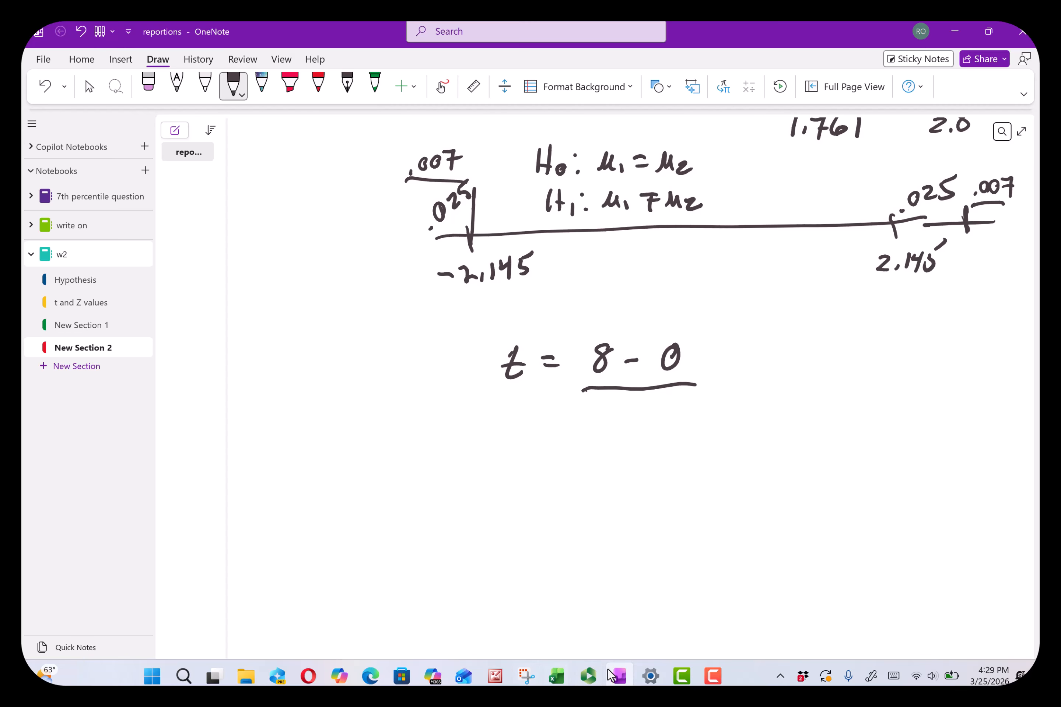
# Step: Check the standard error in F21 in Excel and complete the OneNote t fraction with denominator 2.847 and result 2.81
pyautogui.click(556, 677)
pyautogui.click(593, 613)
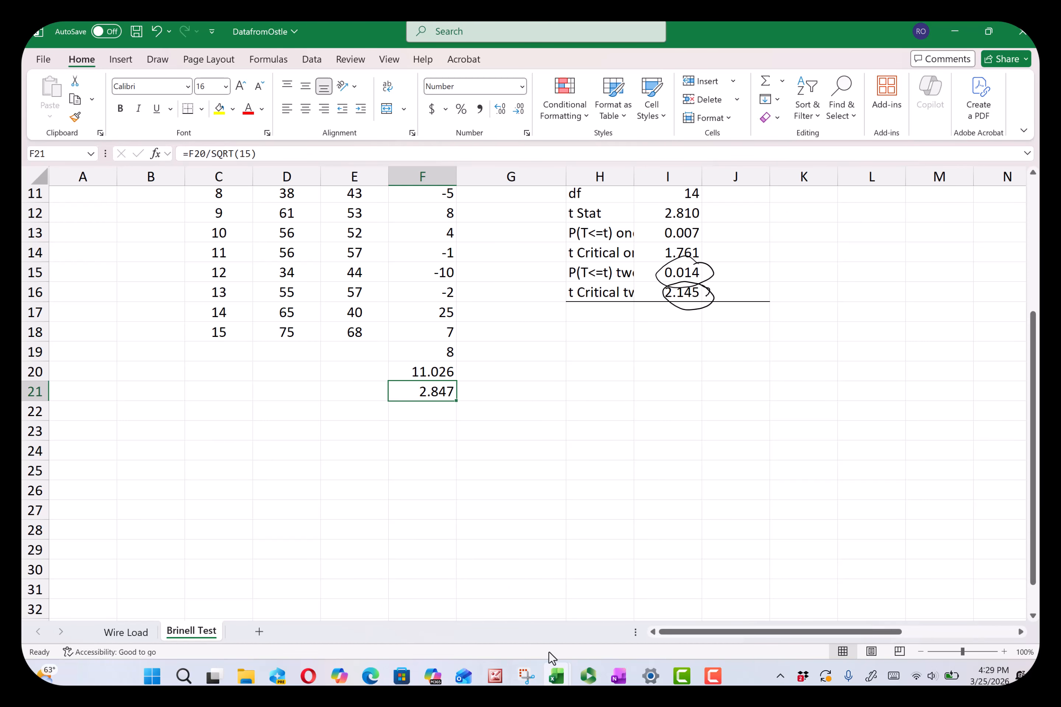
pyautogui.moveTo(555, 679)
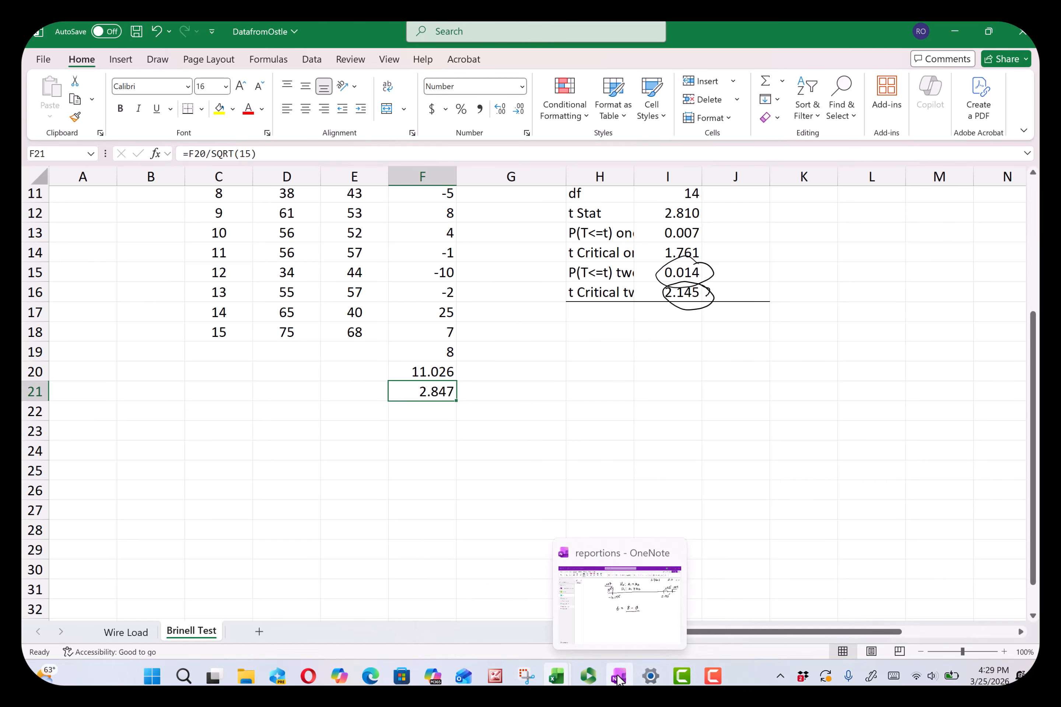
pyautogui.click(618, 678)
pyautogui.moveTo(613, 411); pyautogui.dragTo(626, 425)
pyautogui.moveTo(635, 420)
pyautogui.mouseDown()
pyautogui.moveTo(672, 413)
pyautogui.moveTo(669, 428)
pyautogui.mouseUp()
pyautogui.moveTo(679, 406)
pyautogui.mouseDown()
pyautogui.moveTo(696, 404)
pyautogui.moveTo(686, 431)
pyautogui.mouseUp()
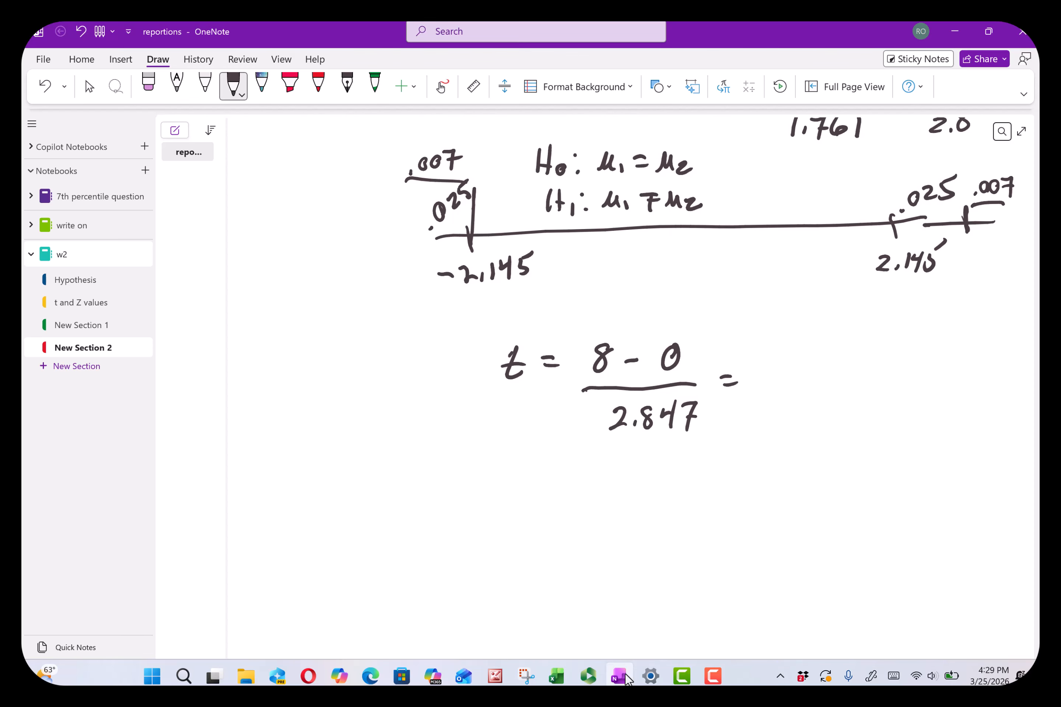
pyautogui.moveTo(764, 372); pyautogui.dragTo(795, 390)
pyautogui.moveTo(815, 366)
pyautogui.mouseDown()
pyautogui.moveTo(805, 370)
pyautogui.moveTo(820, 365)
pyautogui.moveTo(825, 390)
pyautogui.mouseUp()
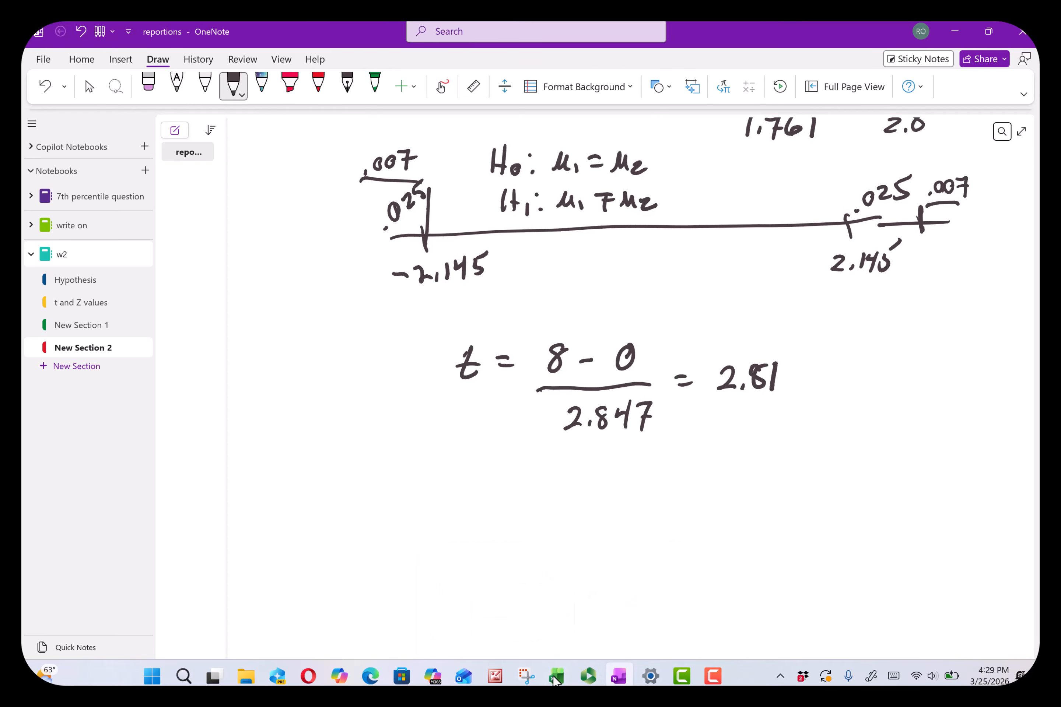
# Step: Switch to the DatafromOstle workbook in Excel and check the t Stat in I12 of the paired t-test output
pyautogui.moveTo(555, 678)
pyautogui.click(616, 617)
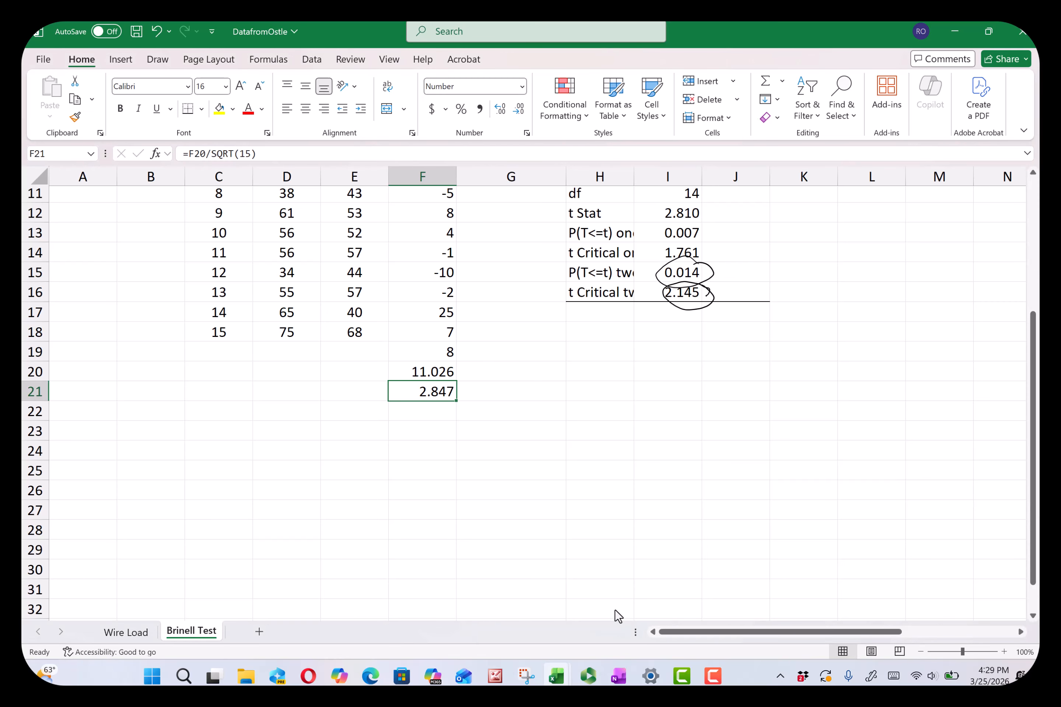
pyautogui.click(683, 216)
pyautogui.scroll(3, 838, 464)
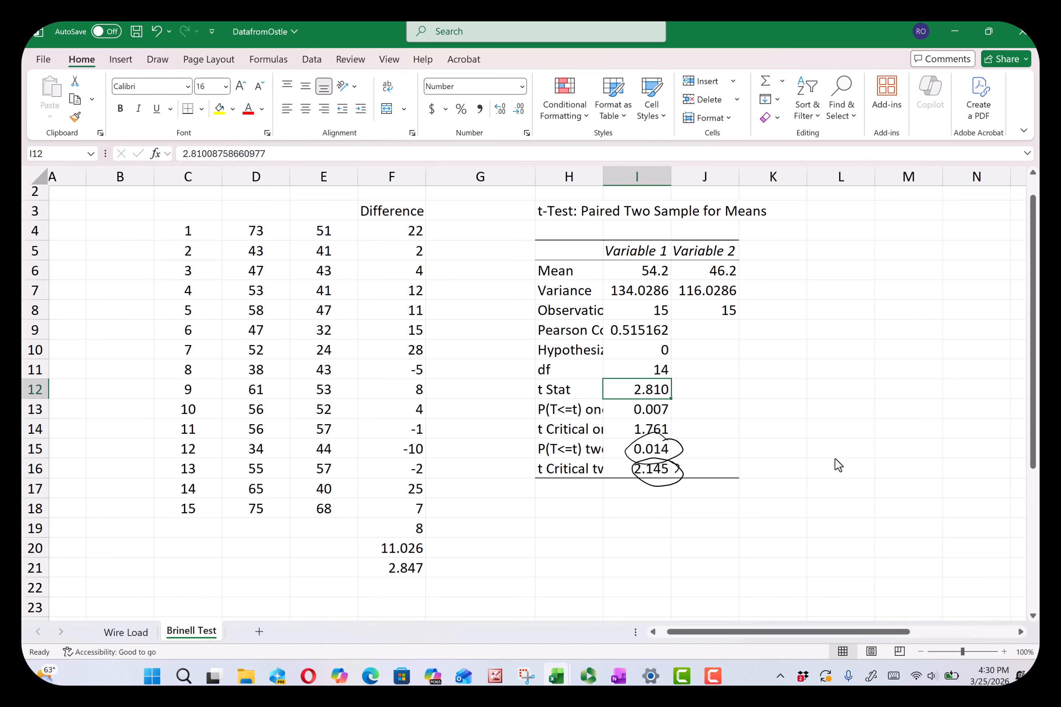
# Step: Ink check marks beside the t Stat, t Critical one-tail and t Critical two-tail values in the paired t-test output
pyautogui.scroll(-2, 838, 464)
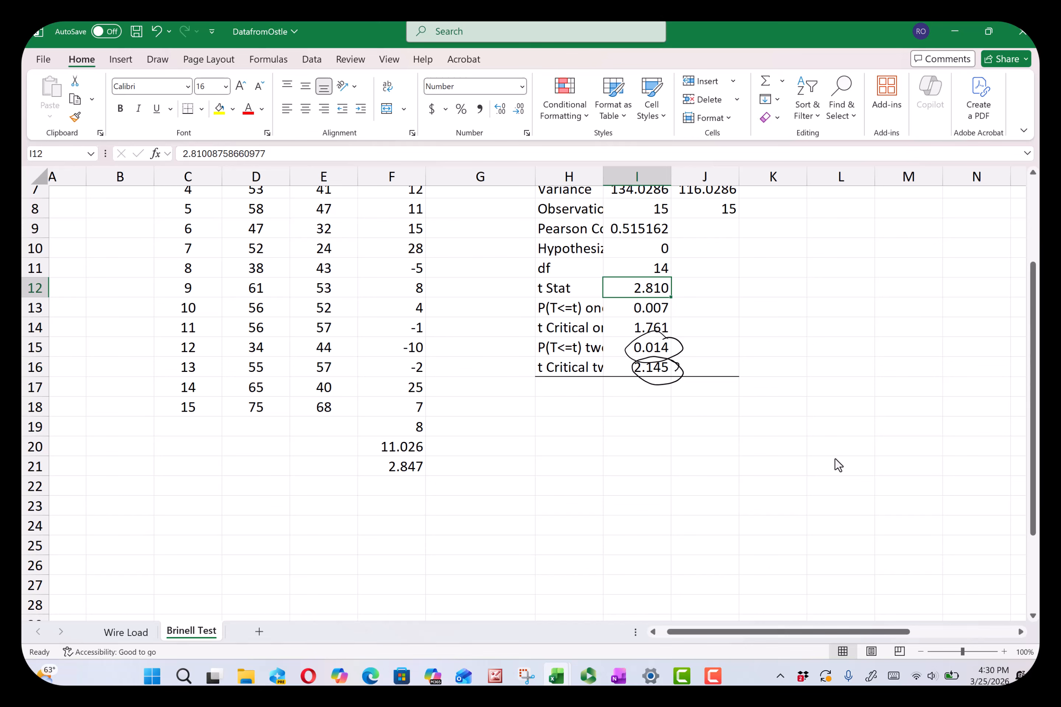
pyautogui.moveTo(676, 373); pyautogui.dragTo(678, 375)
pyautogui.moveTo(674, 292); pyautogui.dragTo(698, 279)
# Step: Review the difference column from F21 up to F4 and widen column H to show more of the t-test row labels
pyautogui.click(406, 469)
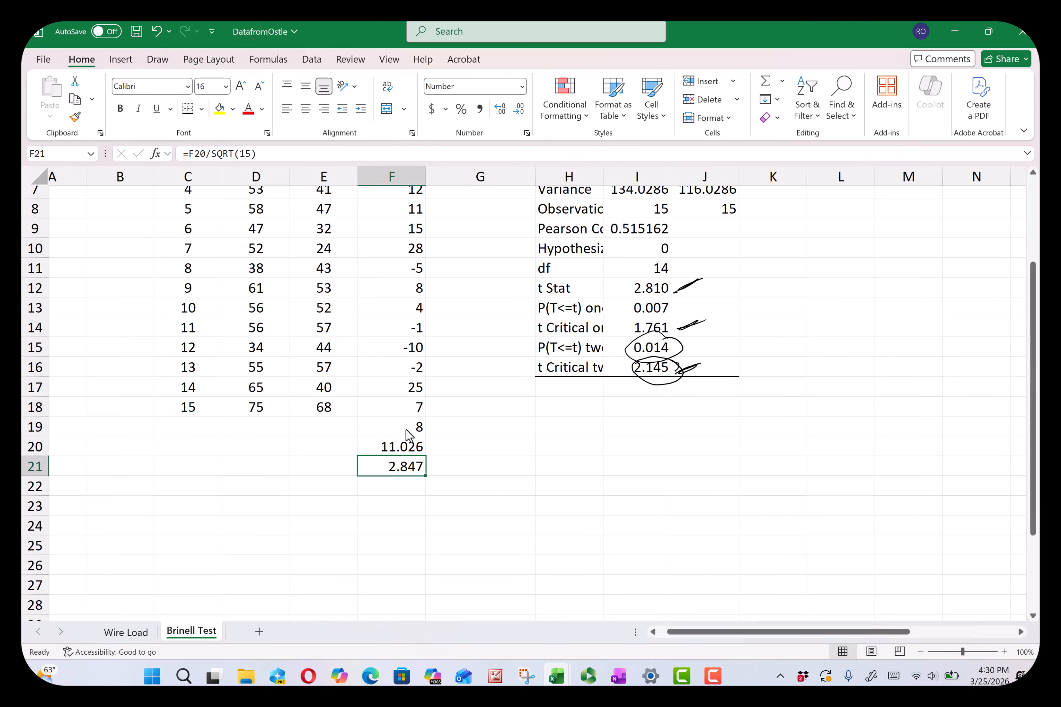
pyautogui.hotkey('ctrl', 'Up')
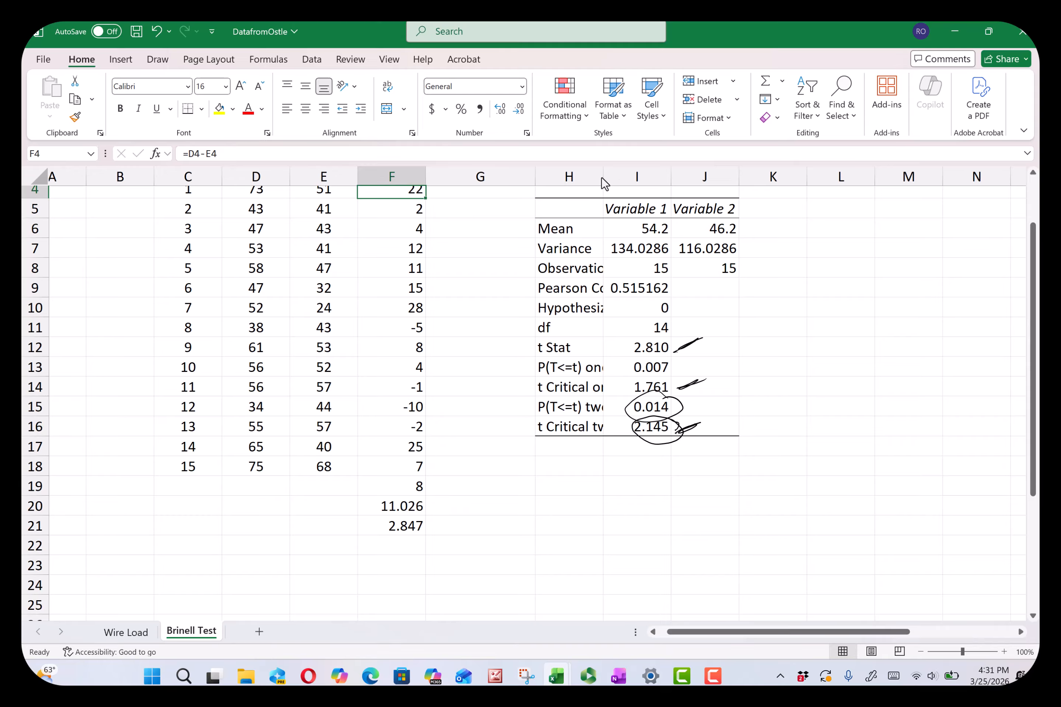
pyautogui.moveTo(603, 182); pyautogui.dragTo(644, 183)
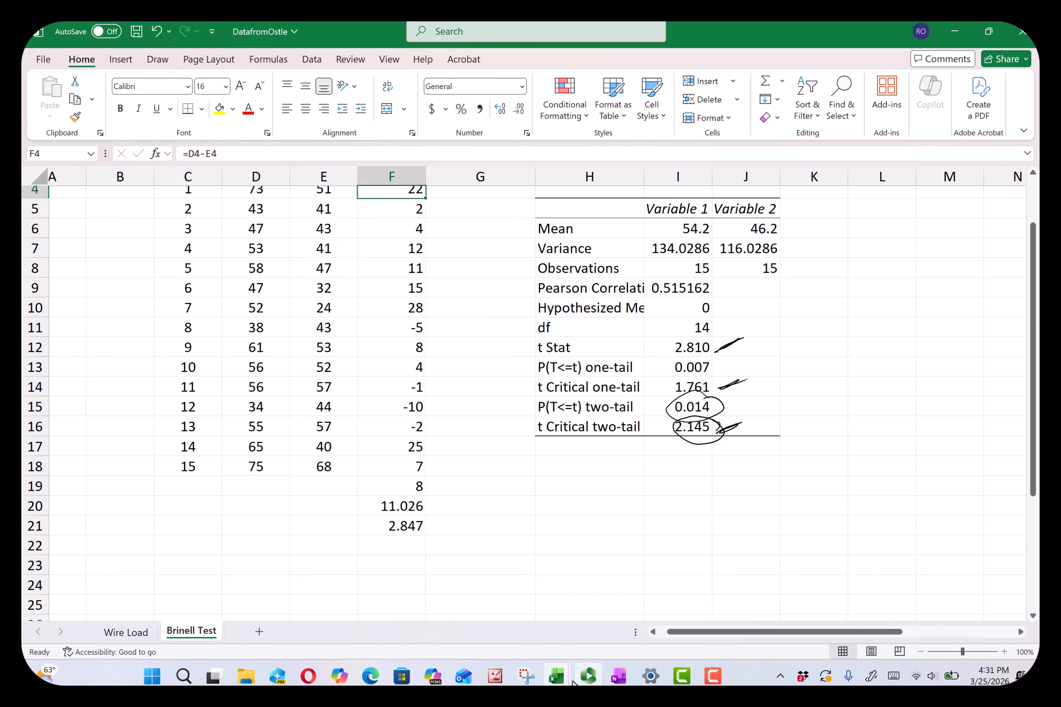
# Step: Switch to OneNote and handwrite "independent" below the t calculation, with "equal" and "unequal" indented beneath it
pyautogui.click(614, 676)
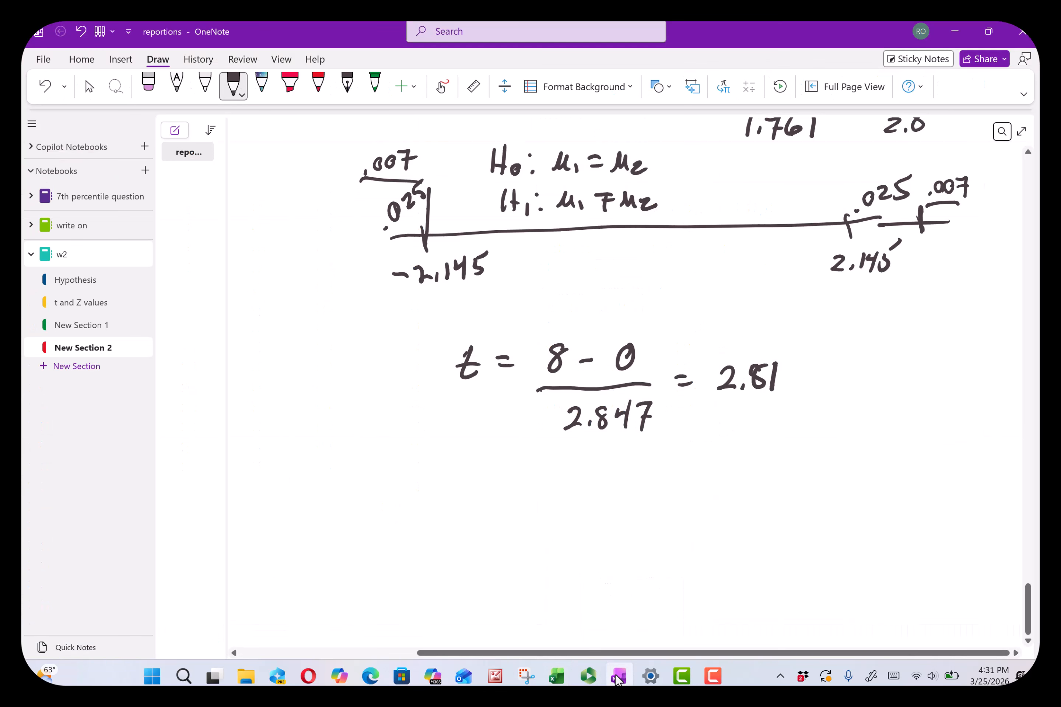
pyautogui.scroll(-4, 626, 383)
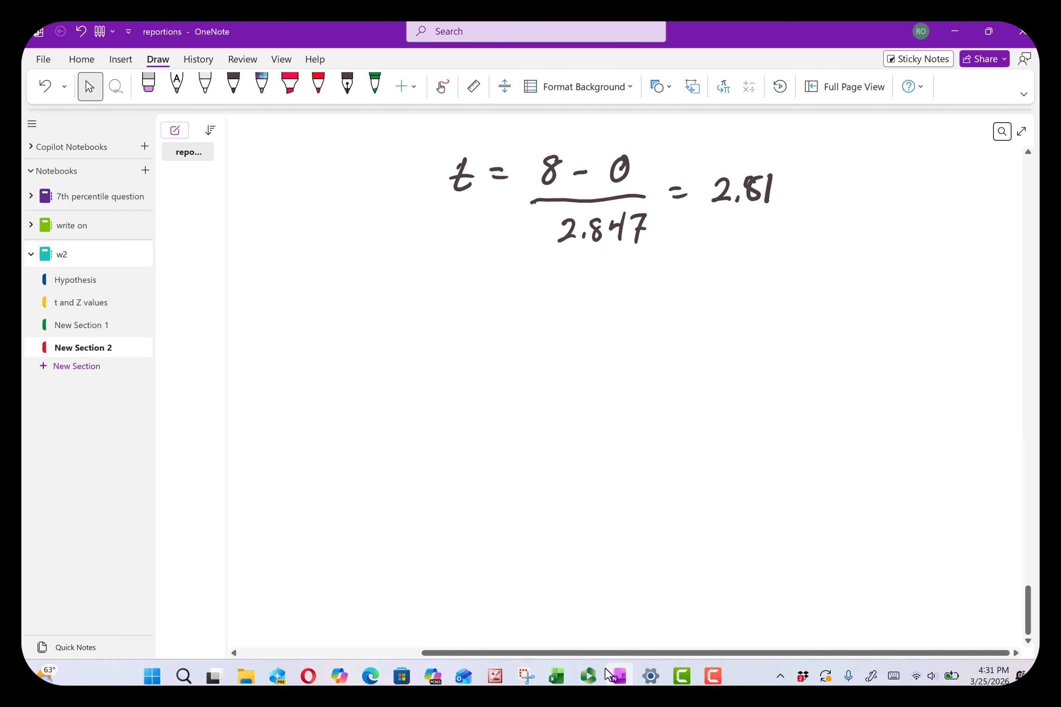
pyautogui.click(233, 84)
pyautogui.moveTo(494, 311)
pyautogui.mouseDown()
pyautogui.moveTo(489, 329)
pyautogui.moveTo(537, 328)
pyautogui.mouseUp()
pyautogui.moveTo(549, 285); pyautogui.dragTo(545, 328)
pyautogui.moveTo(551, 321)
pyautogui.mouseDown()
pyautogui.moveTo(566, 319)
pyautogui.moveTo(574, 343)
pyautogui.mouseUp()
pyautogui.moveTo(573, 320)
pyautogui.mouseDown()
pyautogui.moveTo(576, 329)
pyautogui.moveTo(646, 330)
pyautogui.moveTo(669, 315)
pyautogui.moveTo(700, 331)
pyautogui.mouseUp()
pyautogui.moveTo(685, 312); pyautogui.dragTo(711, 304)
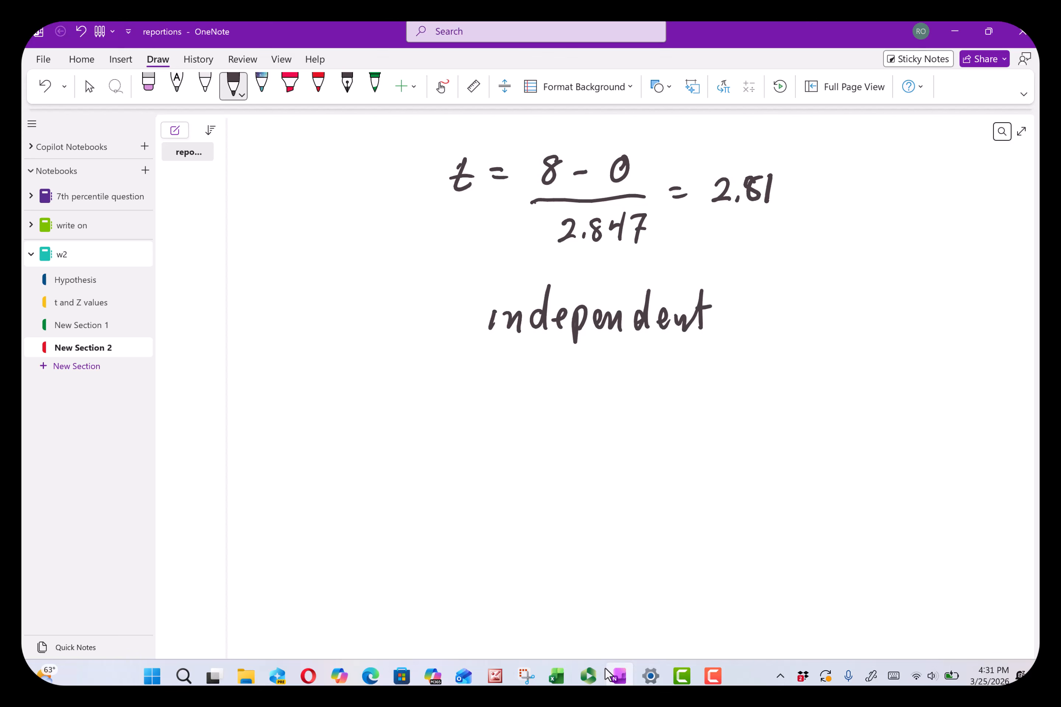
pyautogui.moveTo(589, 369)
pyautogui.mouseDown()
pyautogui.moveTo(609, 404)
pyautogui.moveTo(615, 384)
pyautogui.moveTo(662, 378)
pyautogui.mouseUp()
pyautogui.moveTo(586, 410)
pyautogui.mouseDown()
pyautogui.moveTo(671, 433)
pyautogui.moveTo(723, 417)
pyautogui.mouseUp()
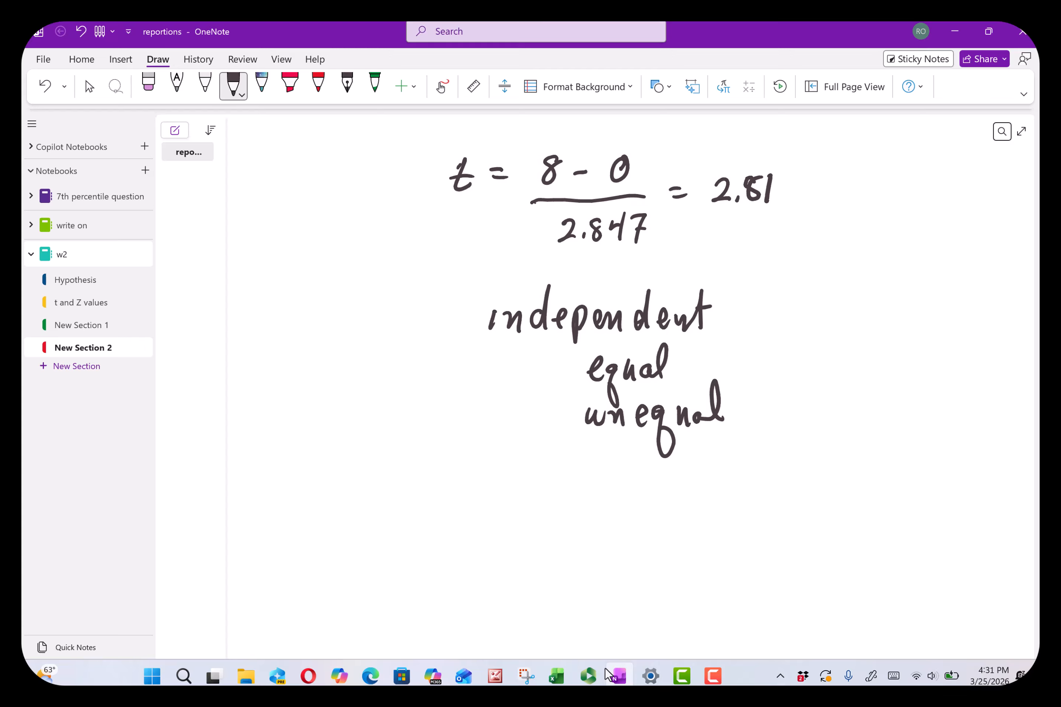
# Step: Handwrite "Paired" below the independent group and draw one large closing bracket beside the whole list of tests
pyautogui.moveTo(494, 454)
pyautogui.mouseDown()
pyautogui.moveTo(494, 487)
pyautogui.moveTo(499, 475)
pyautogui.mouseUp()
pyautogui.moveTo(519, 471)
pyautogui.mouseDown()
pyautogui.moveTo(511, 479)
pyautogui.moveTo(526, 487)
pyautogui.mouseUp()
pyautogui.moveTo(533, 476)
pyautogui.mouseDown()
pyautogui.moveTo(534, 489)
pyautogui.moveTo(529, 465)
pyautogui.moveTo(570, 487)
pyautogui.mouseUp()
pyautogui.moveTo(590, 469)
pyautogui.mouseDown()
pyautogui.moveTo(580, 485)
pyautogui.moveTo(593, 488)
pyautogui.mouseUp()
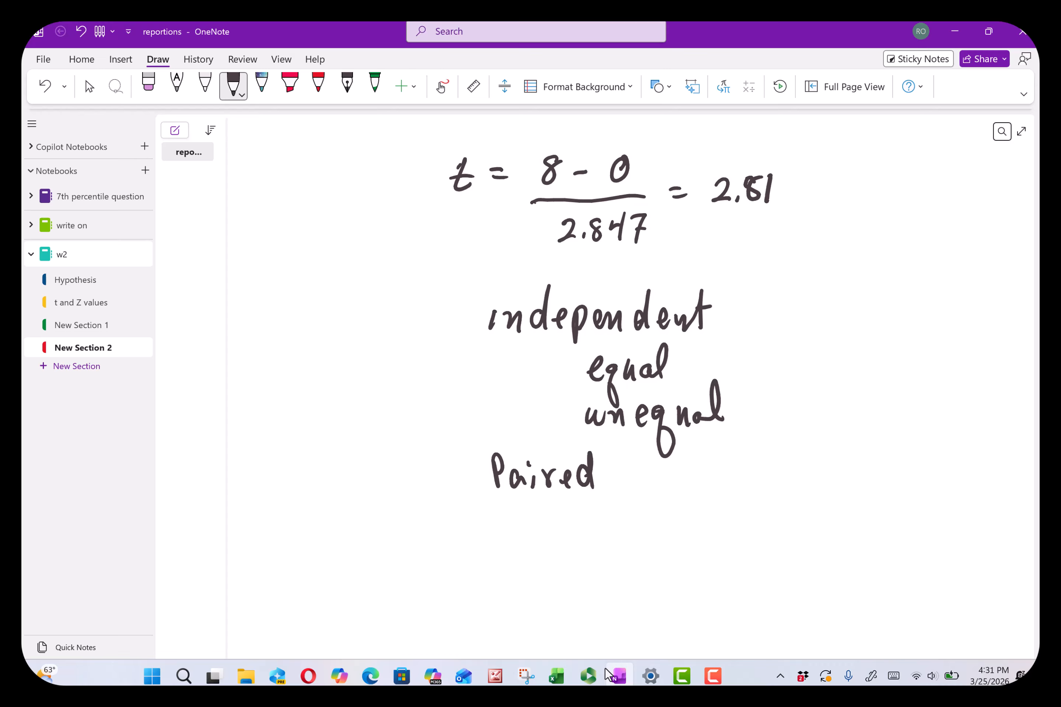
pyautogui.moveTo(712, 279)
pyautogui.mouseDown()
pyautogui.moveTo(757, 438)
pyautogui.moveTo(706, 502)
pyautogui.mouseUp()
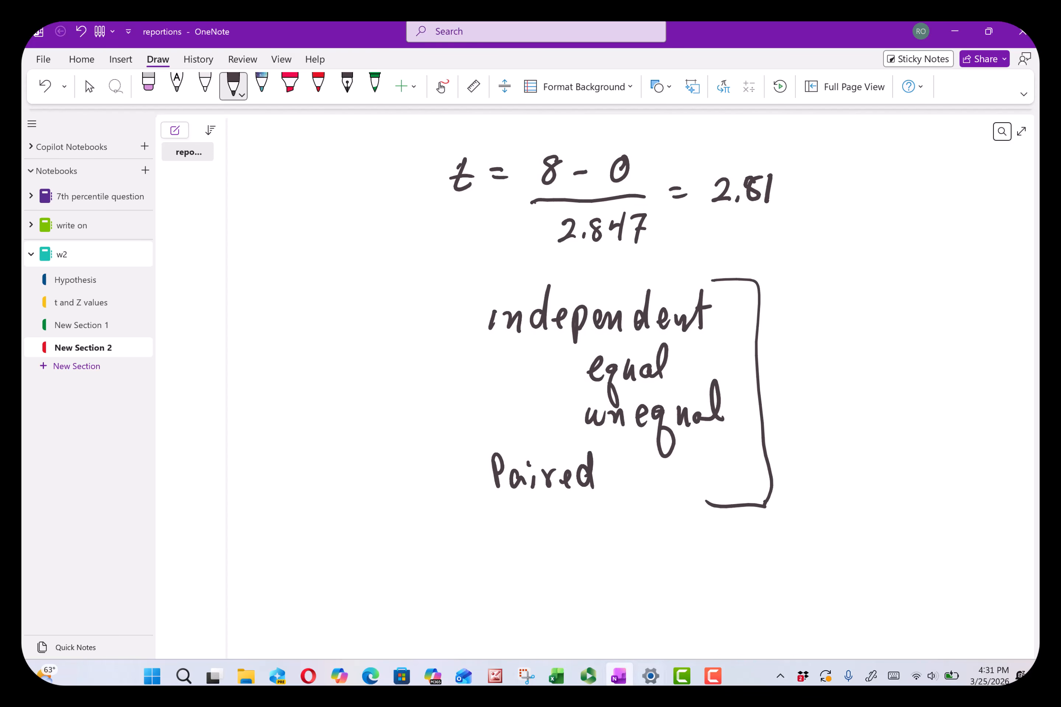
# Step: Switch back to the DatafromOstle workbook in Excel
pyautogui.moveTo(553, 679)
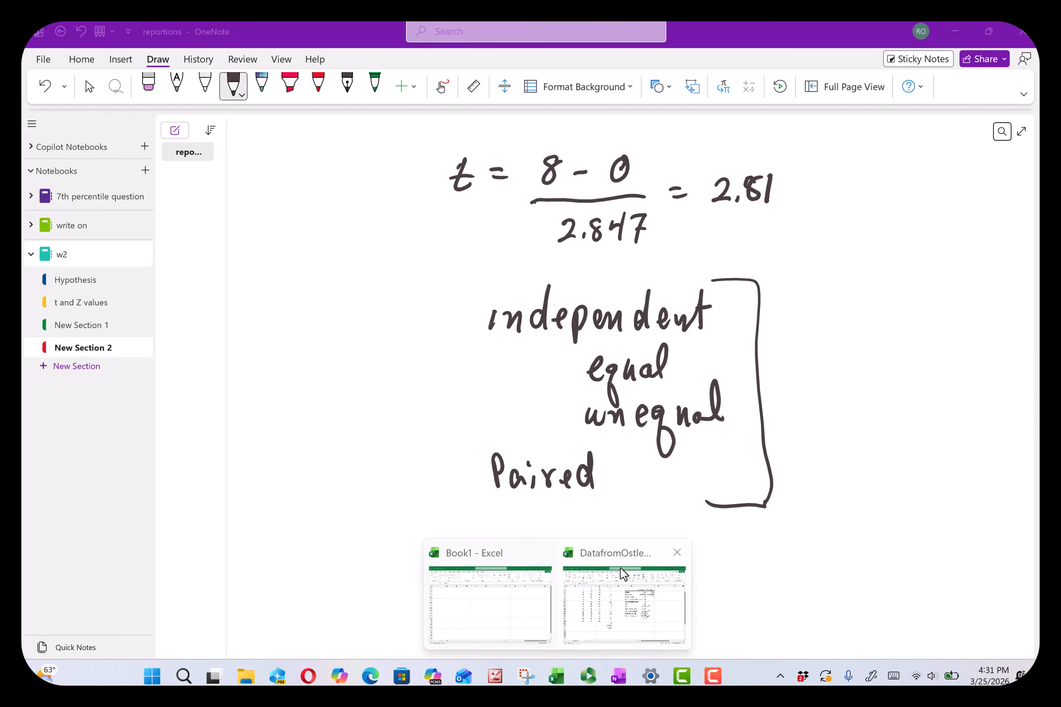